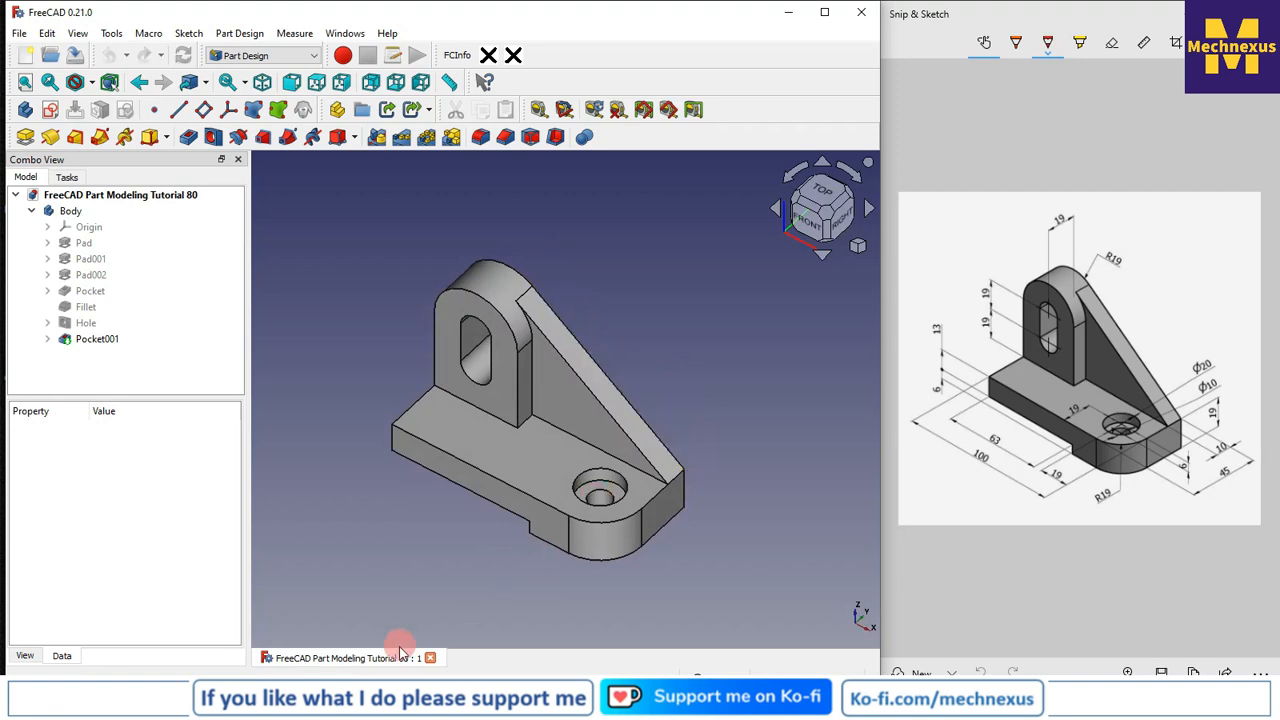
Close the FreeCAD Part Modeling Tutorial 80 document and create a new empty document.
click(430, 660)
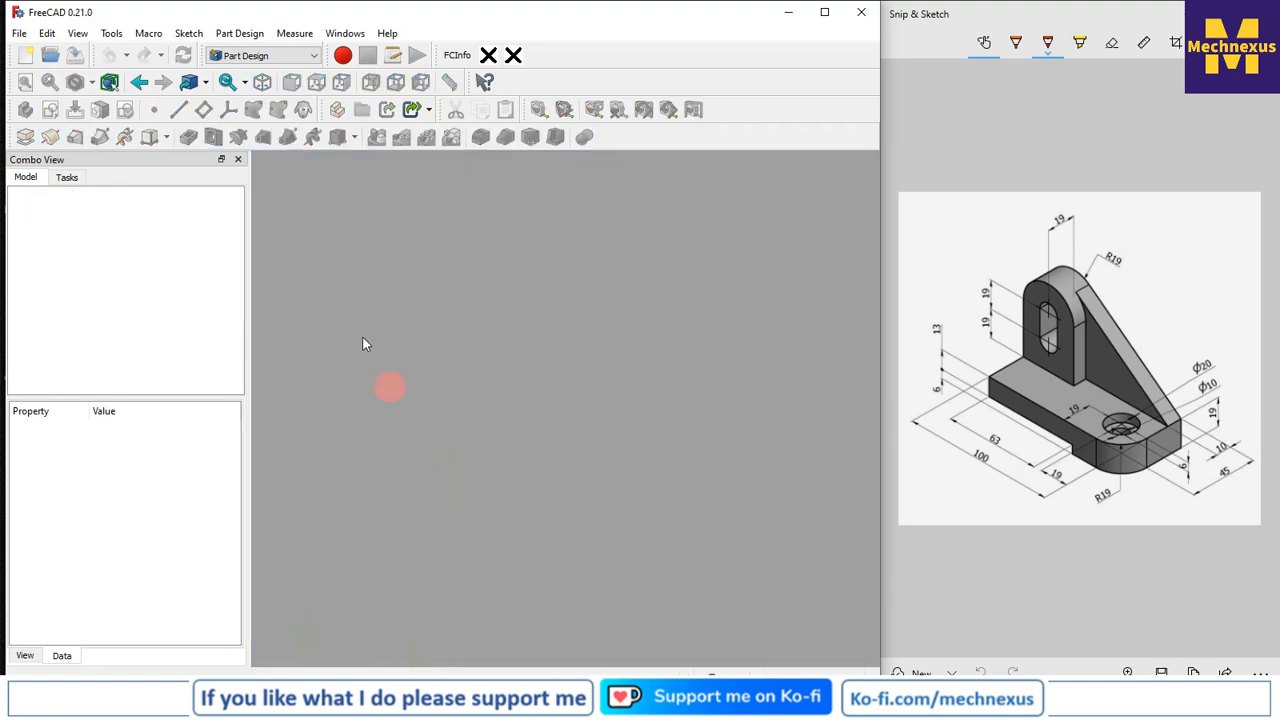
click(25, 55)
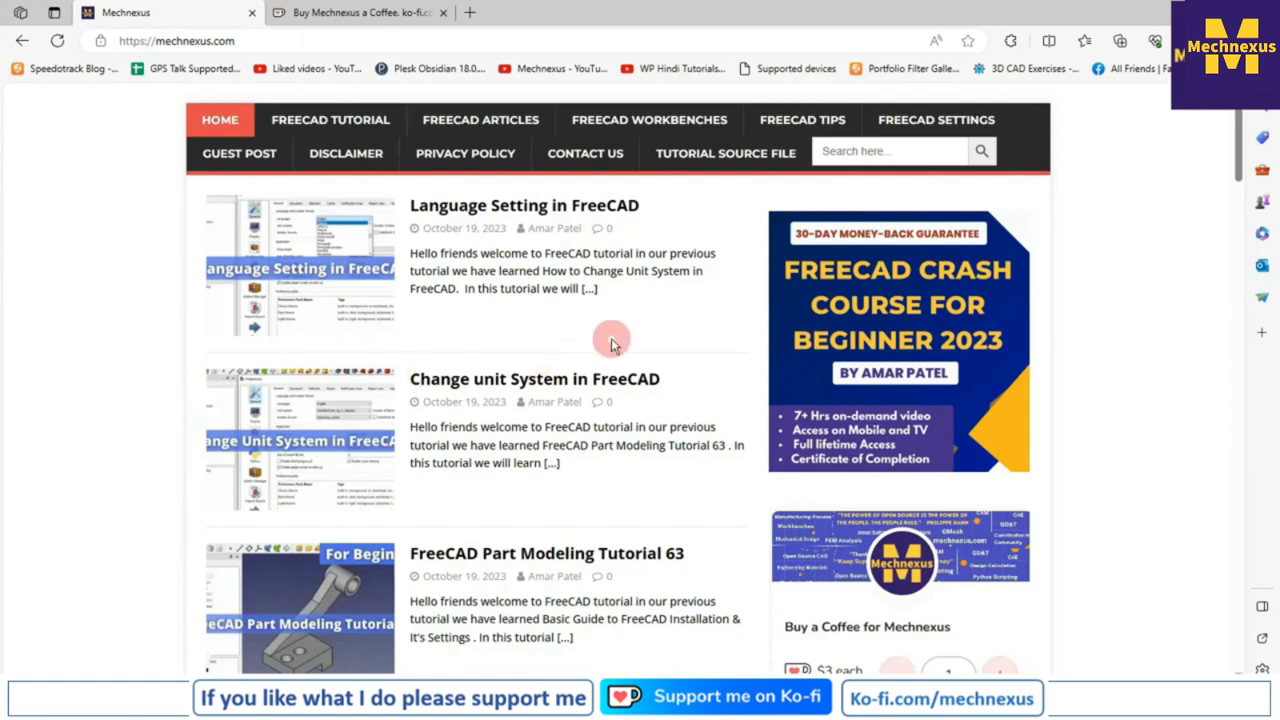
Switch to the browser and look through the article list on mechnexus.com and the Mechnexus Ko-fi support page.
scroll(611, 340, down, 3)
scroll(611, 340, down, 6)
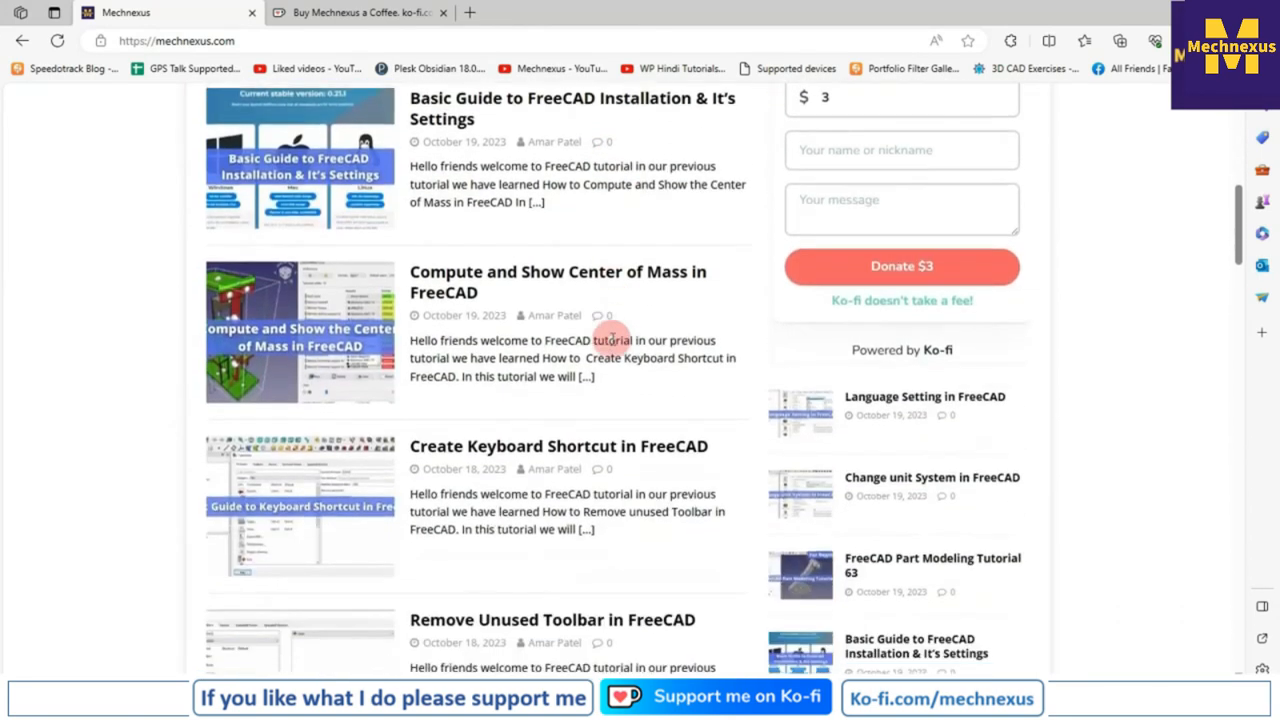
scroll(611, 340, up, 9)
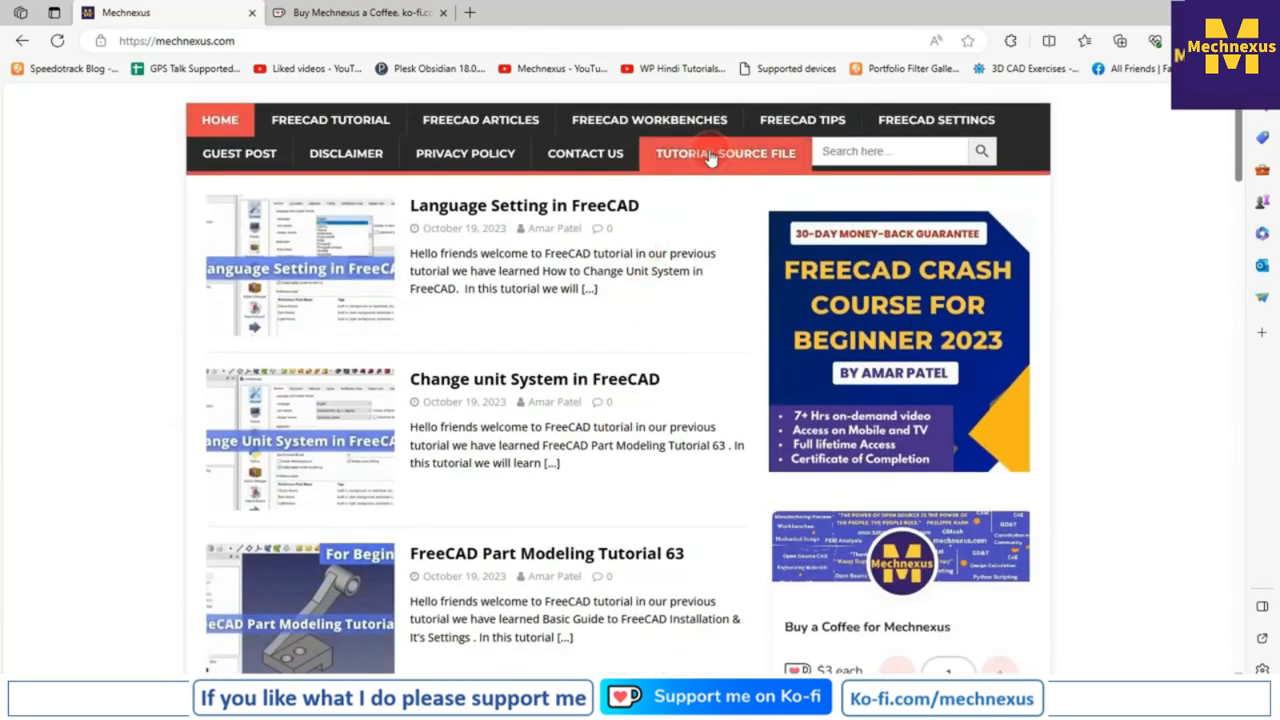
click(365, 15)
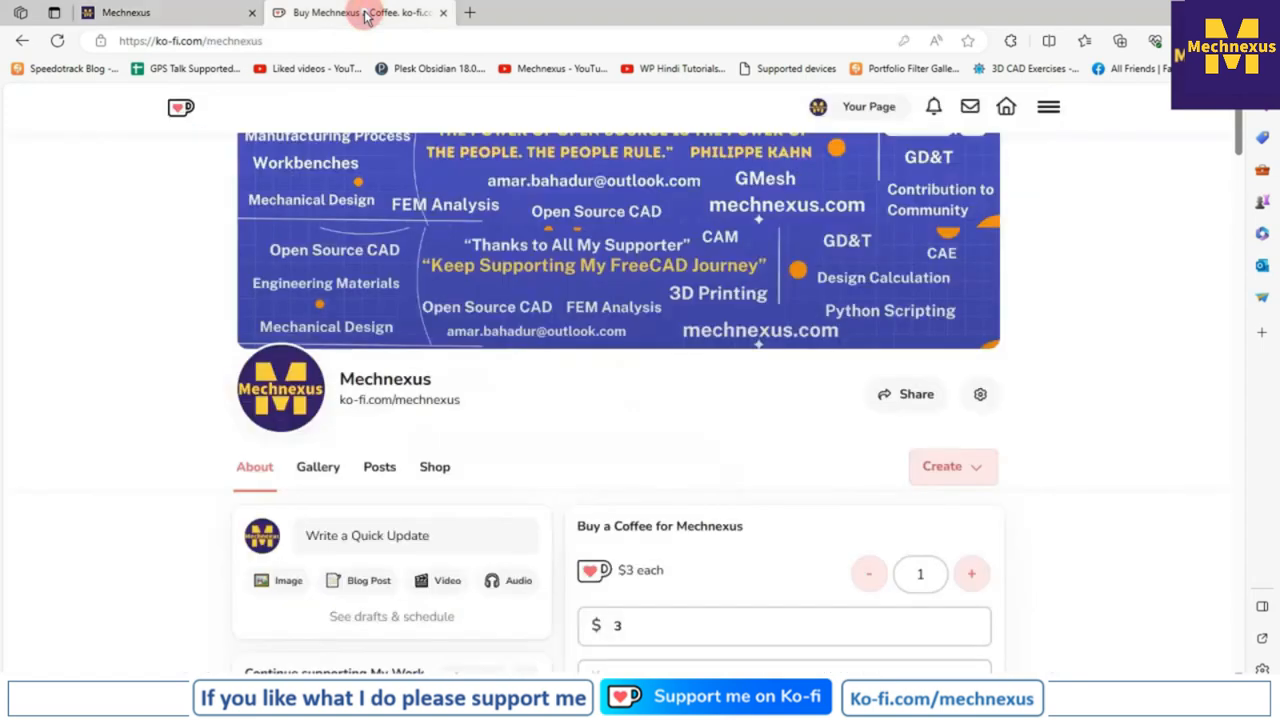
scroll(248, 325, up, 2)
scroll(250, 327, down, 2)
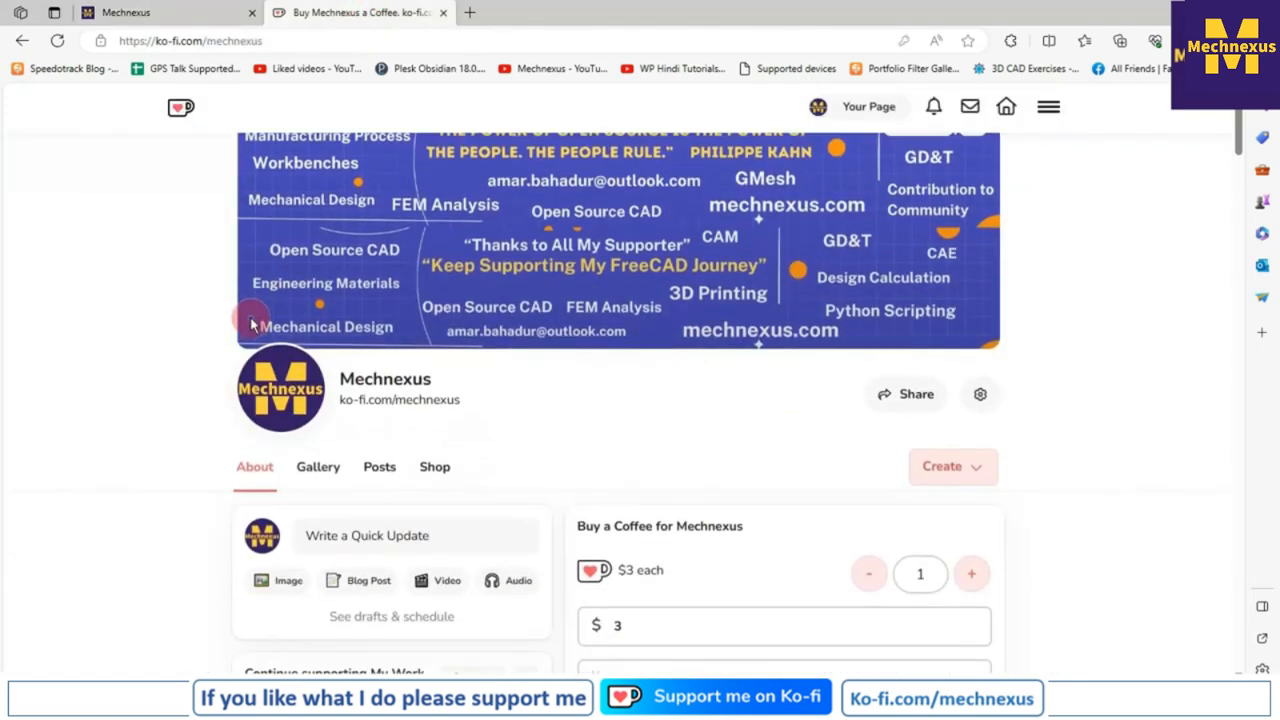
scroll(486, 334, down, 6)
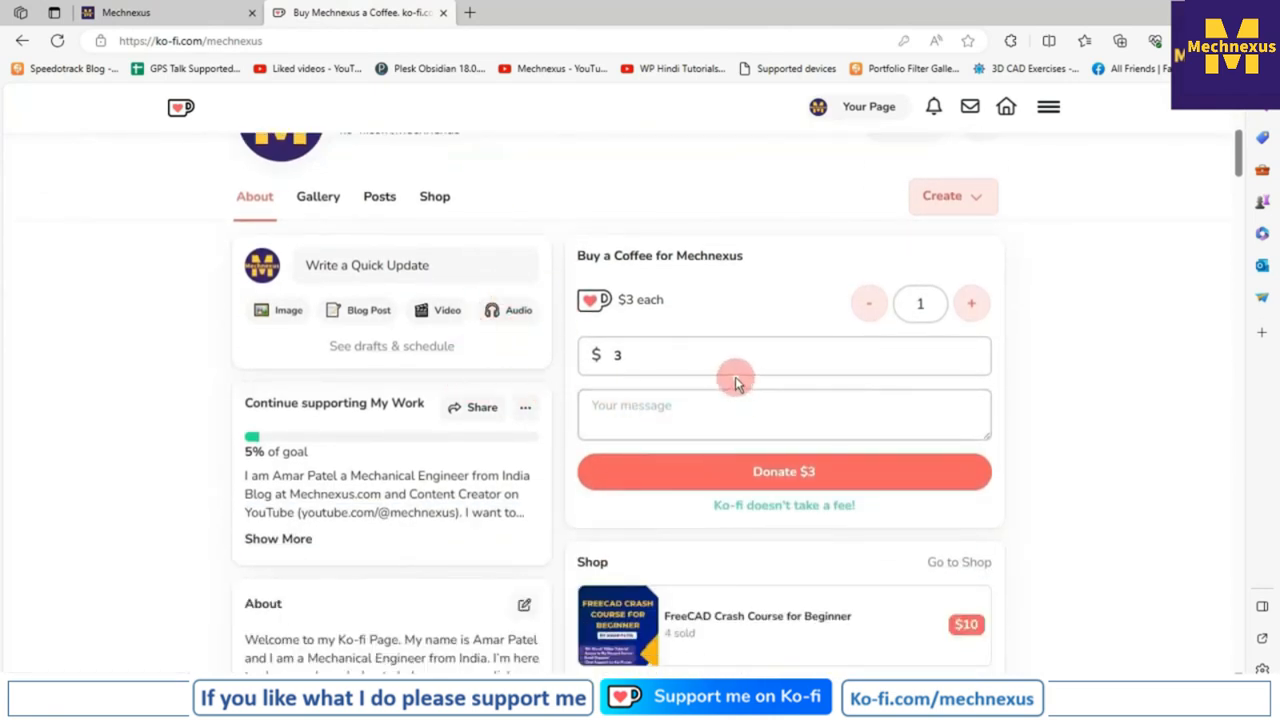
scroll(735, 377, up, 1)
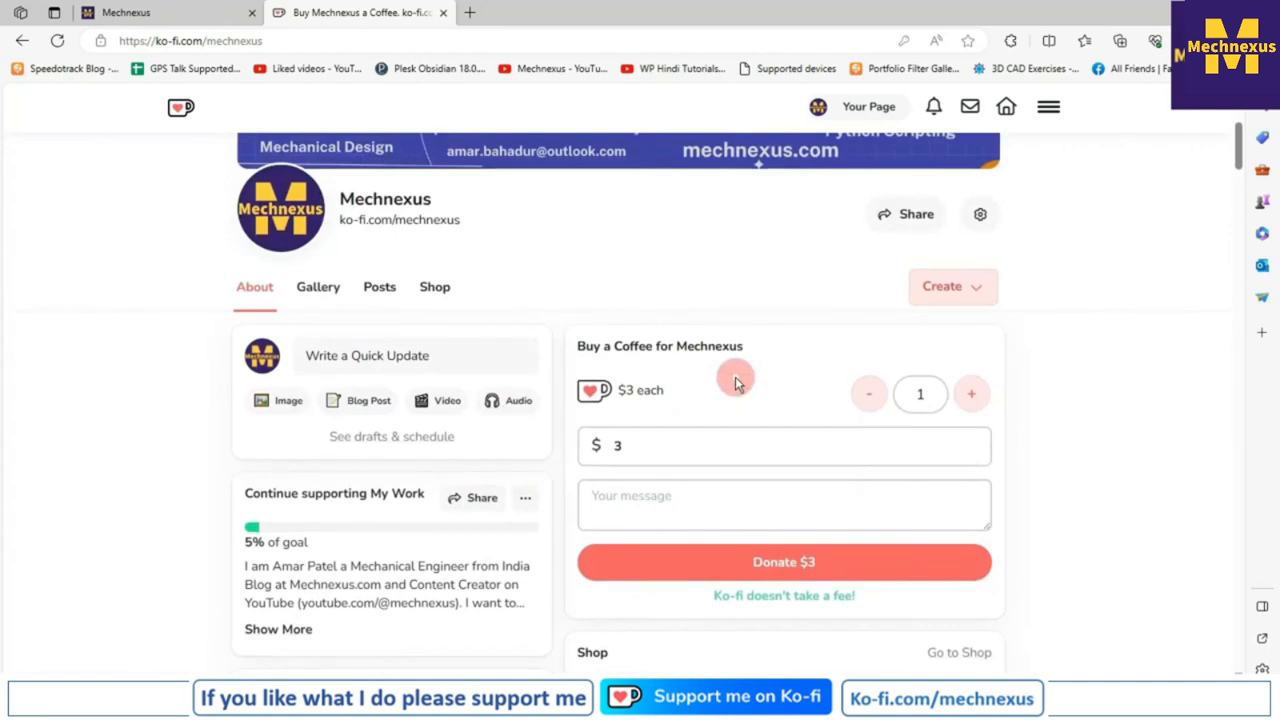
scroll(735, 378, up, 2)
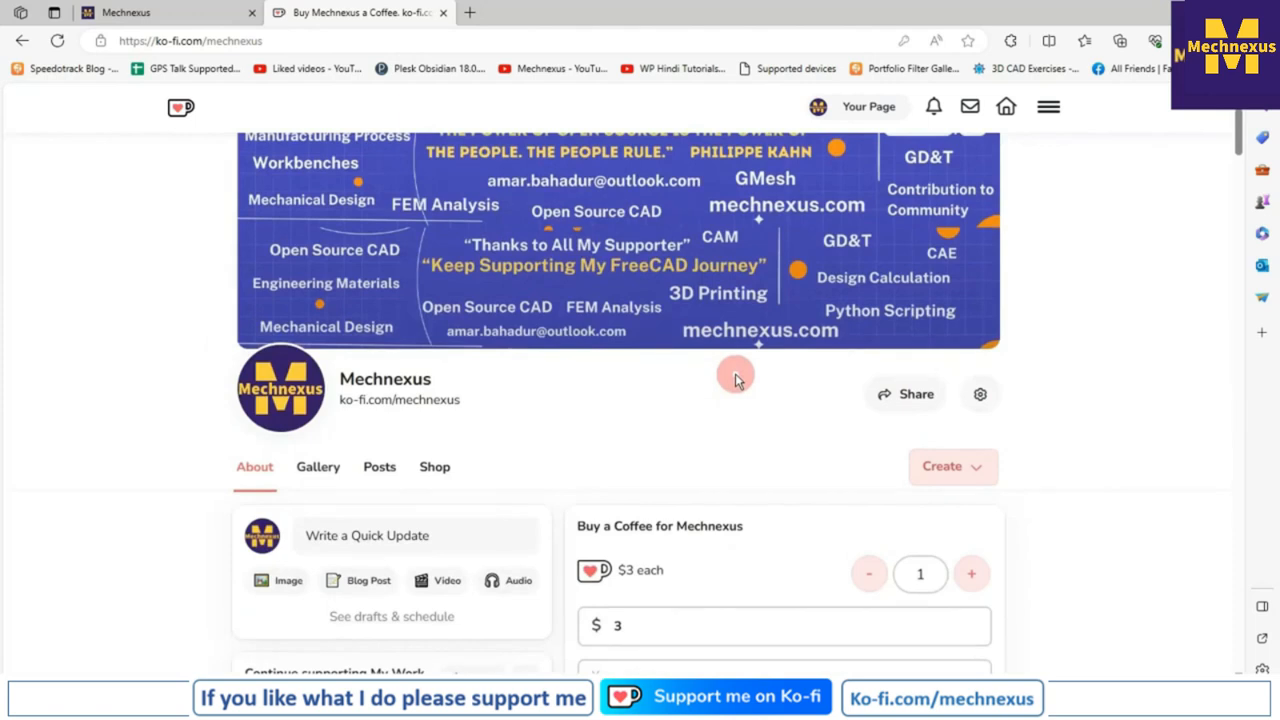
scroll(735, 375, up, 1)
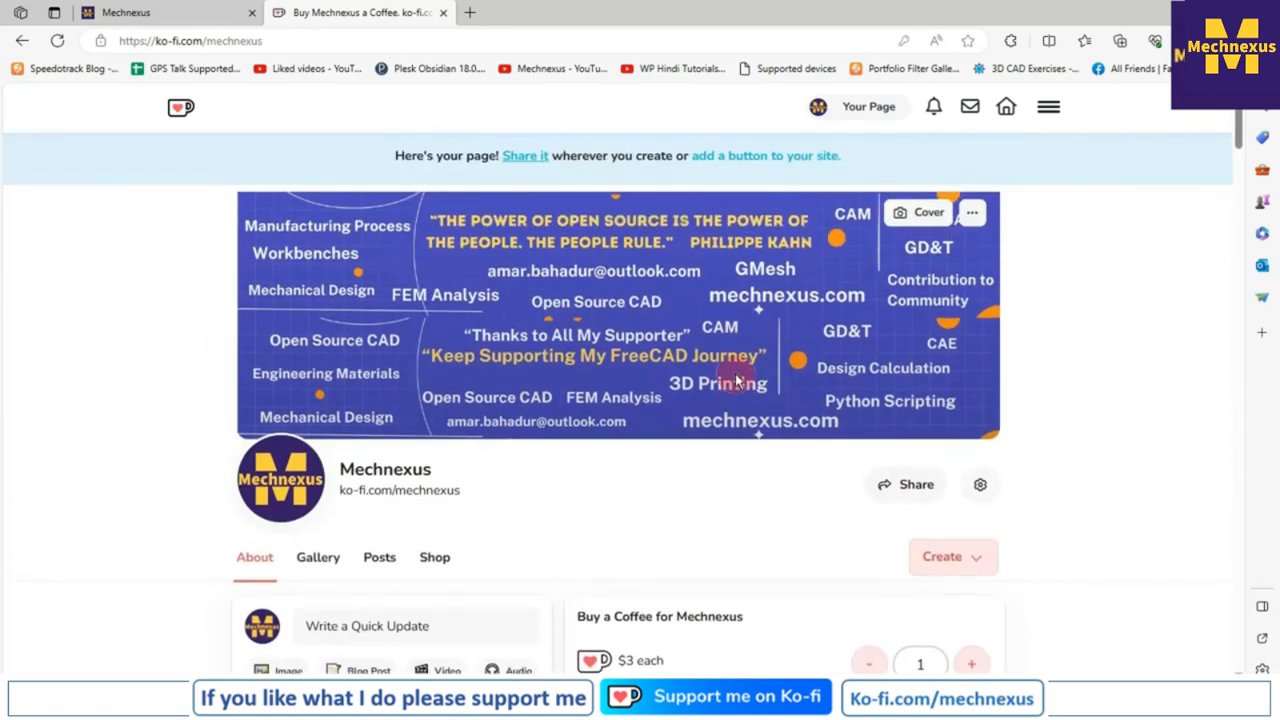
scroll(735, 378, down, 1)
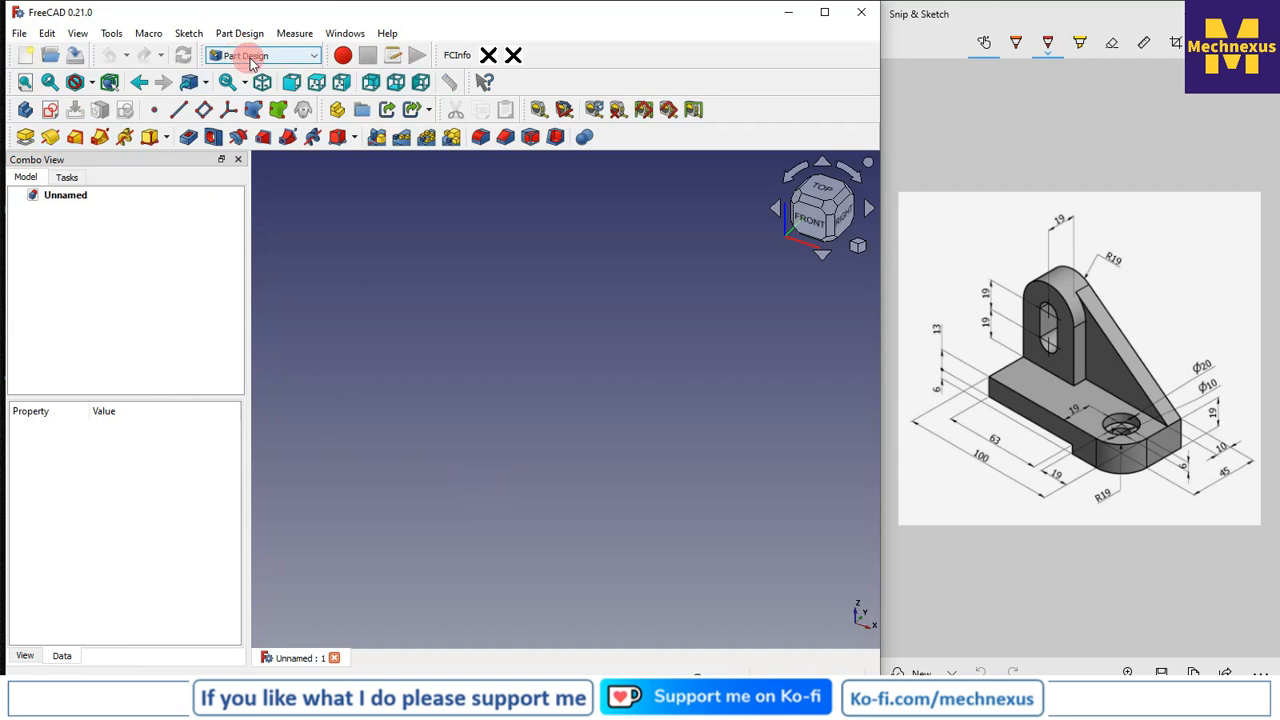
Switch back to FreeCAD, create a new body and show its origin planes and axes.
click(27, 112)
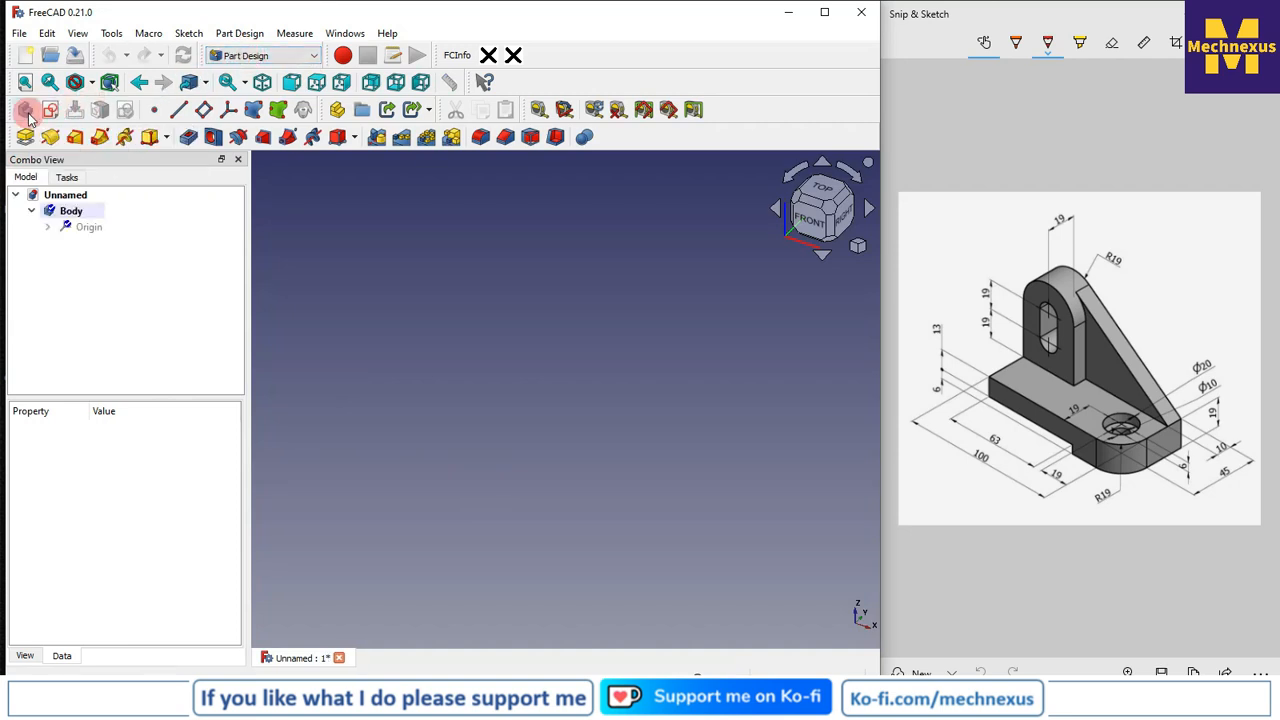
click(85, 228)
key(space)
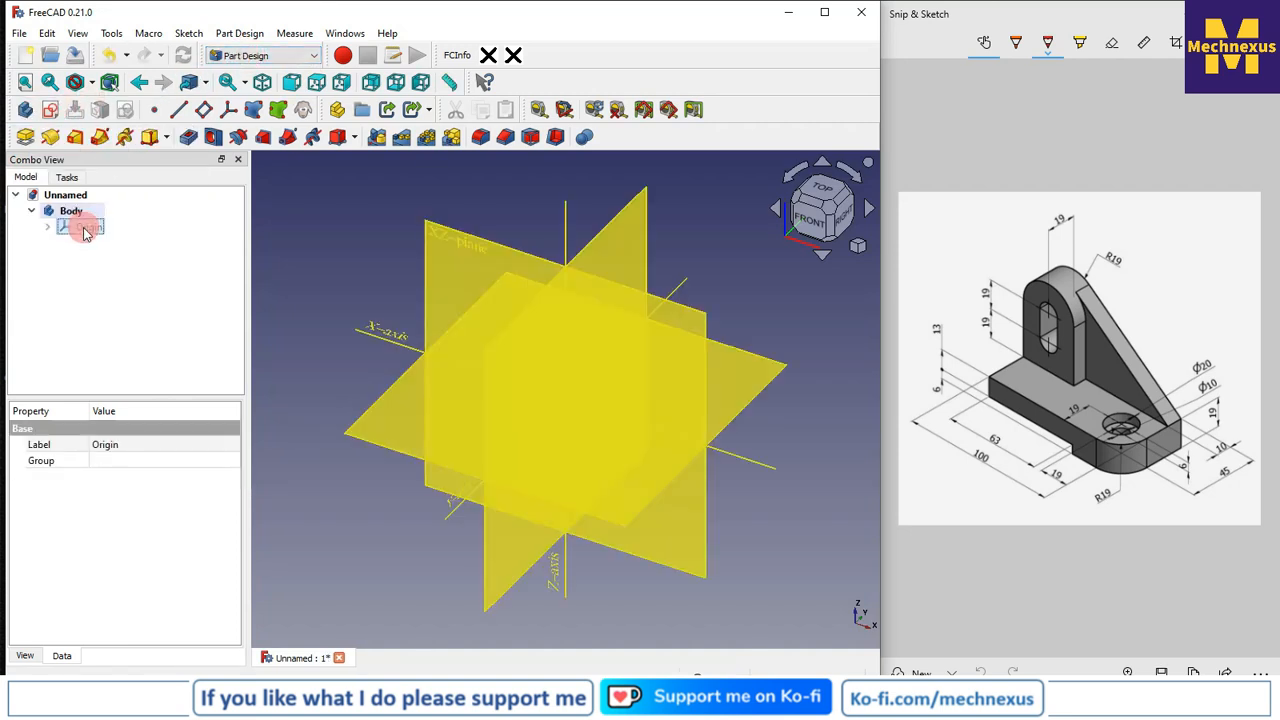
click(340, 277)
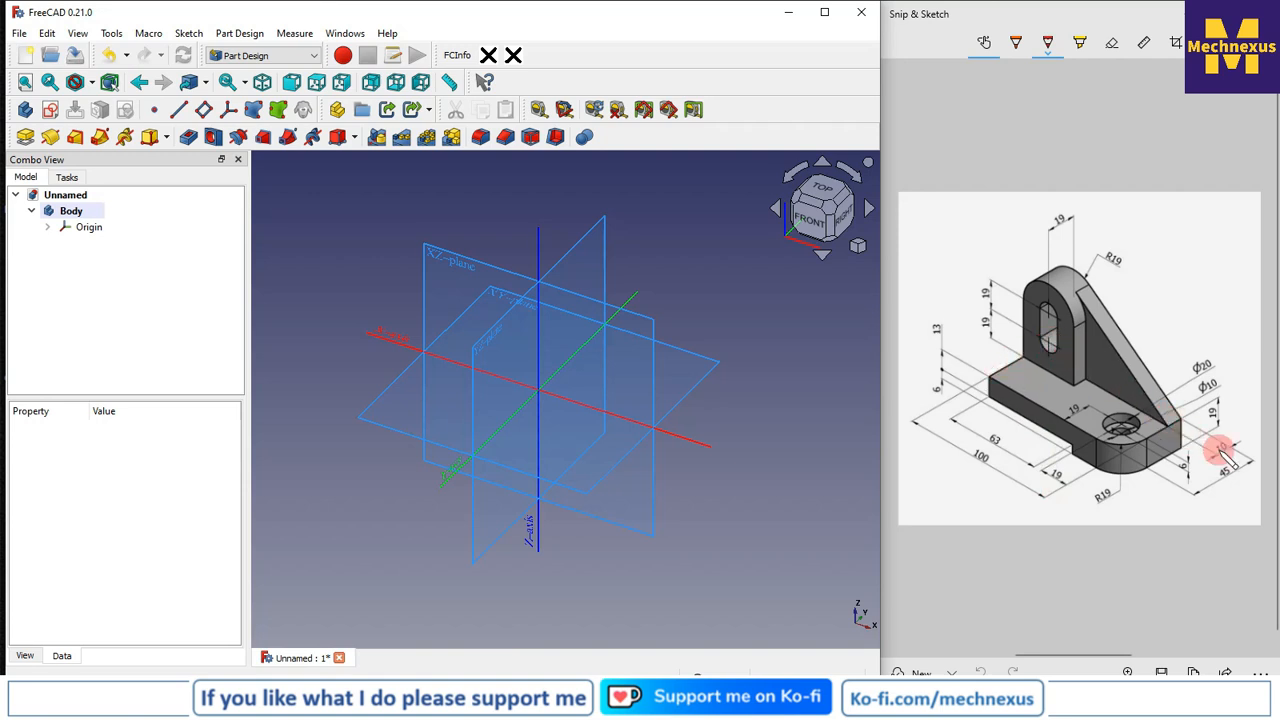
Start a new sketch on the XY plane and hide the body's origin.
click(404, 378)
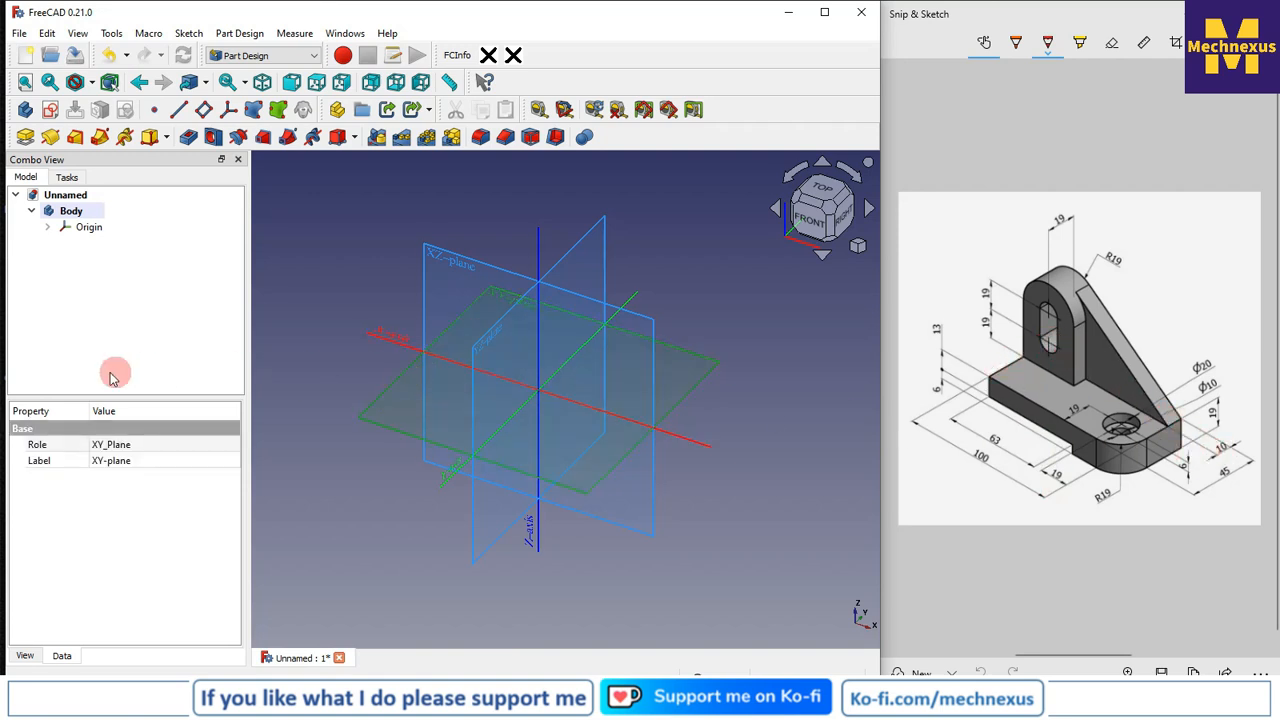
click(25, 135)
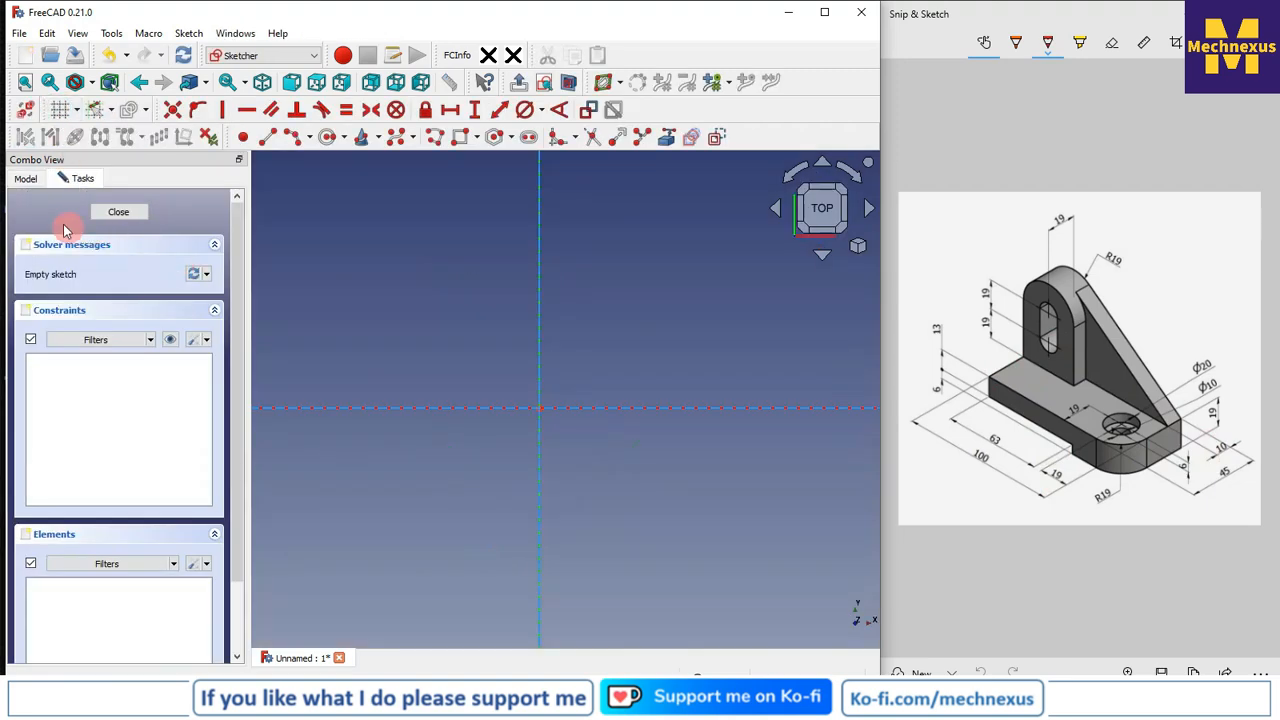
click(30, 179)
click(88, 230)
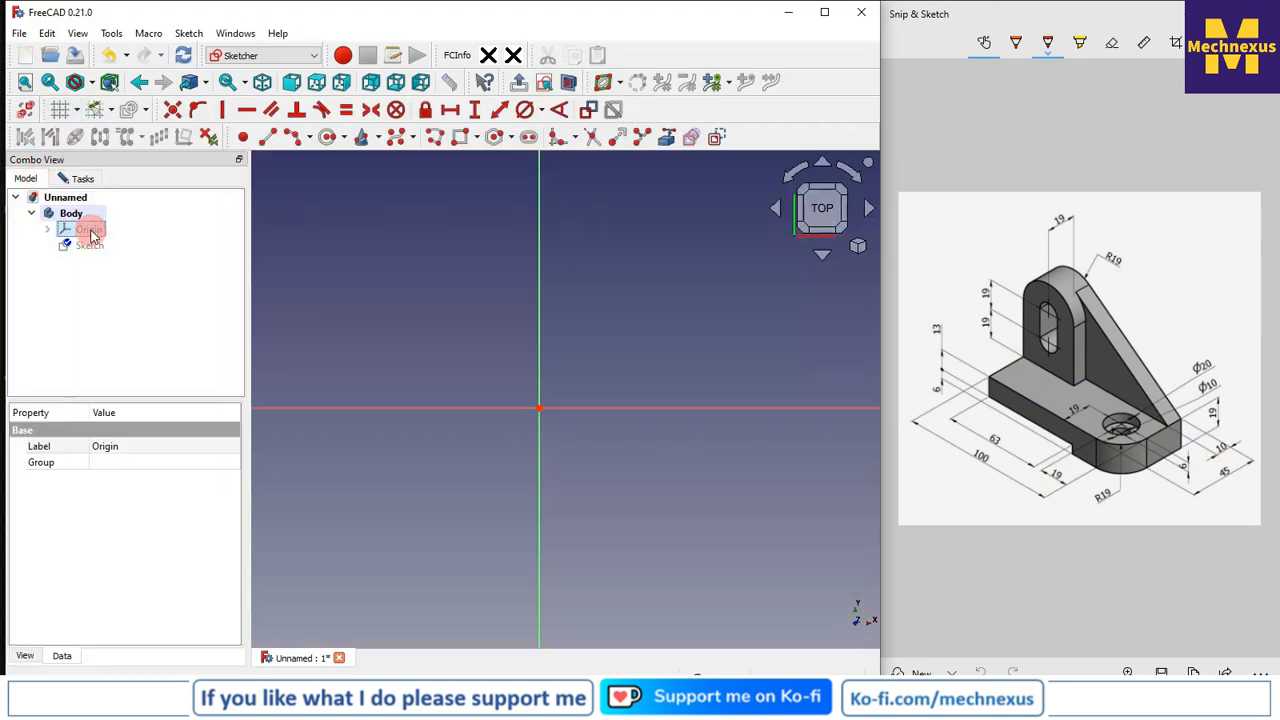
scroll(426, 437, down, 2)
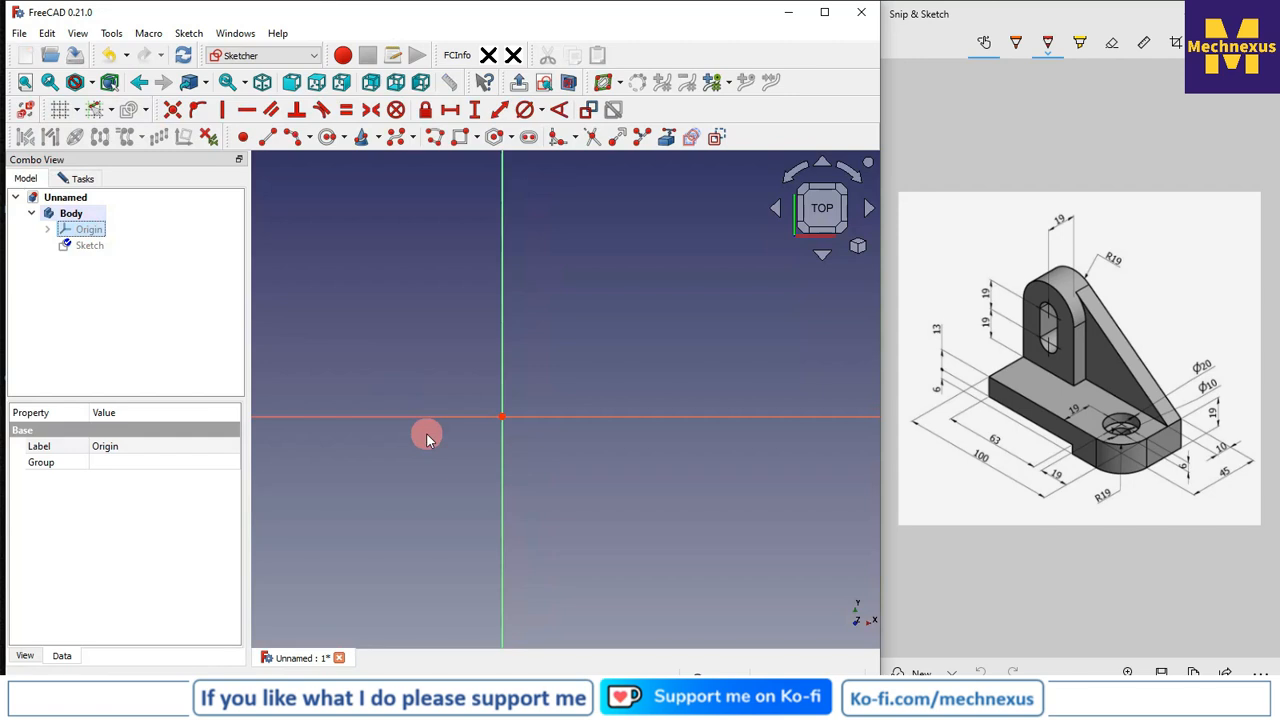
click(666, 531)
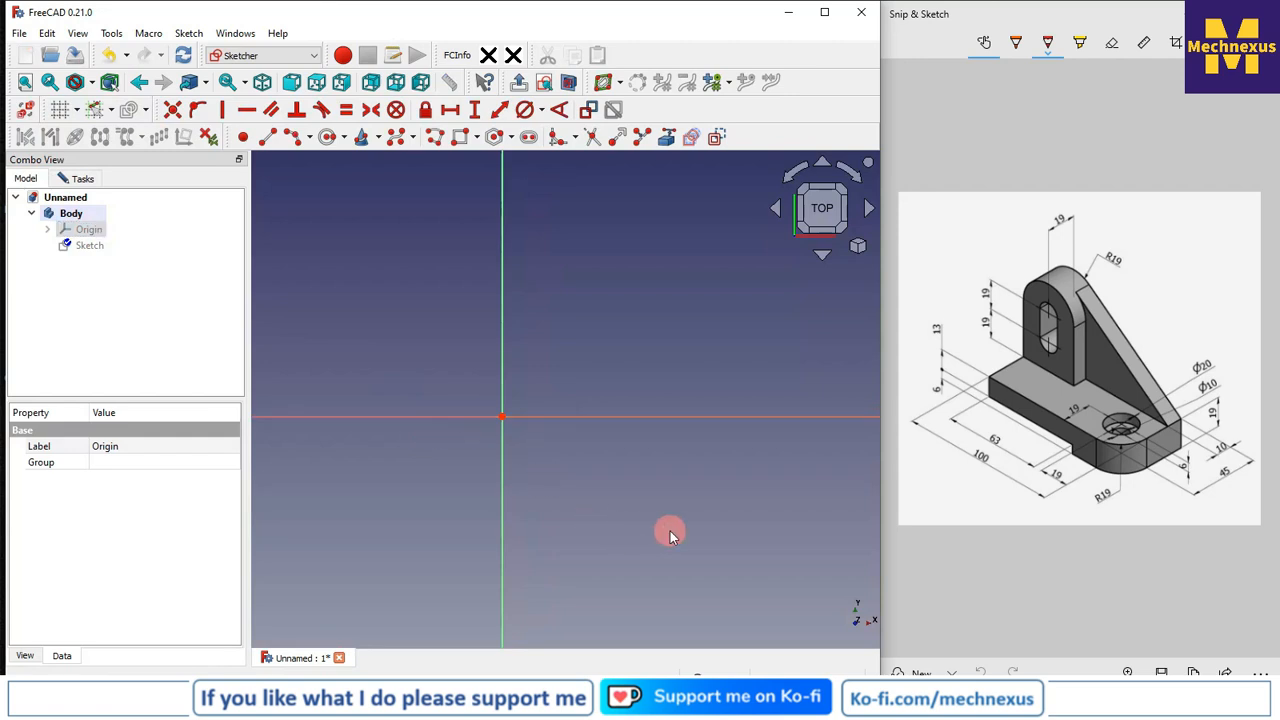
Sketch a rectangle about 101 by 69 mm with its lower-left corner on the sketch origin.
click(463, 138)
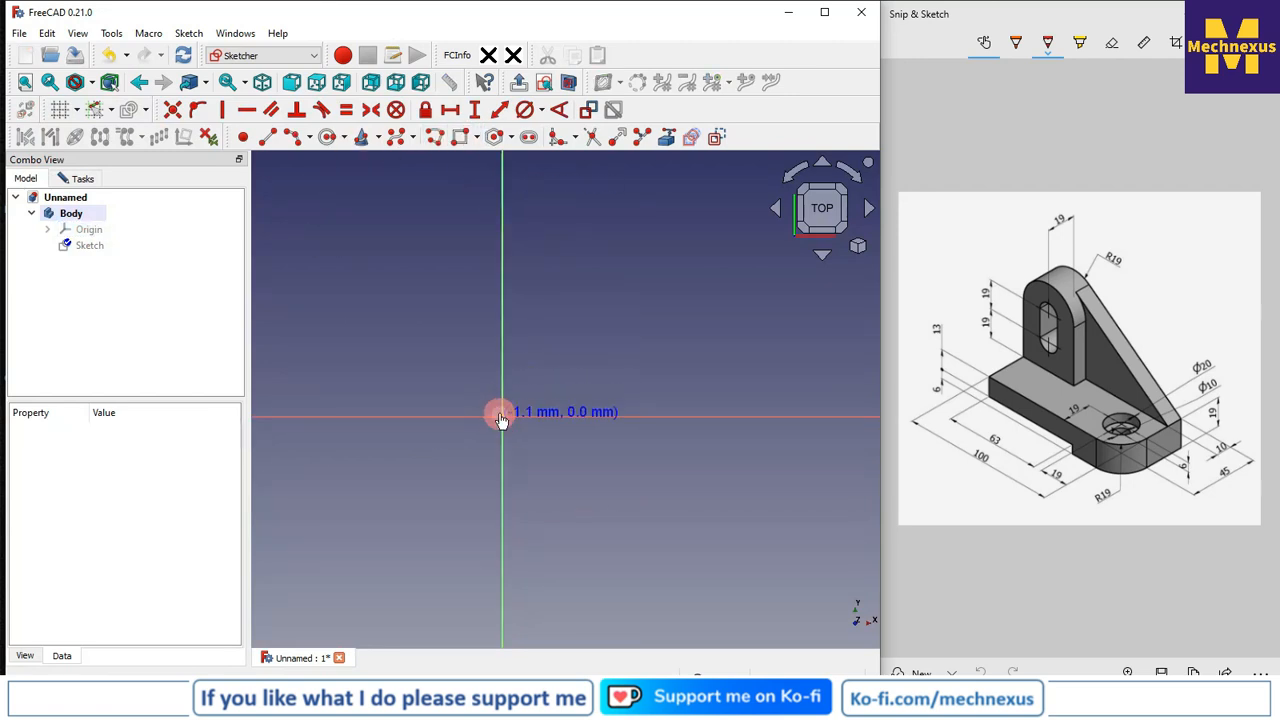
click(502, 416)
click(766, 224)
scroll(418, 322, down, 2)
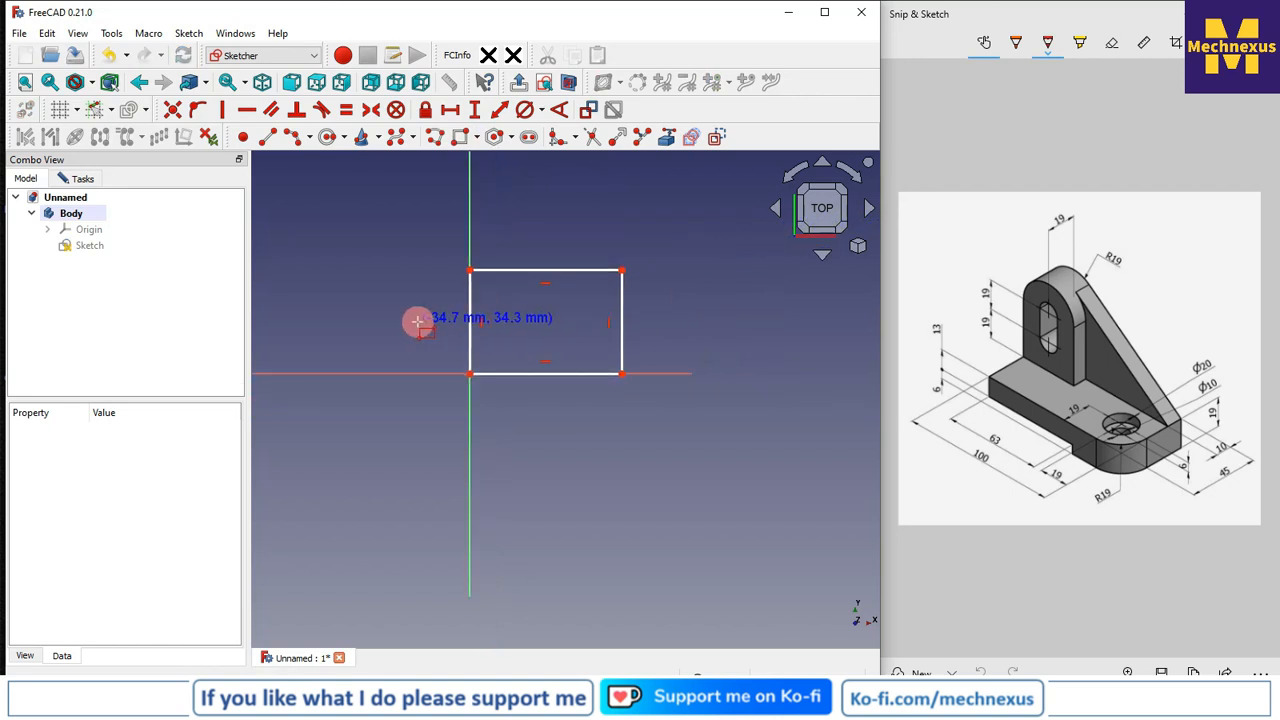
scroll(574, 318, up, 2)
right_click(743, 304)
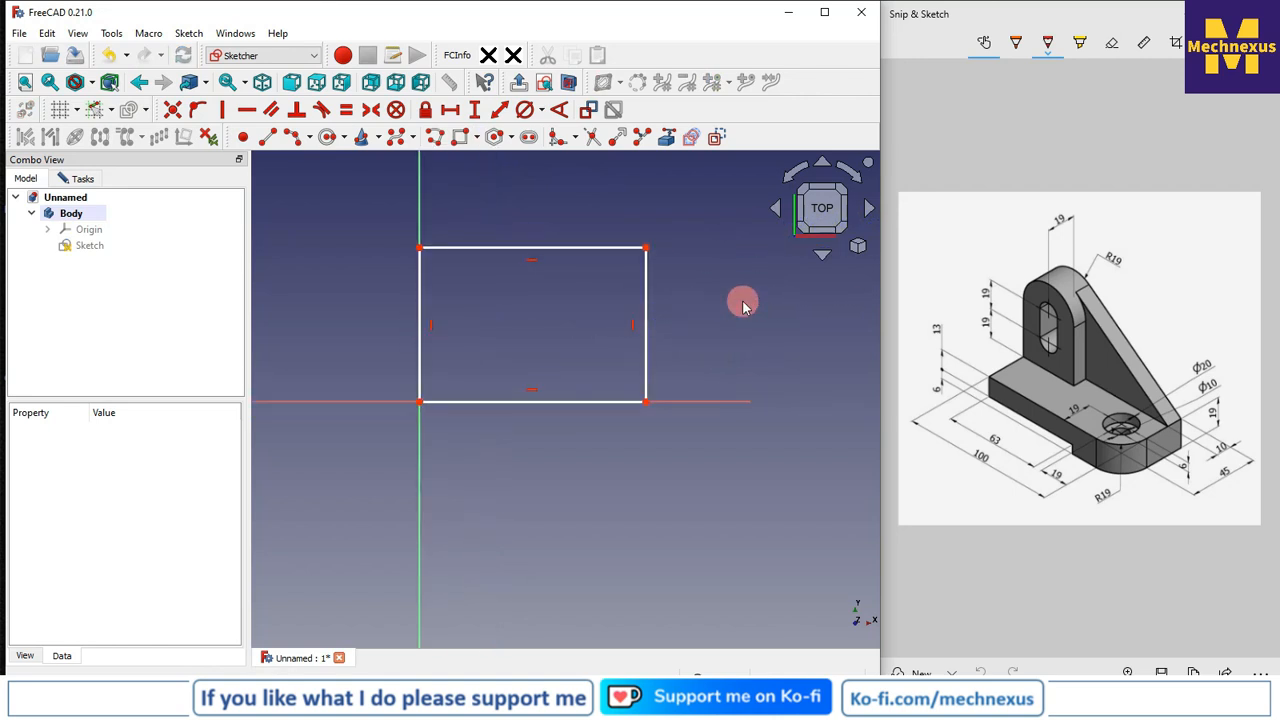
Constrain the rectangle to a horizontal length of 100 mm and a vertical height of 45 mm.
click(511, 402)
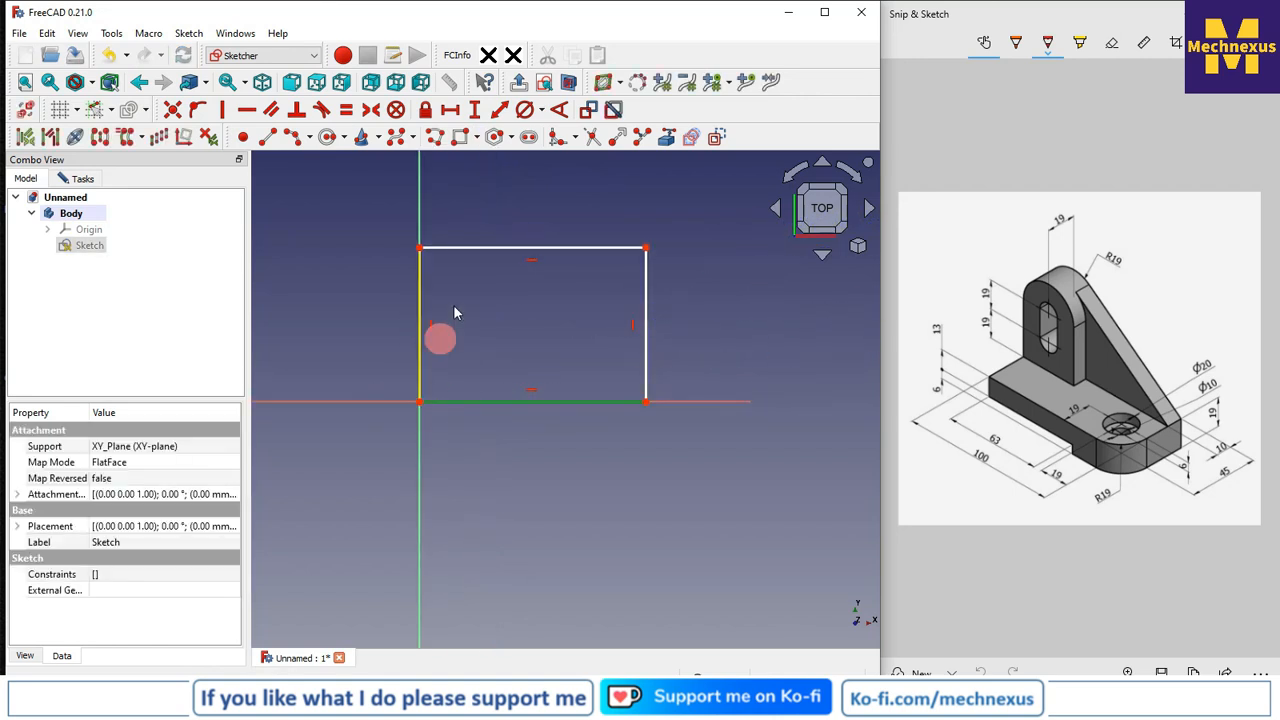
click(450, 110)
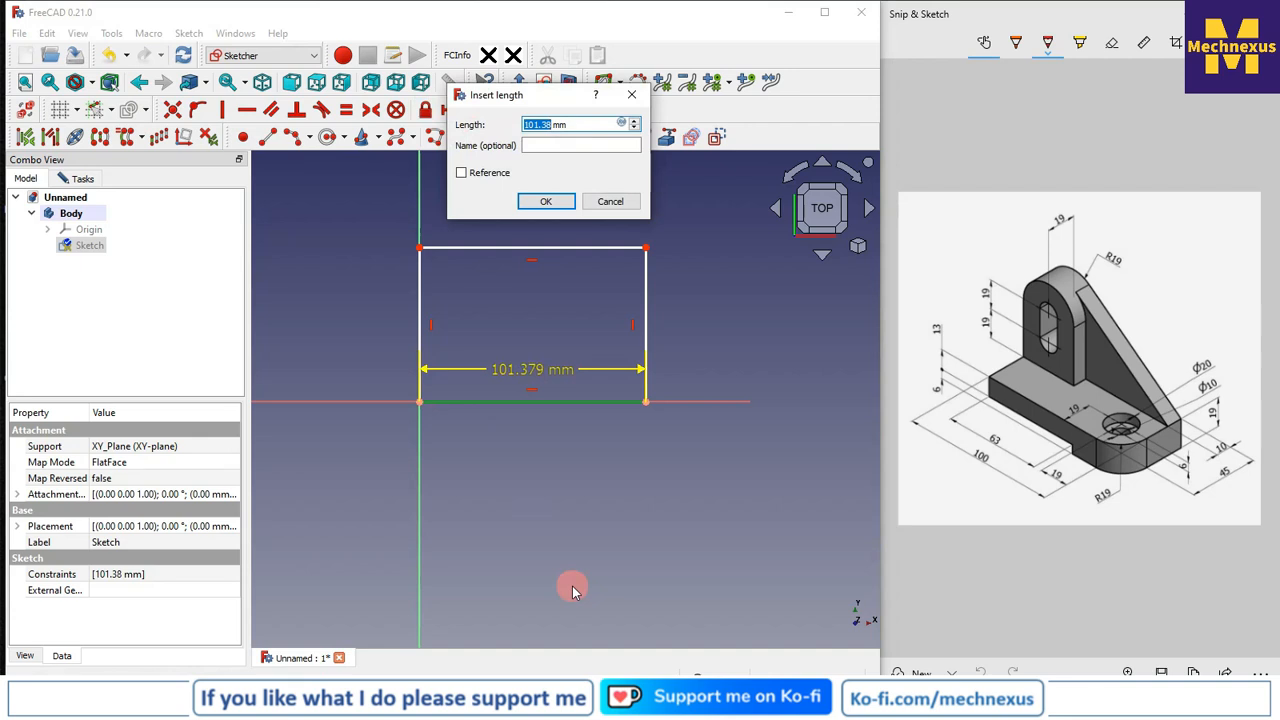
text(100)
key(Return)
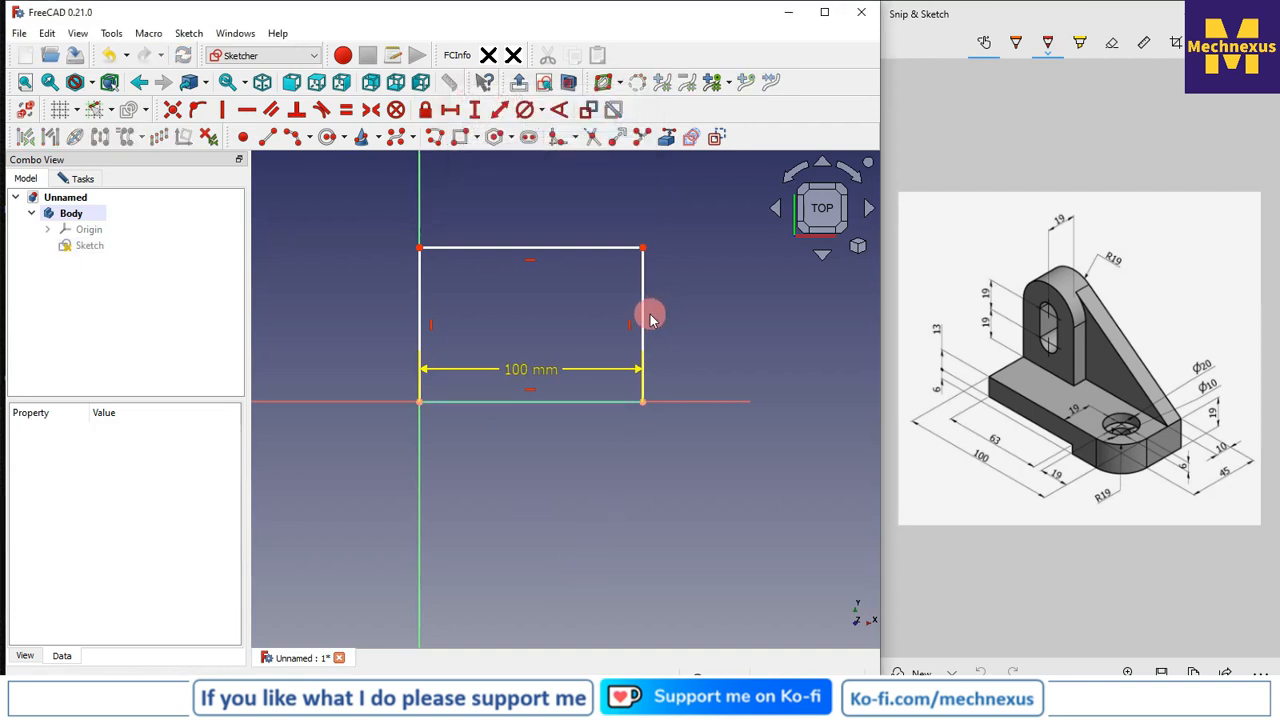
click(643, 318)
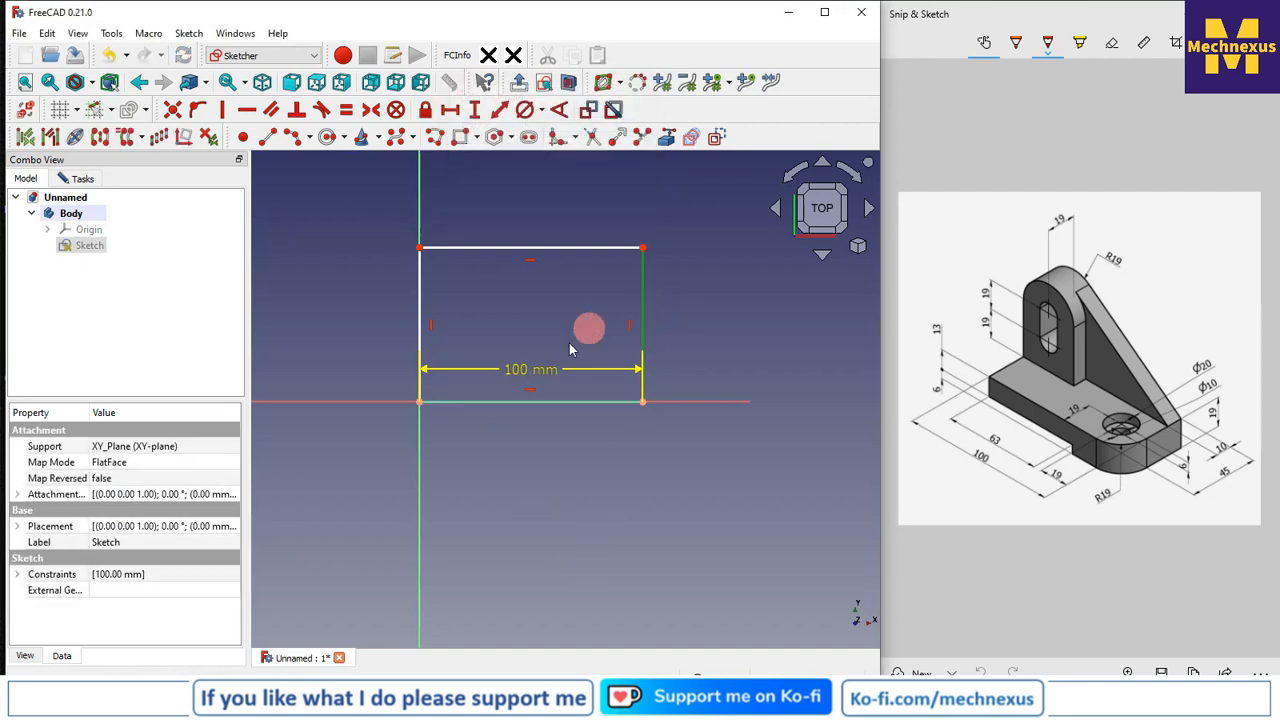
click(474, 112)
text(4)
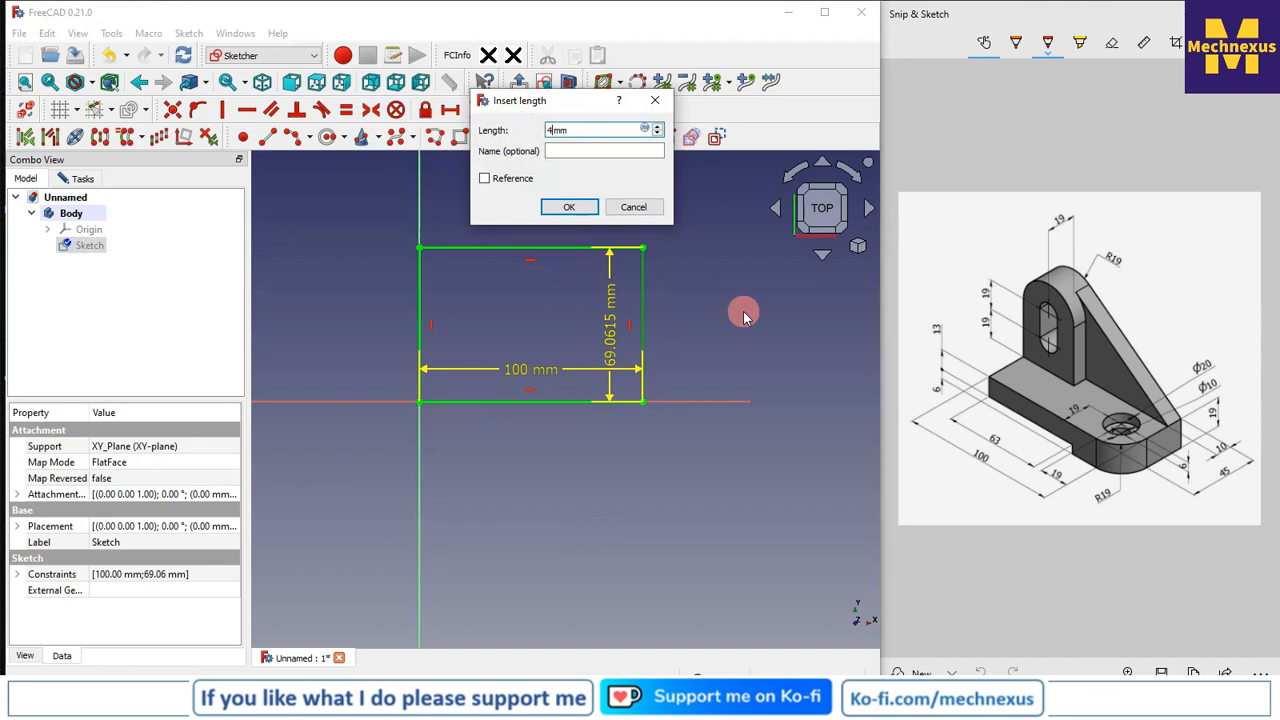
text(5)
key(Return)
Move the 100 mm and 45 mm dimensions outside the rectangle and close the sketch.
click(661, 444)
drag(537, 373, 534, 443)
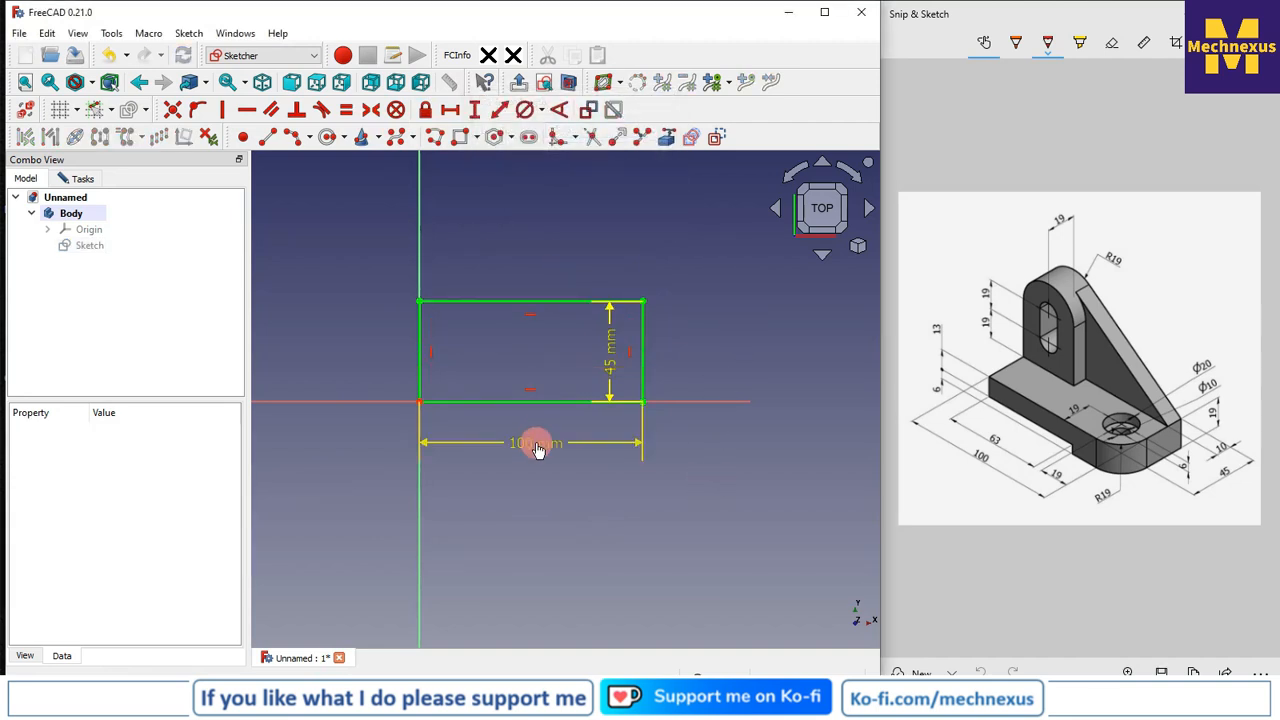
drag(612, 369, 690, 355)
click(580, 443)
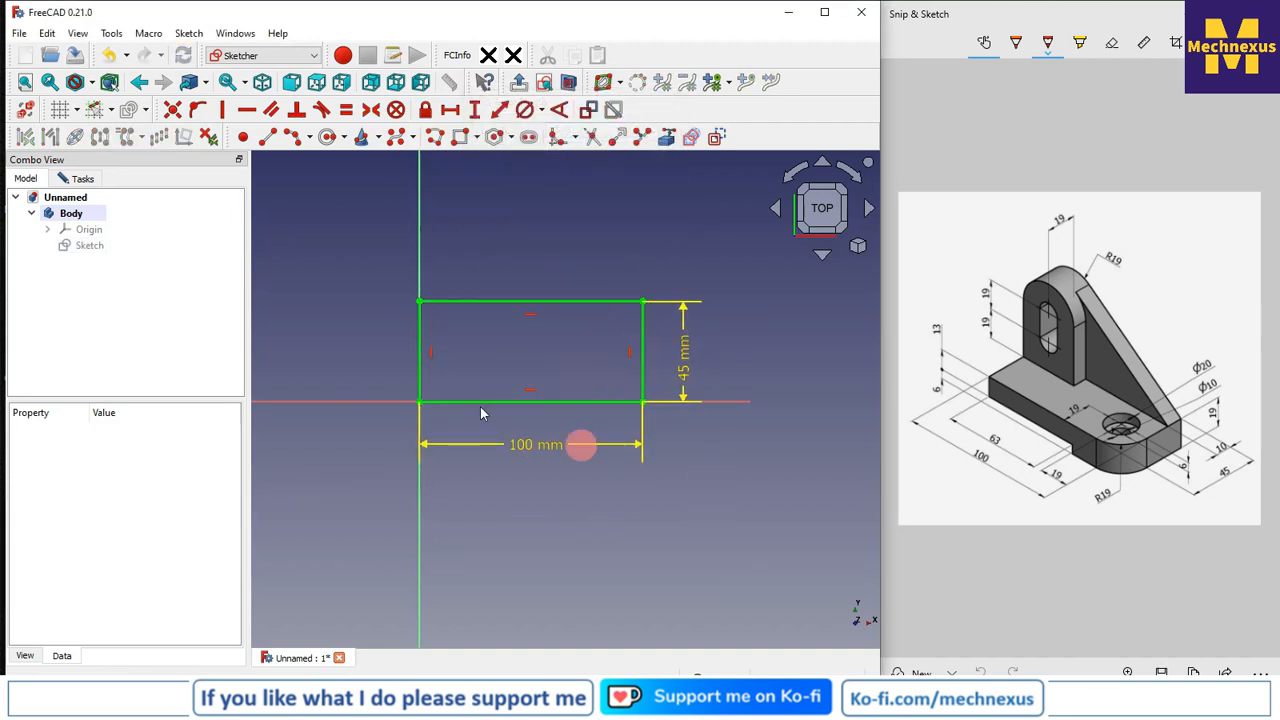
click(80, 180)
click(109, 212)
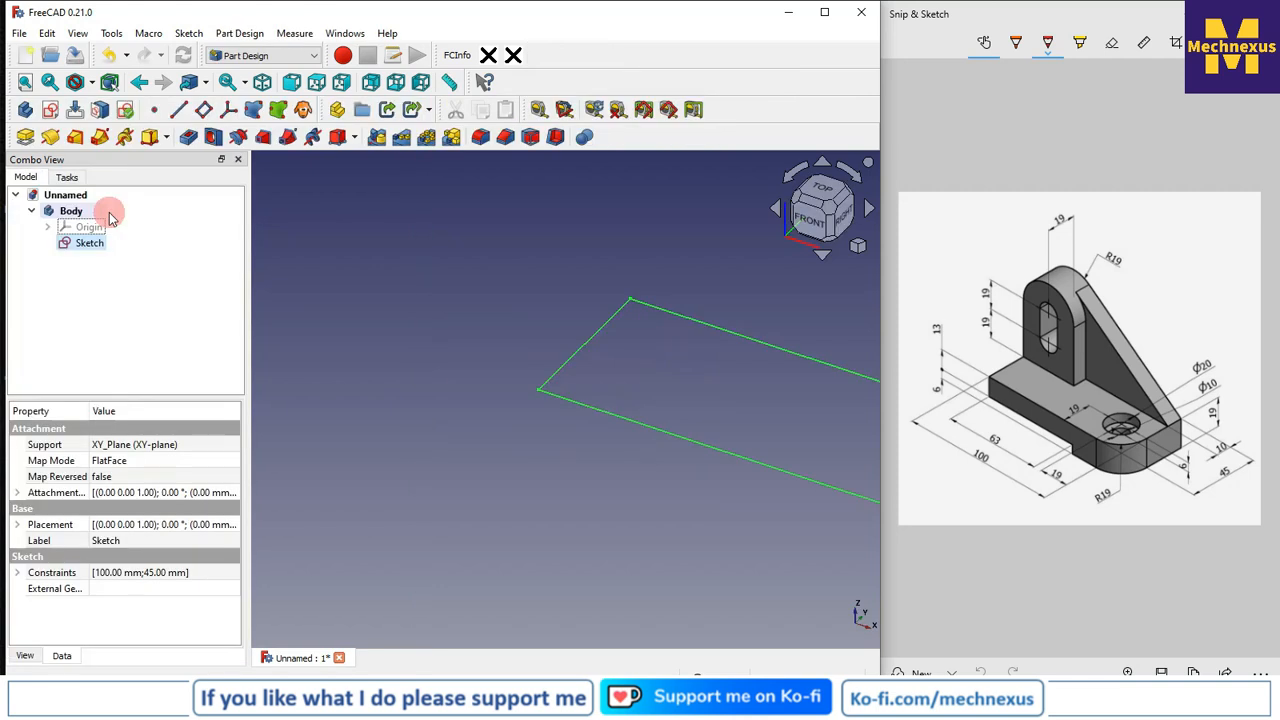
Start a pad of the rectangular sketch and set its length to 19 mm.
click(50, 138)
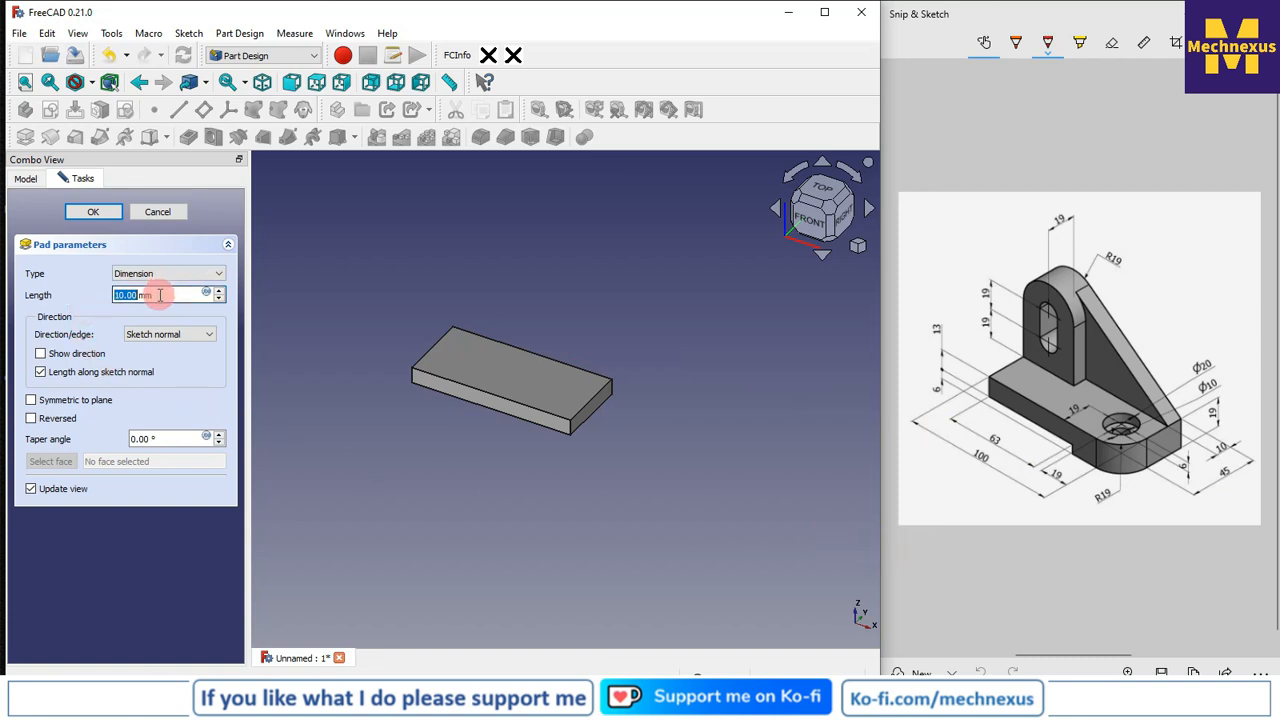
drag(140, 295, 64, 296)
text(19)
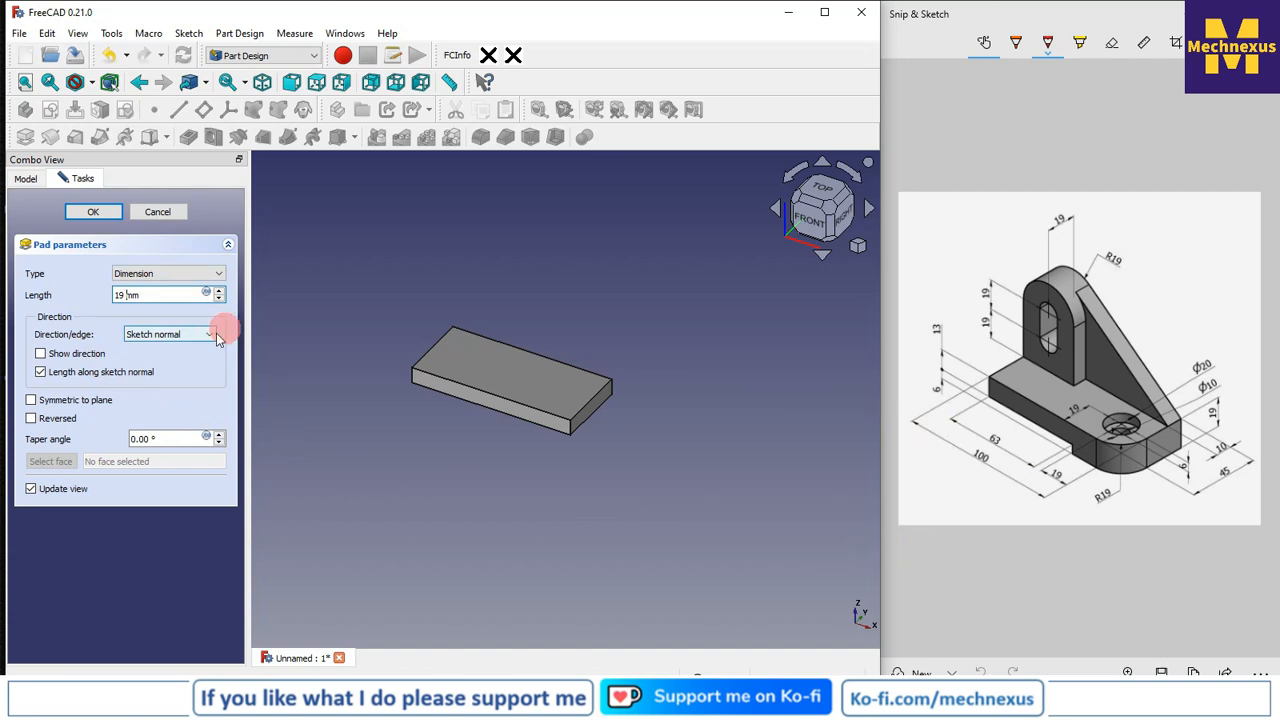
Try the reversed pad direction and restore the original direction along the sketch normal.
click(32, 420)
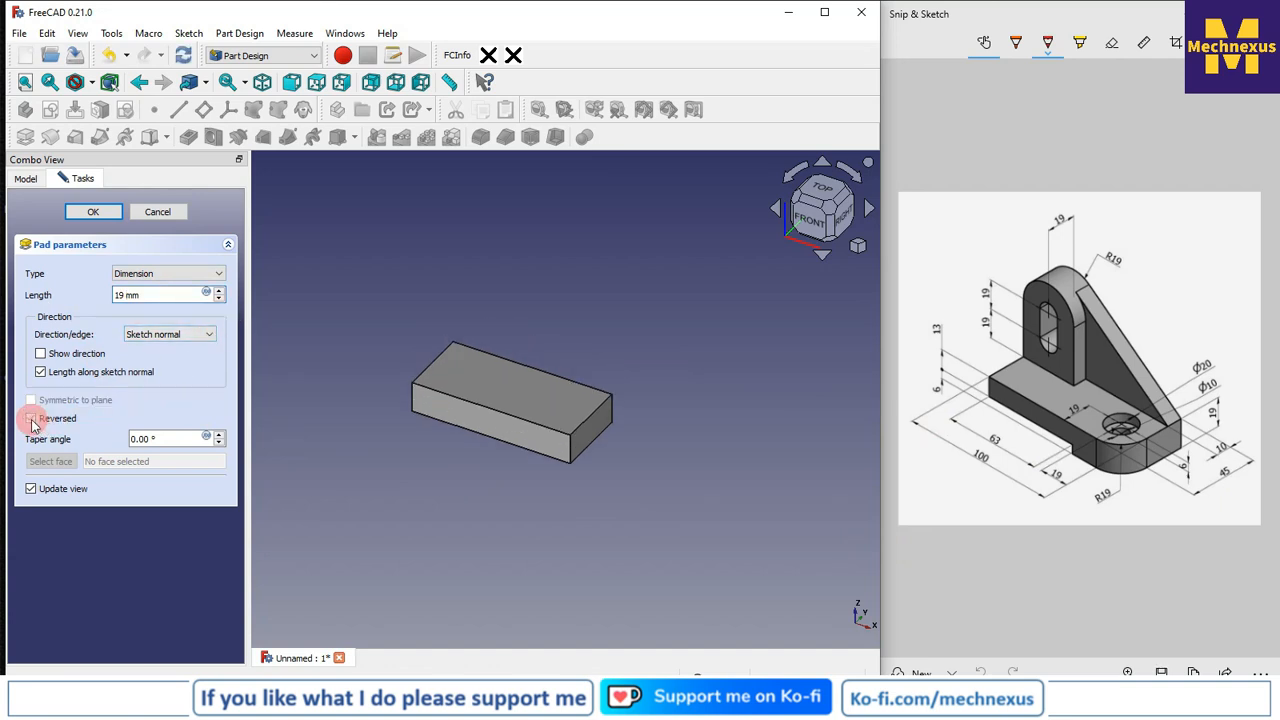
click(32, 419)
click(32, 419)
click(32, 419)
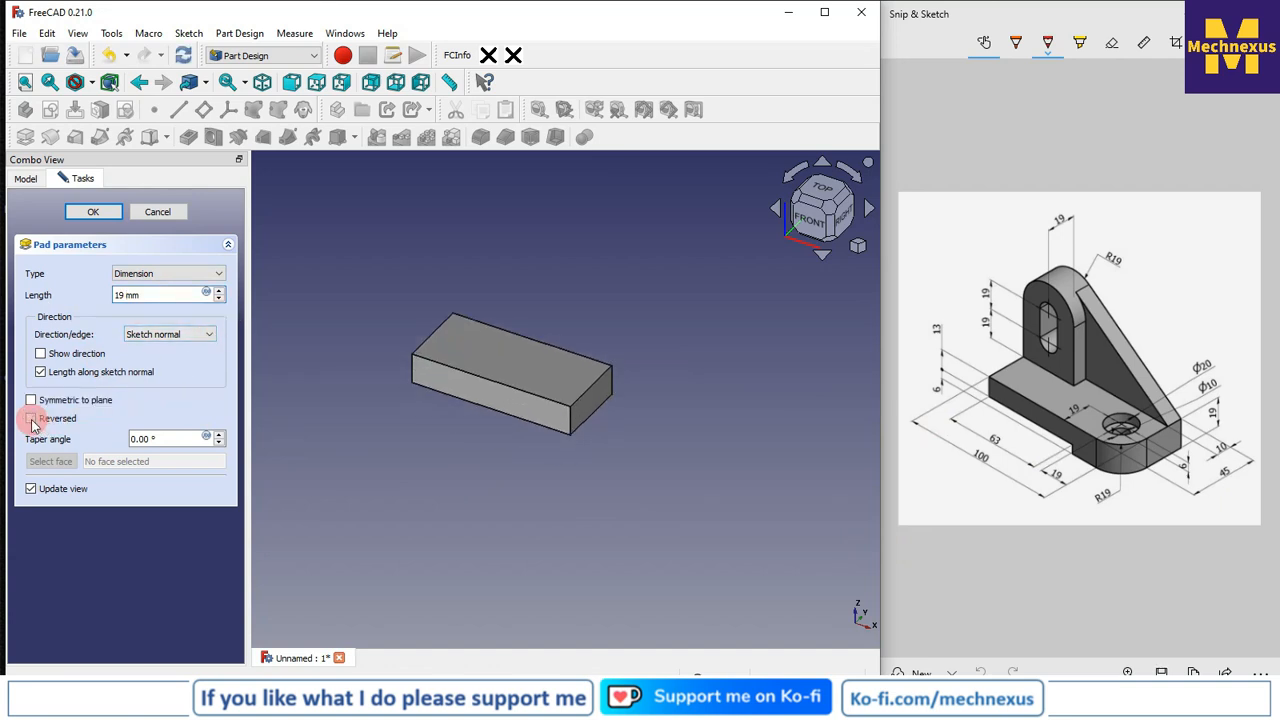
scroll(461, 399, up, 2)
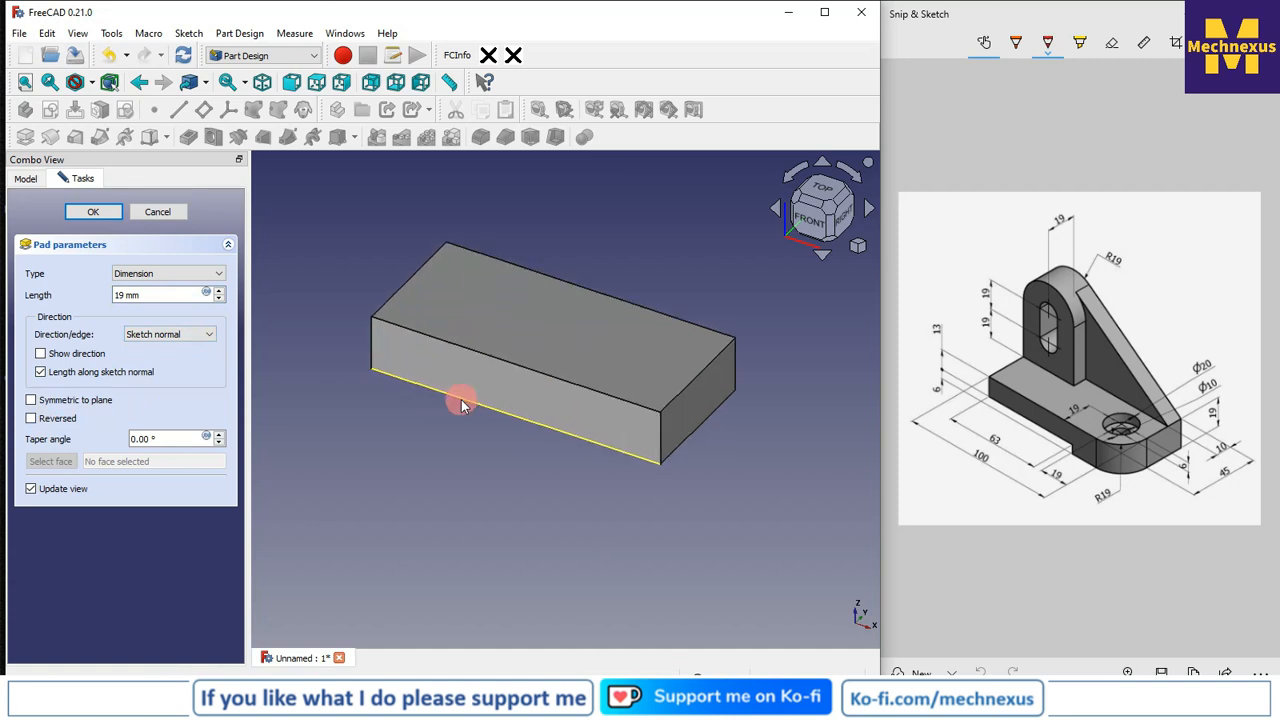
Confirm the 19 mm pad and set the view to isometric.
click(93, 211)
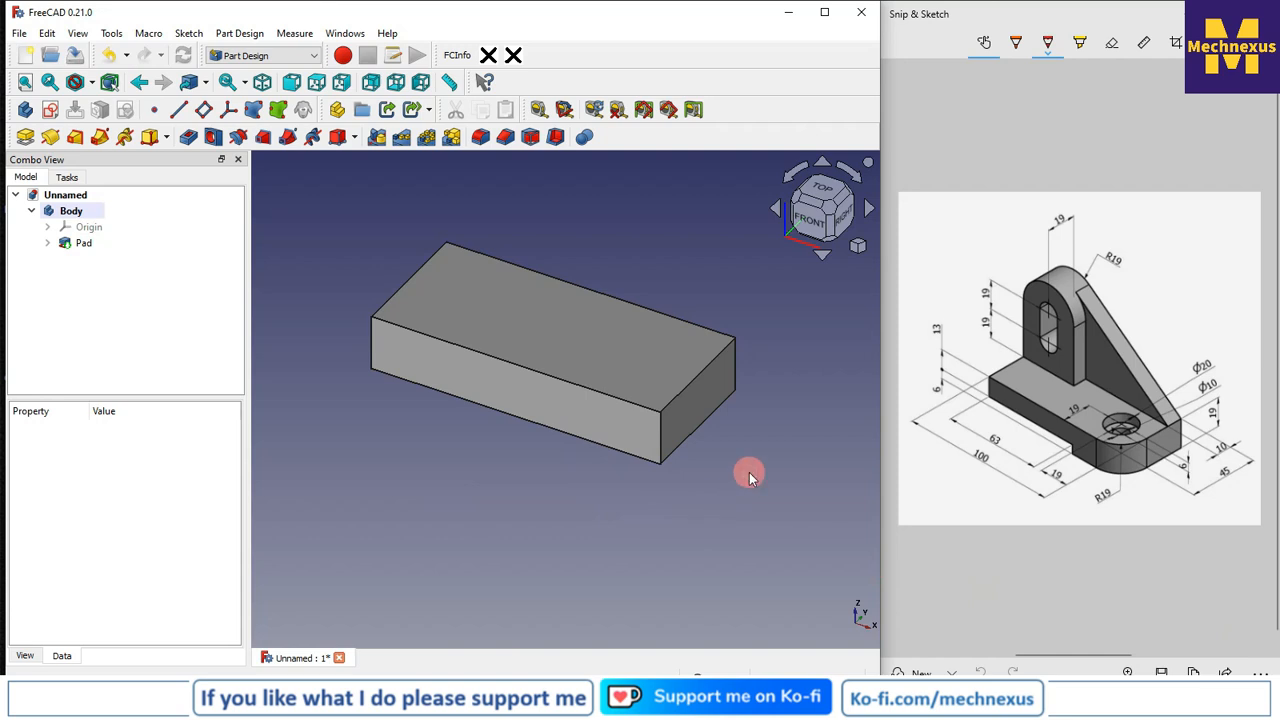
click(858, 246)
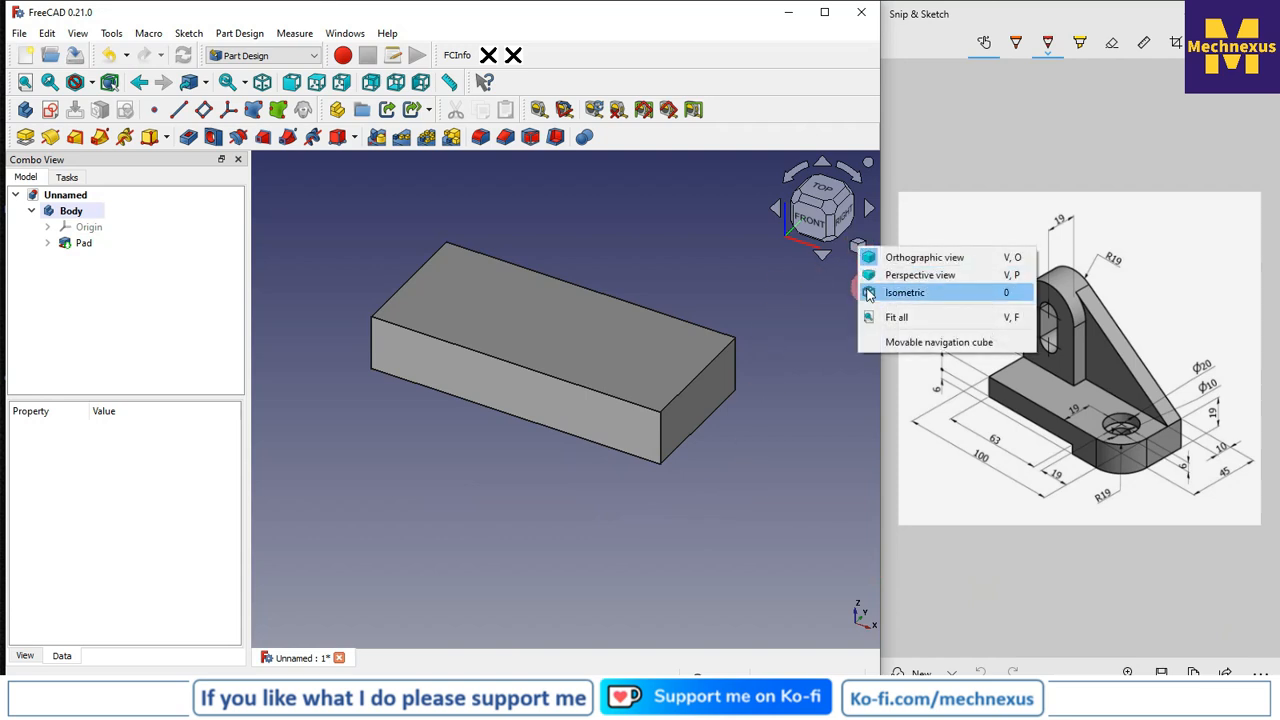
click(900, 292)
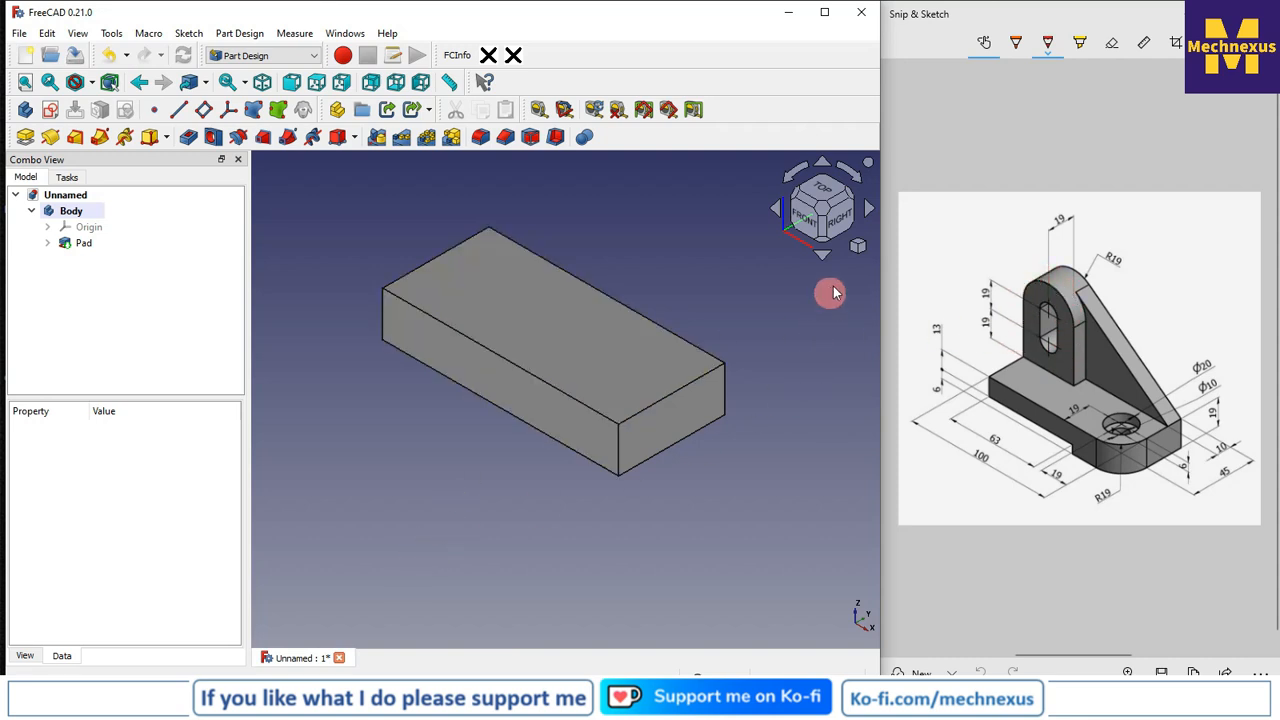
click(858, 250)
click(900, 291)
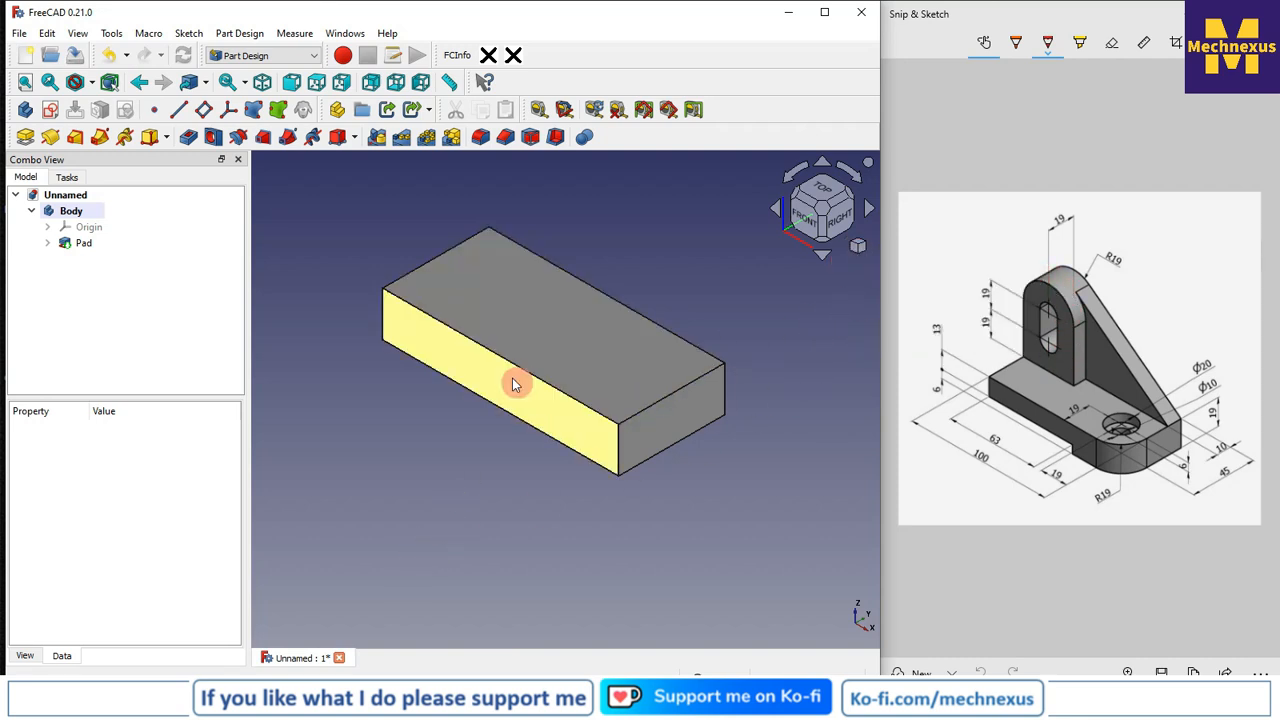
Start a new sketch on the long rear side face of the base block.
middle_drag(514, 380, 357, 351)
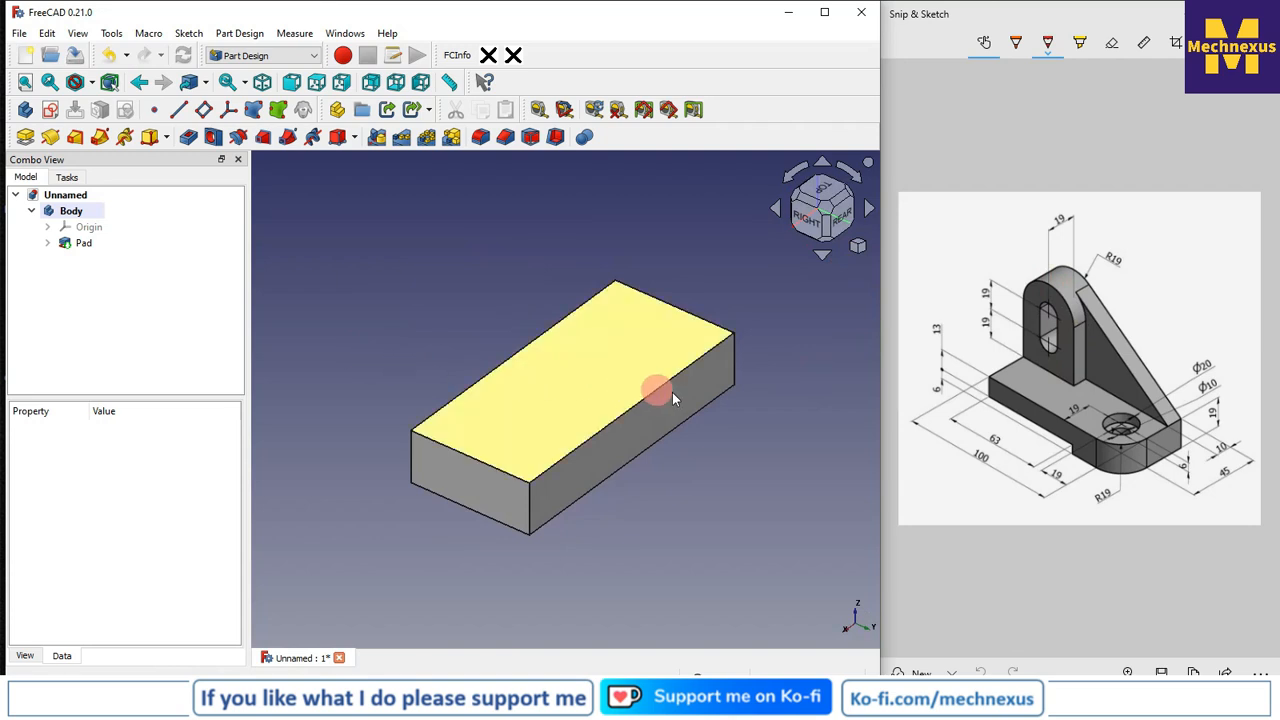
click(705, 397)
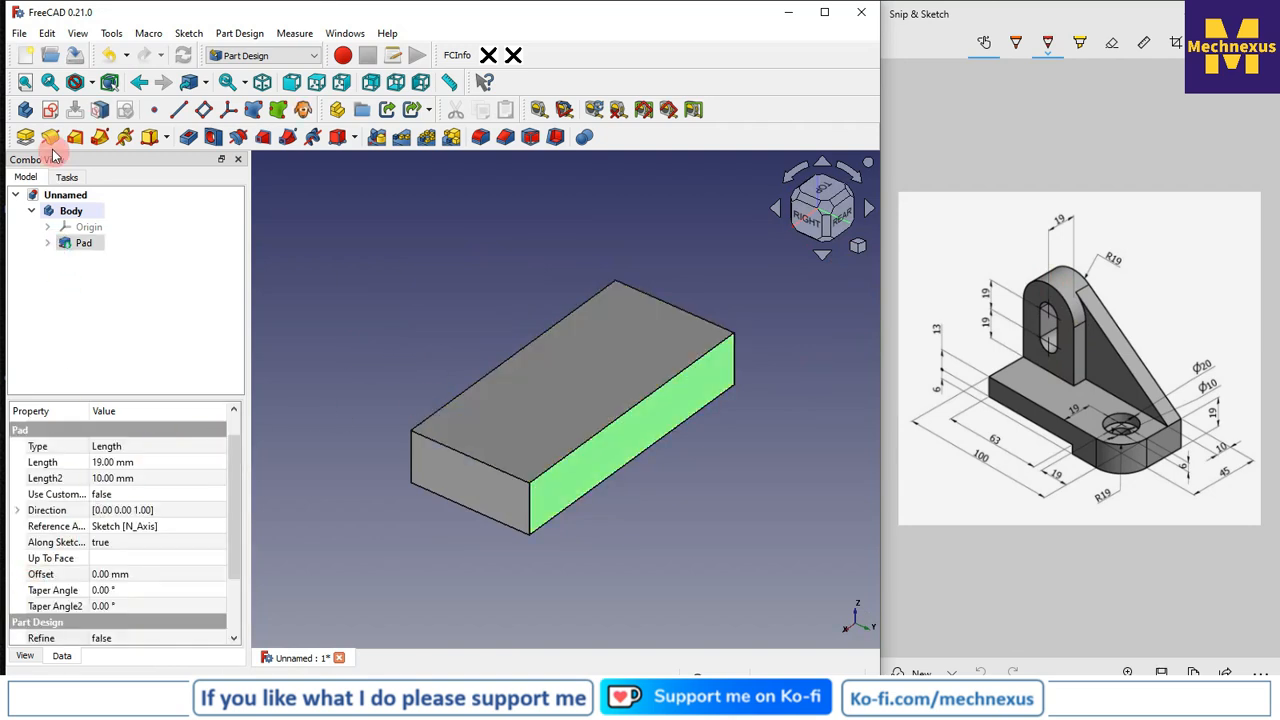
click(52, 112)
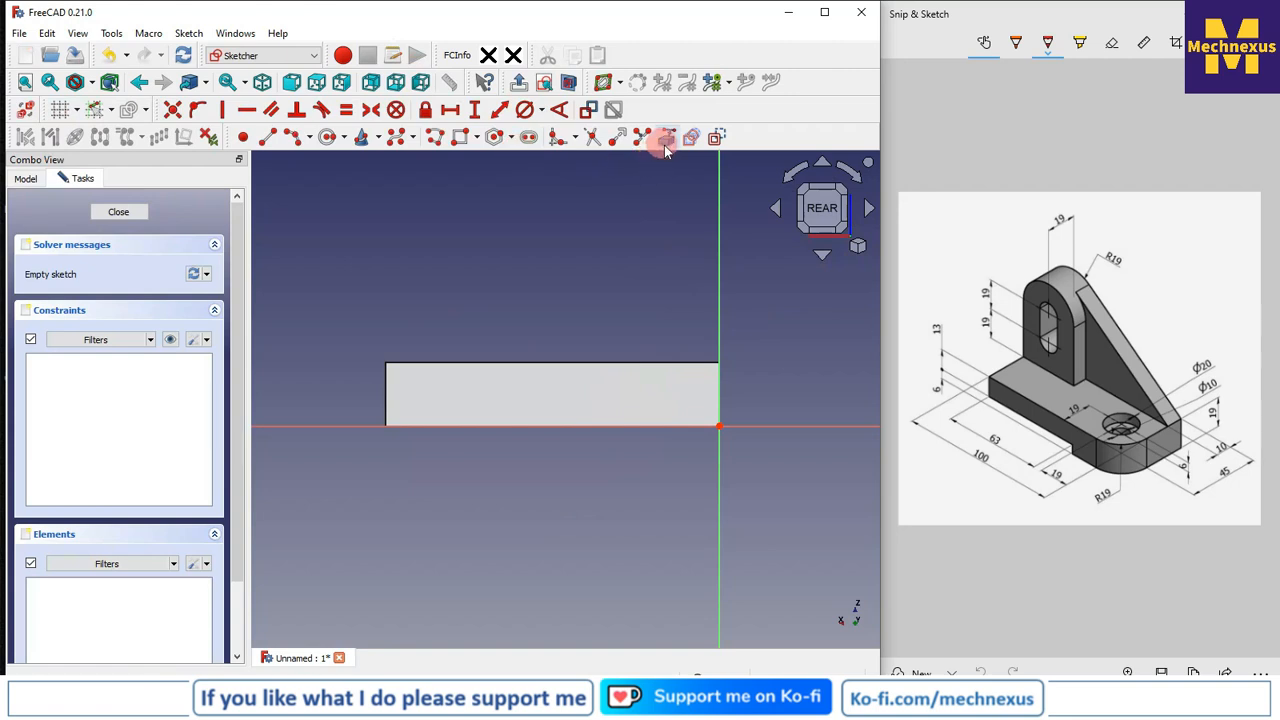
Link the rear face's upper long edge and its vertical edge at the origin as external geometry, and return to the rear view.
mouse_move(585, 275)
middle_down()
mouse_move(749, 389)
mouse_move(744, 367)
middle_up()
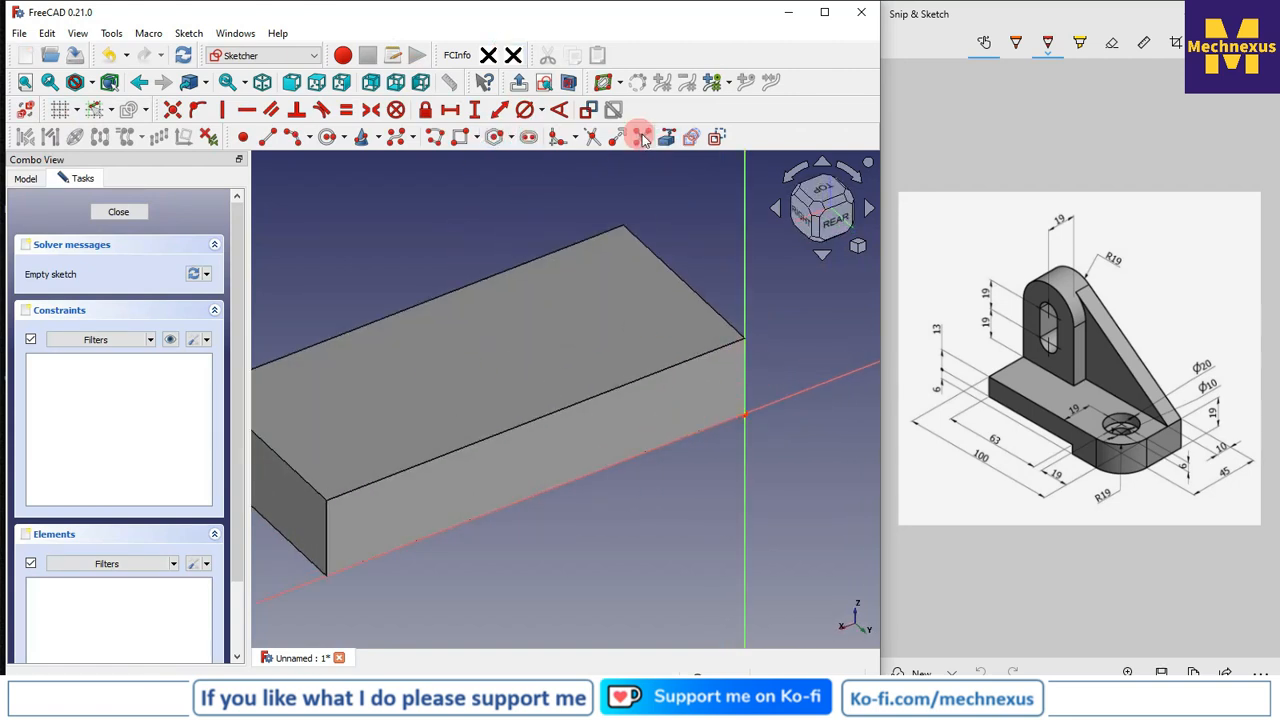
click(715, 345)
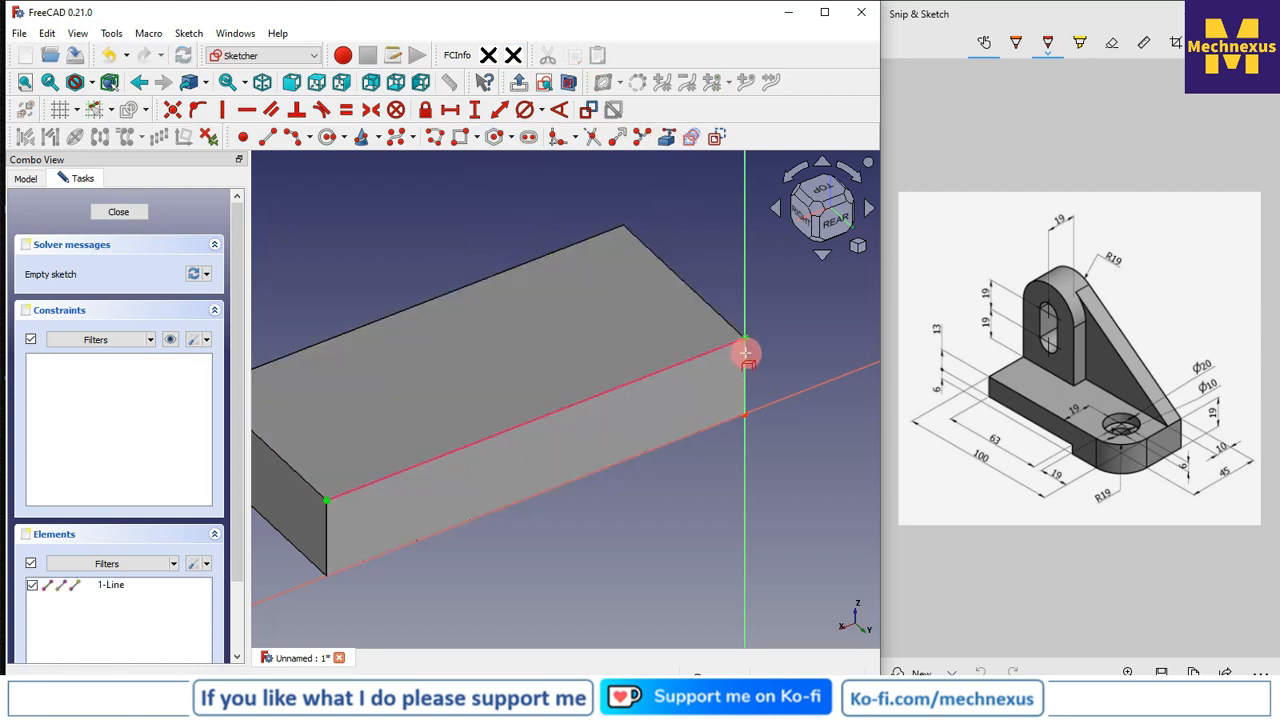
click(745, 360)
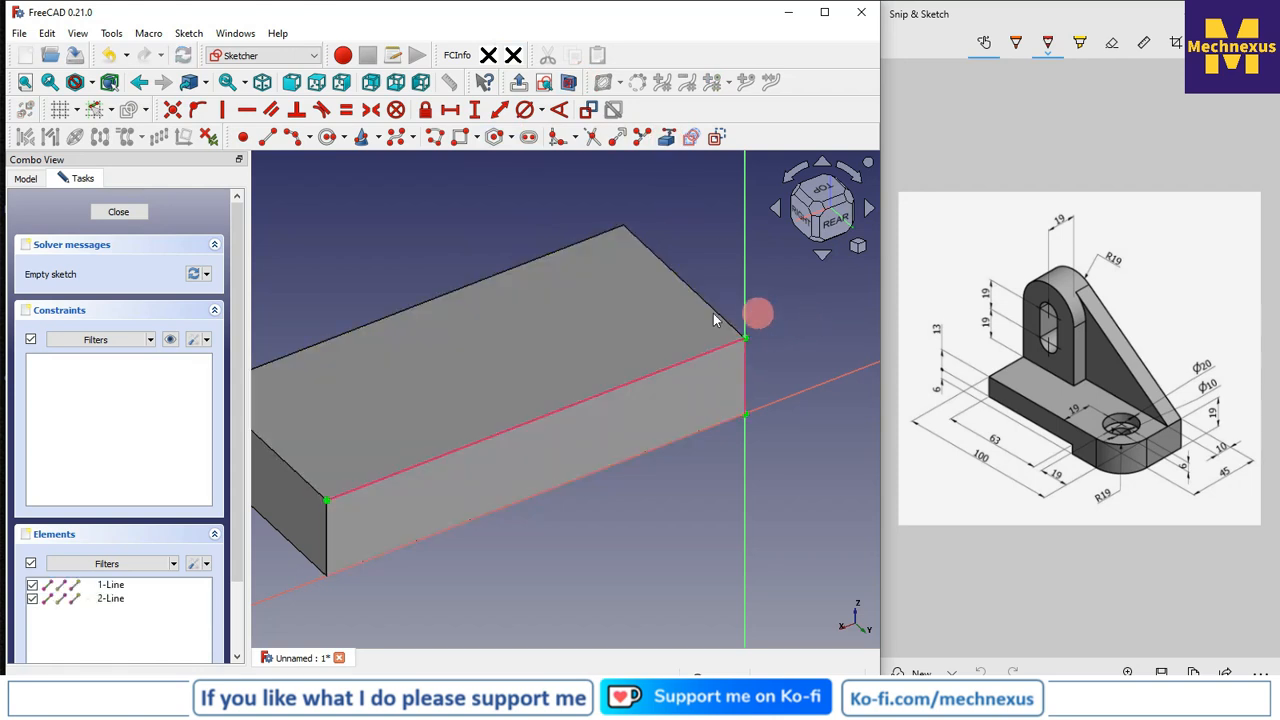
click(838, 228)
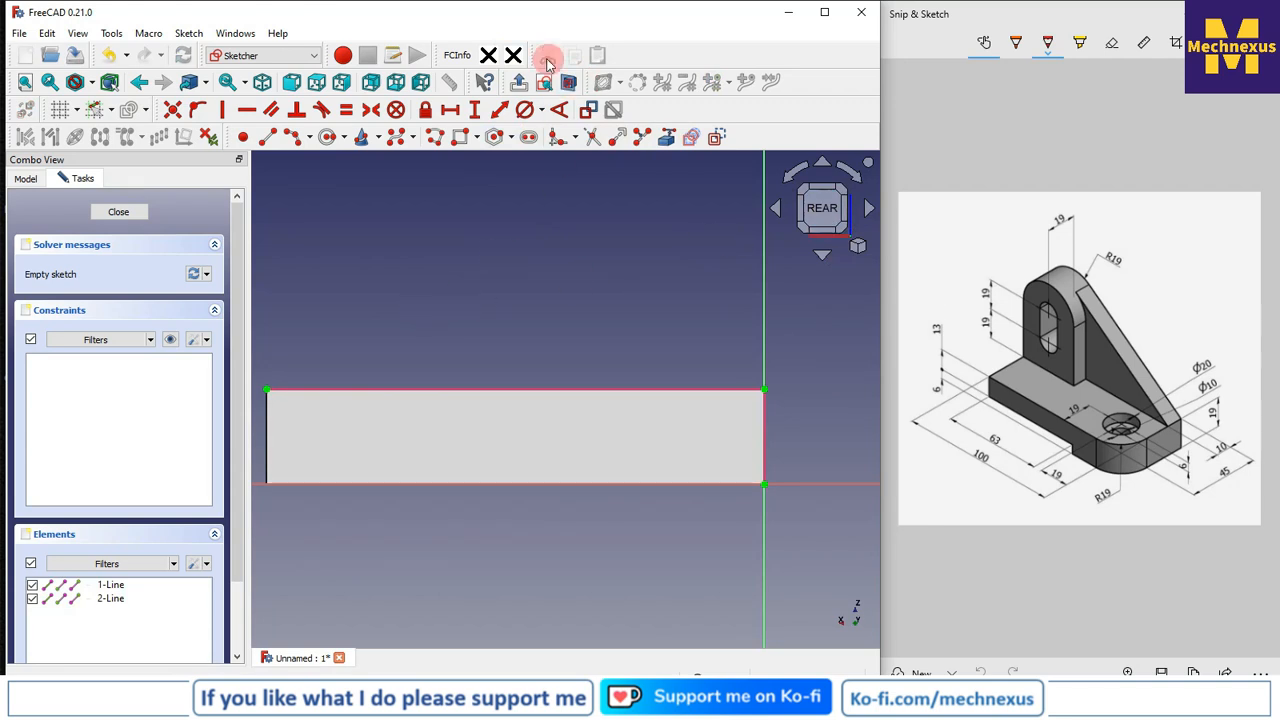
Draw a rectangle about 34 by 33 mm on the block's upper edge from the corner on the vertical axis, and delete its upper side.
click(459, 137)
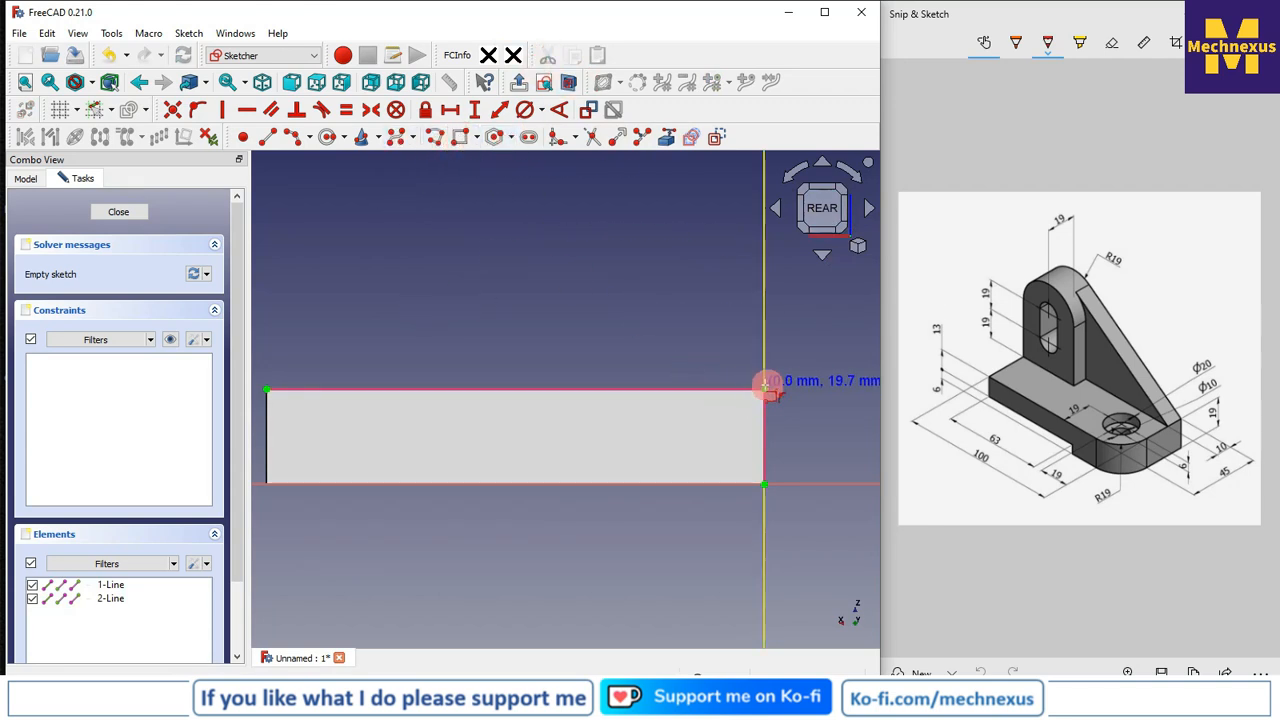
click(763, 390)
click(593, 222)
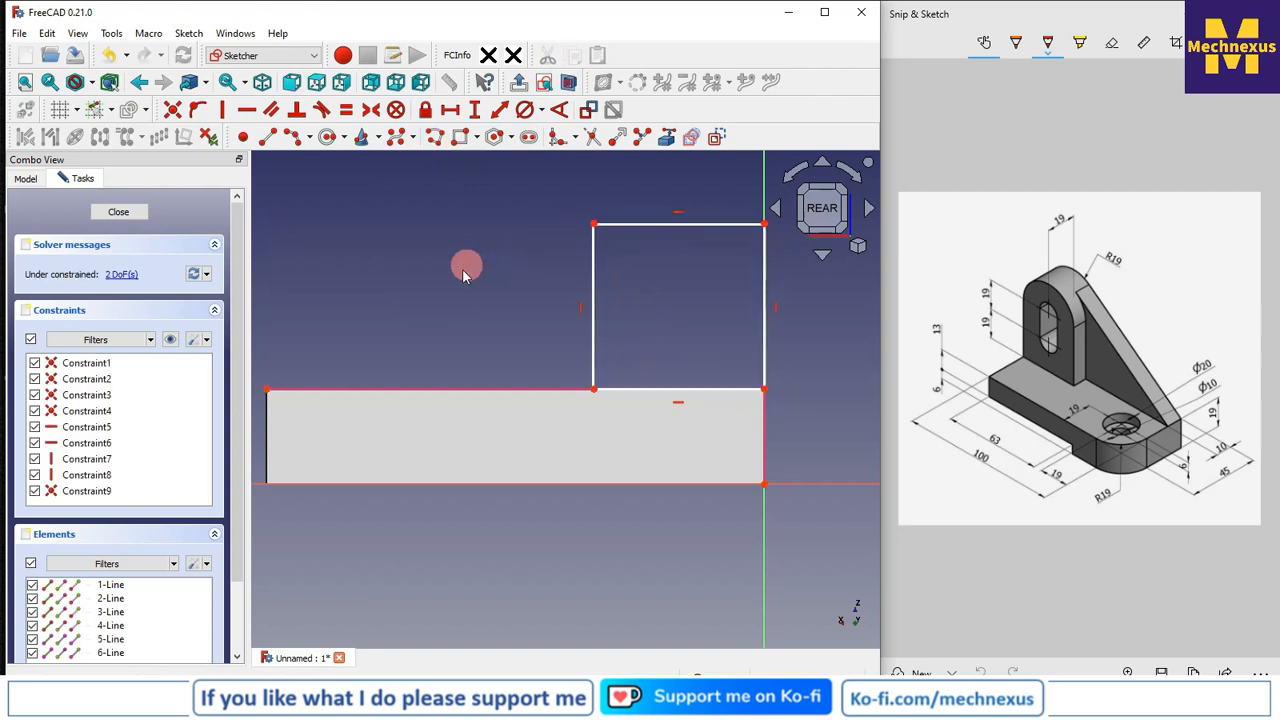
click(726, 226)
key(Delete)
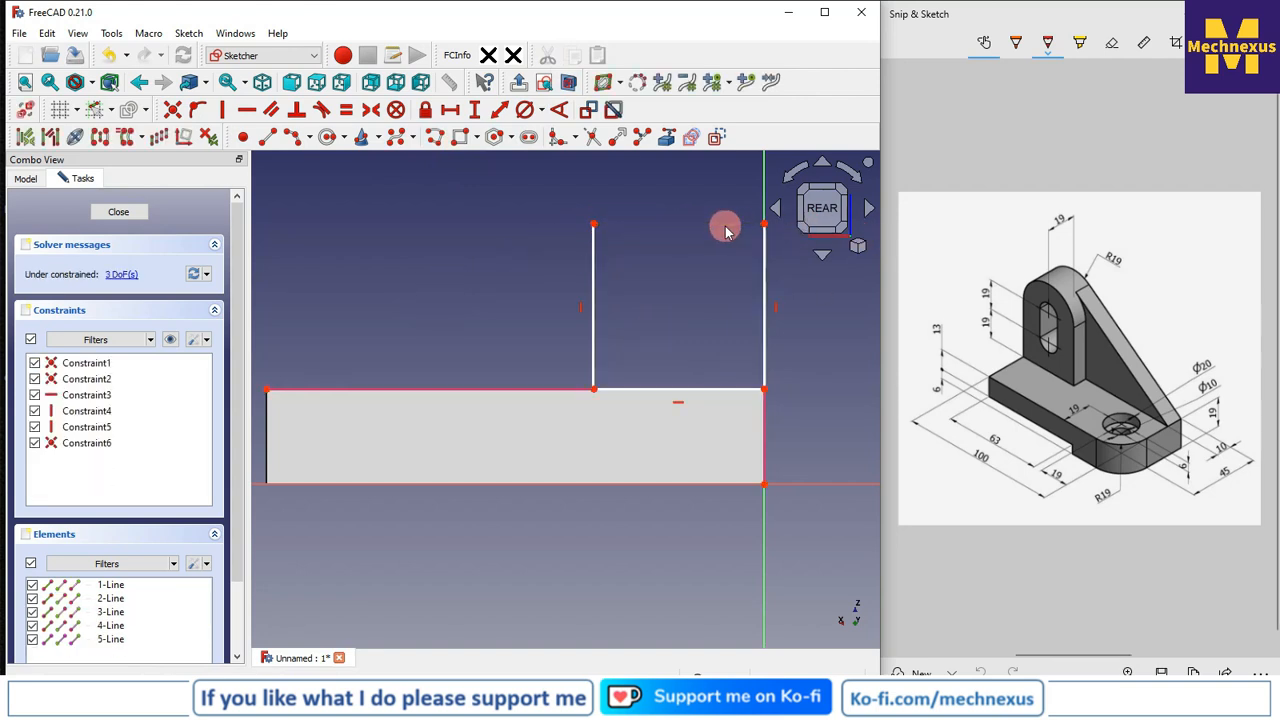
Close the open profile with an outward-bulging arc between the upper endpoints of the two vertical lines.
click(292, 139)
click(594, 221)
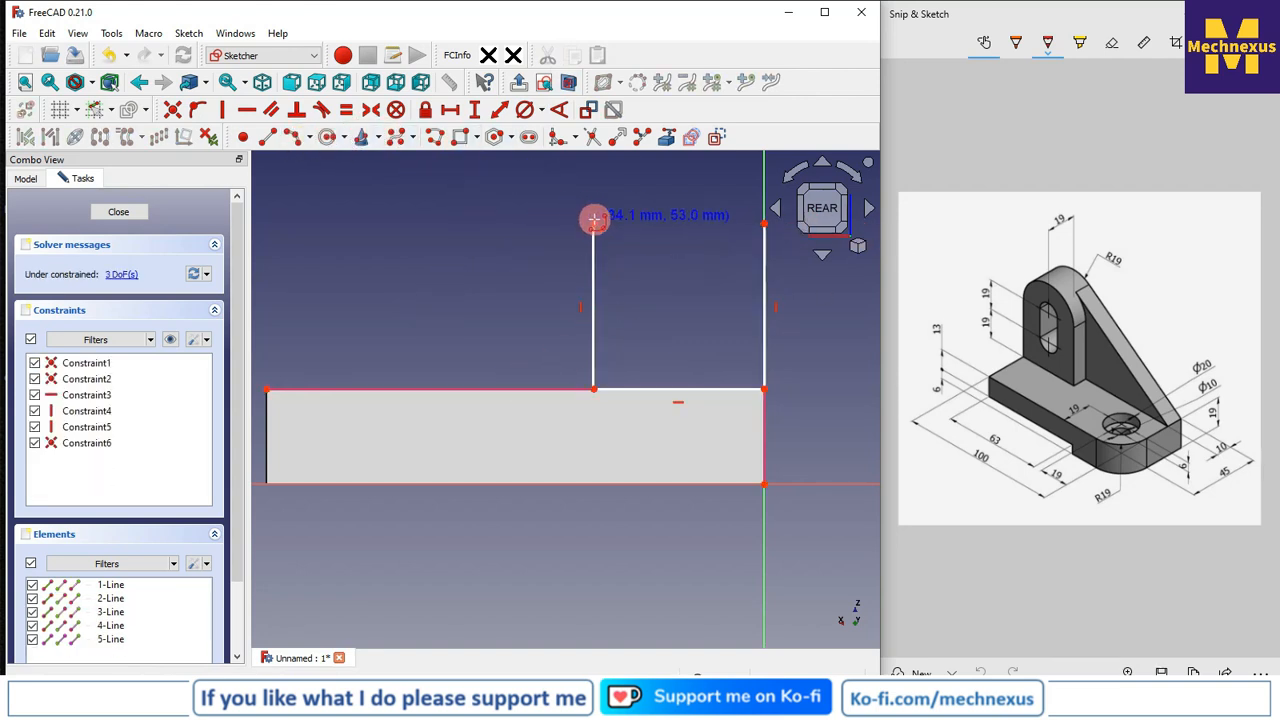
click(764, 222)
click(720, 170)
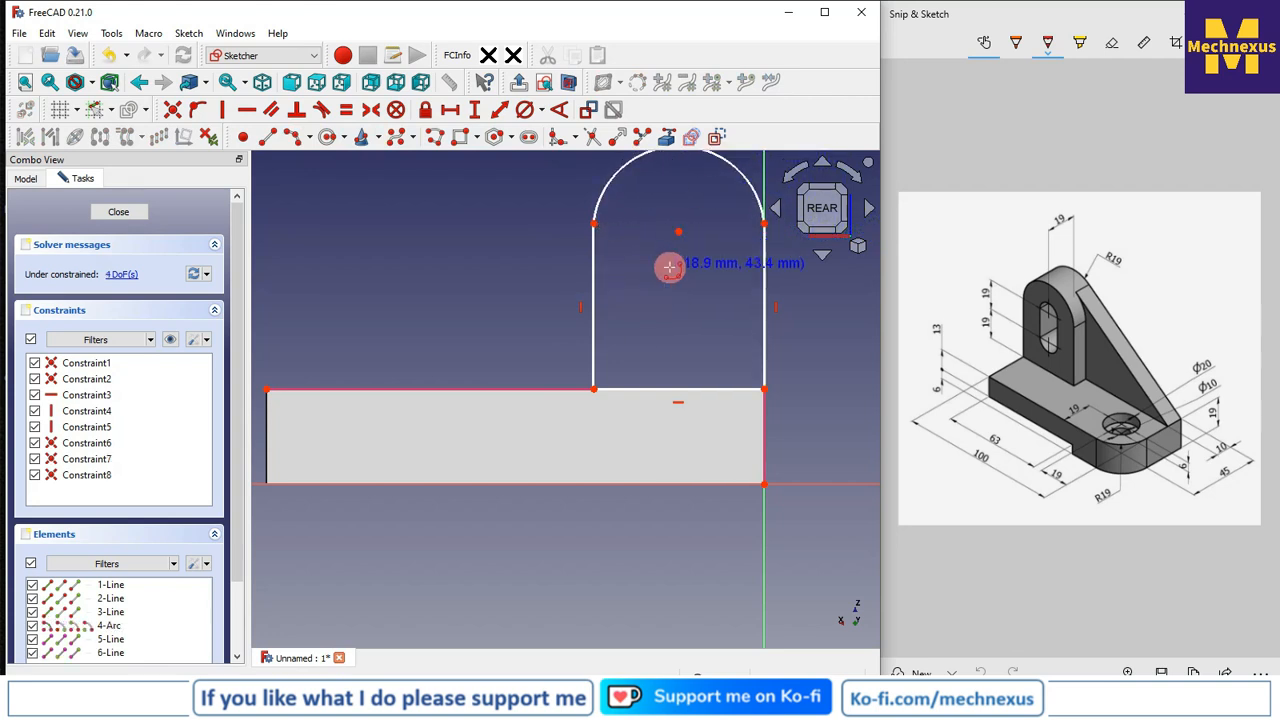
Constrain the arc tangent to both vertical lines of the upright profile.
scroll(668, 268, down, 1)
scroll(563, 300, down, 1)
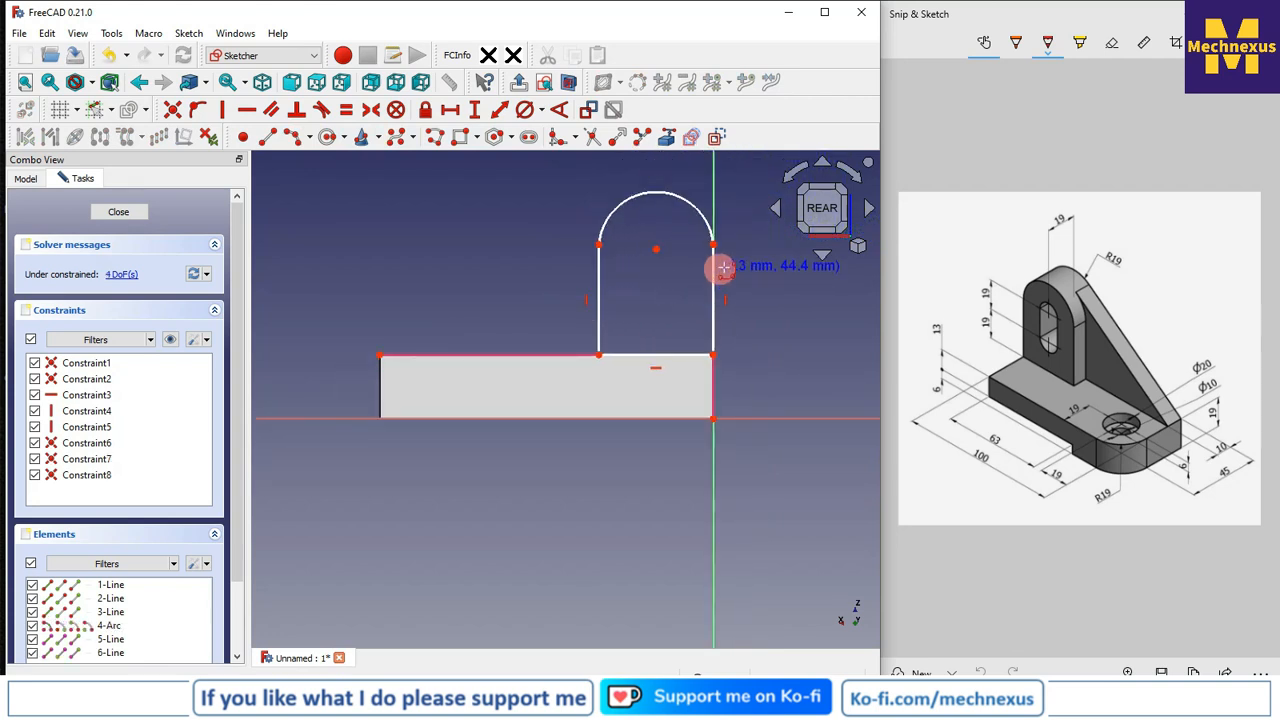
scroll(600, 240, up, 2)
click(593, 237)
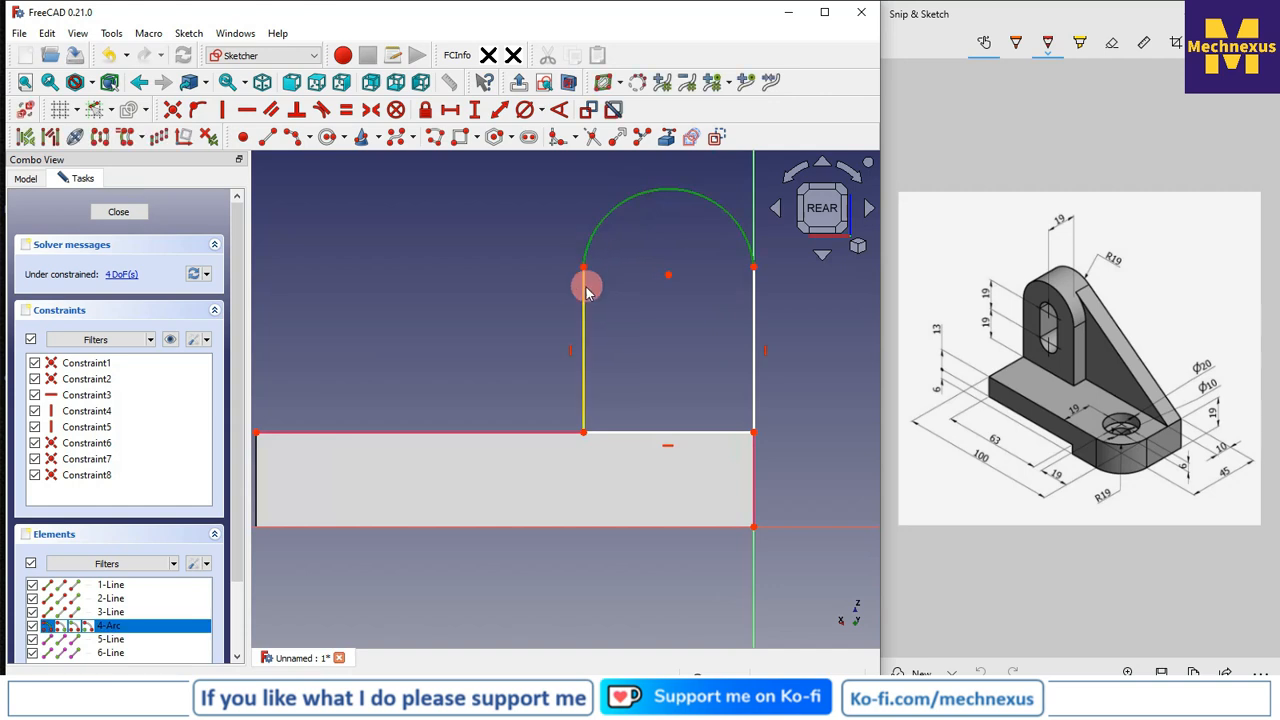
click(584, 292)
click(330, 112)
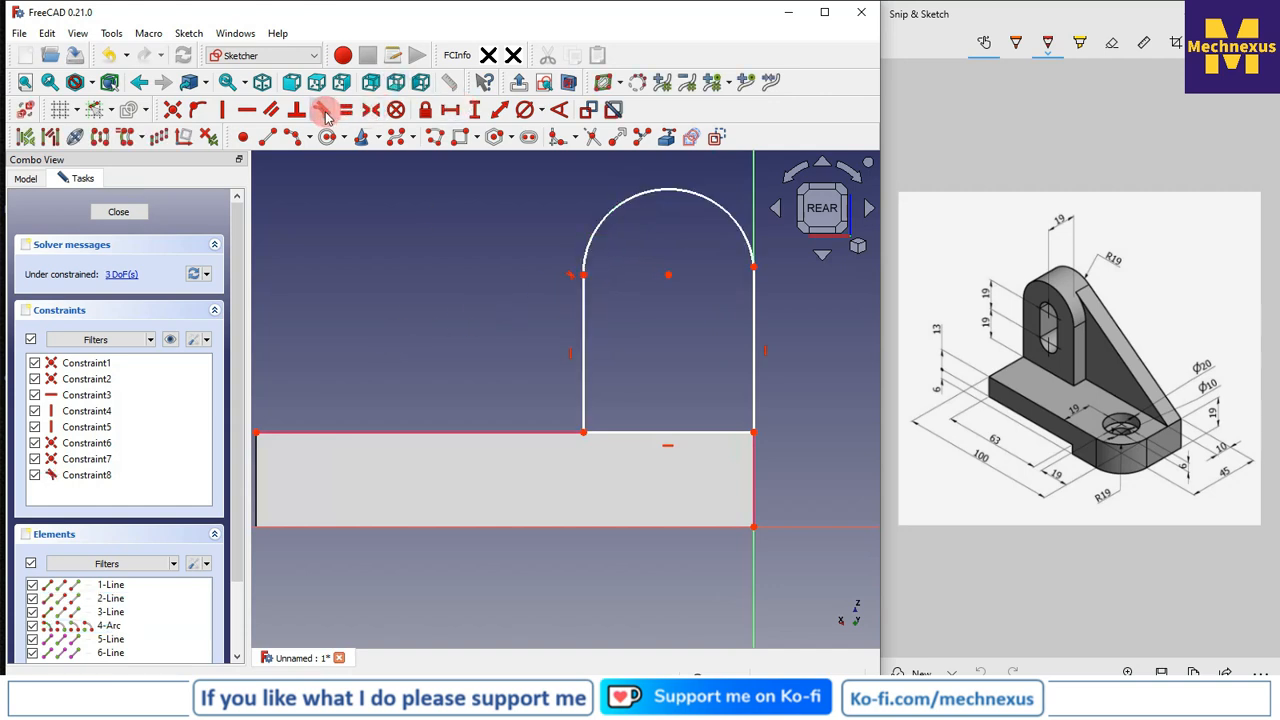
click(753, 285)
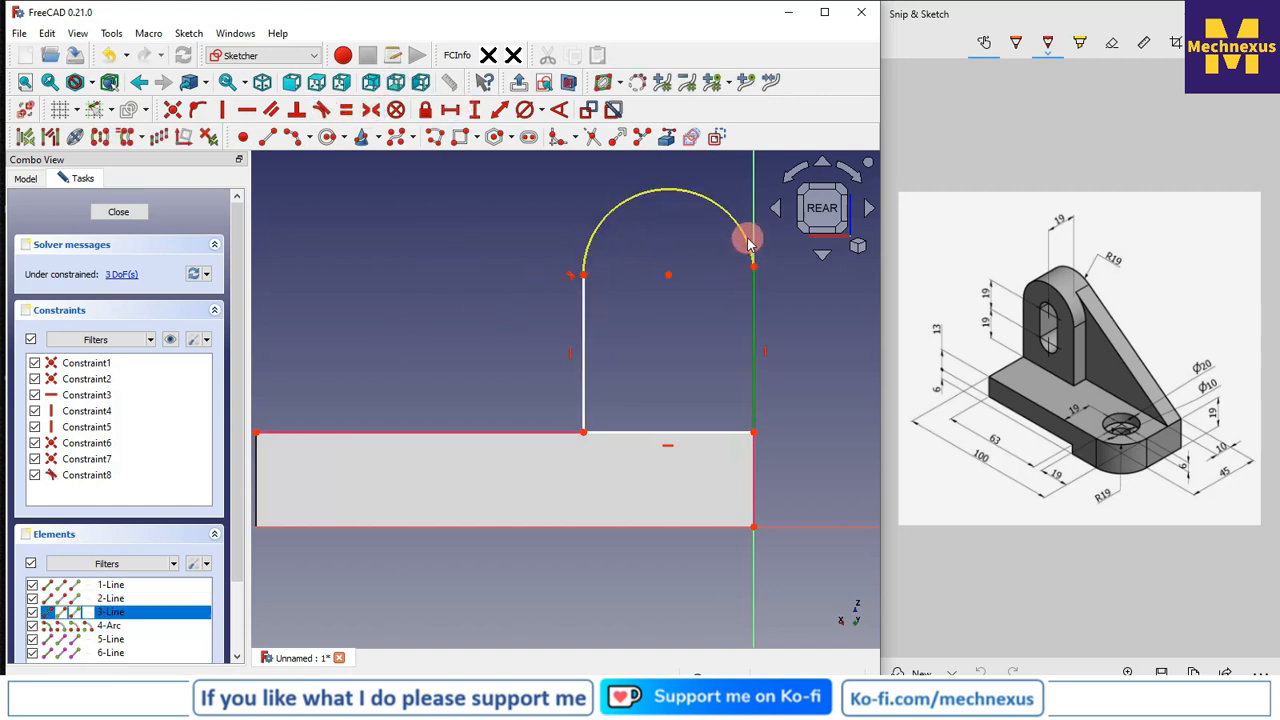
click(748, 240)
click(320, 109)
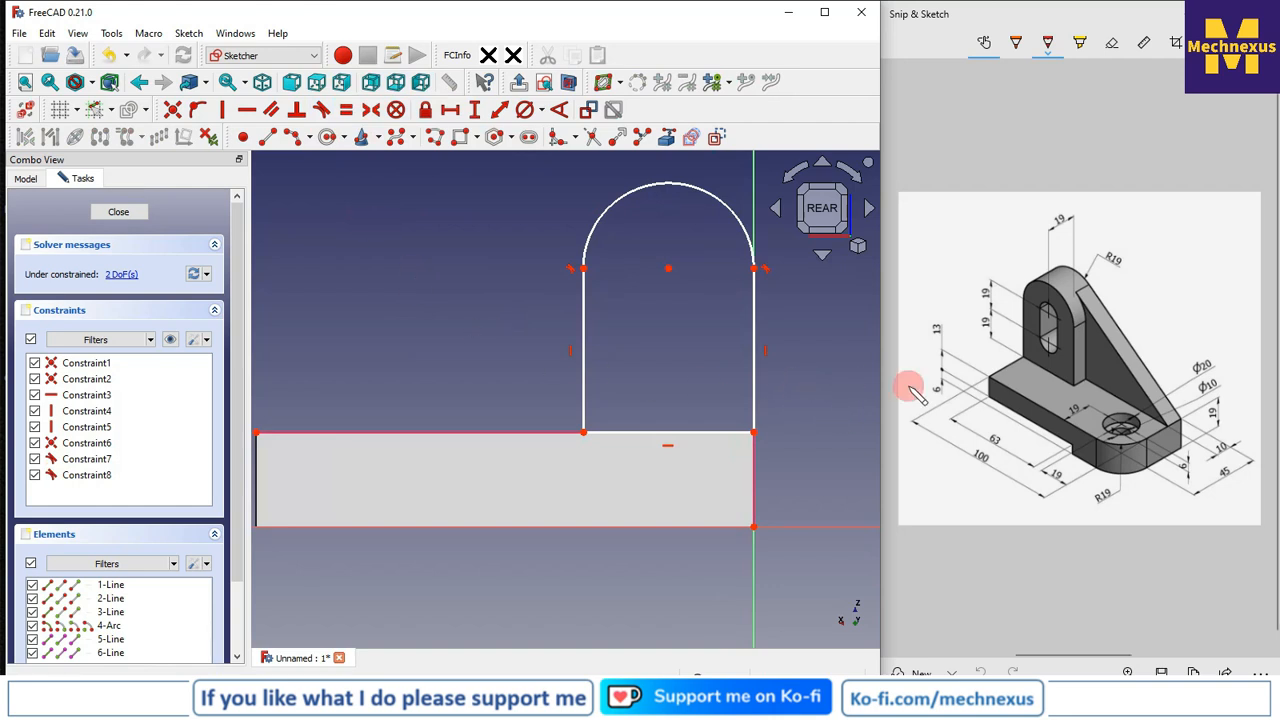
Constrain the arc's radius to 19 mm.
click(703, 192)
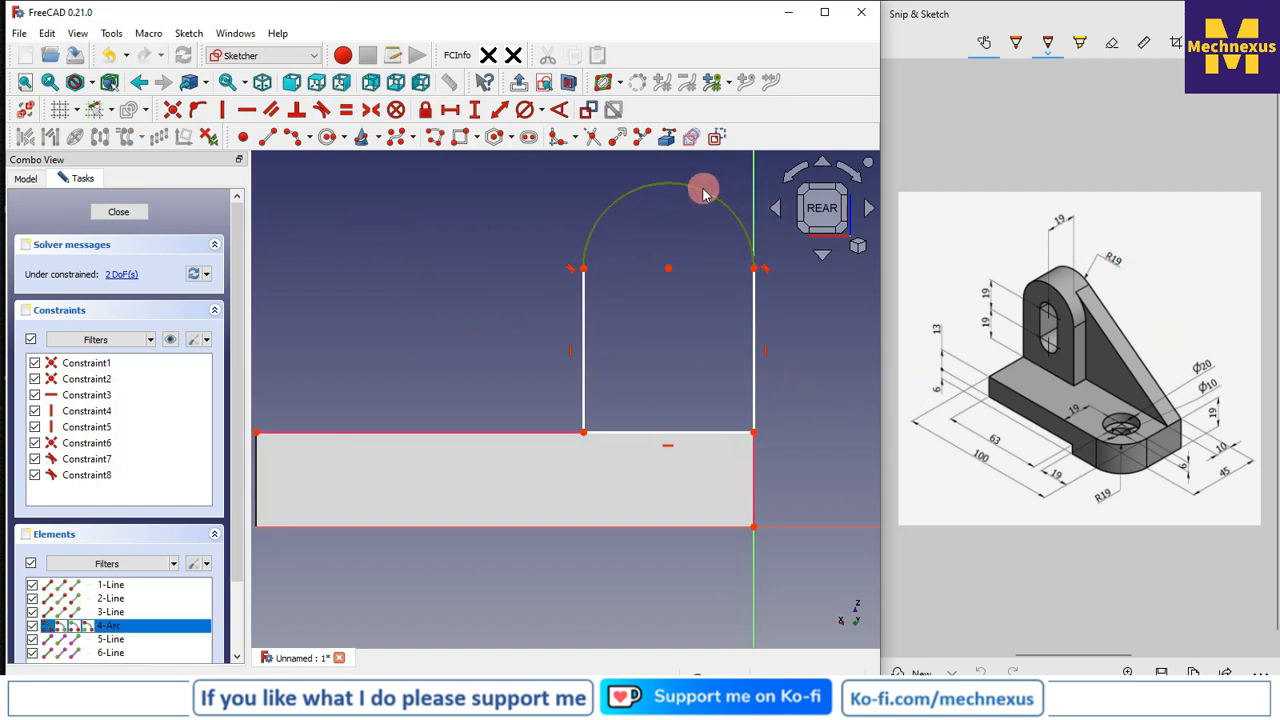
click(541, 110)
click(575, 134)
text(1)
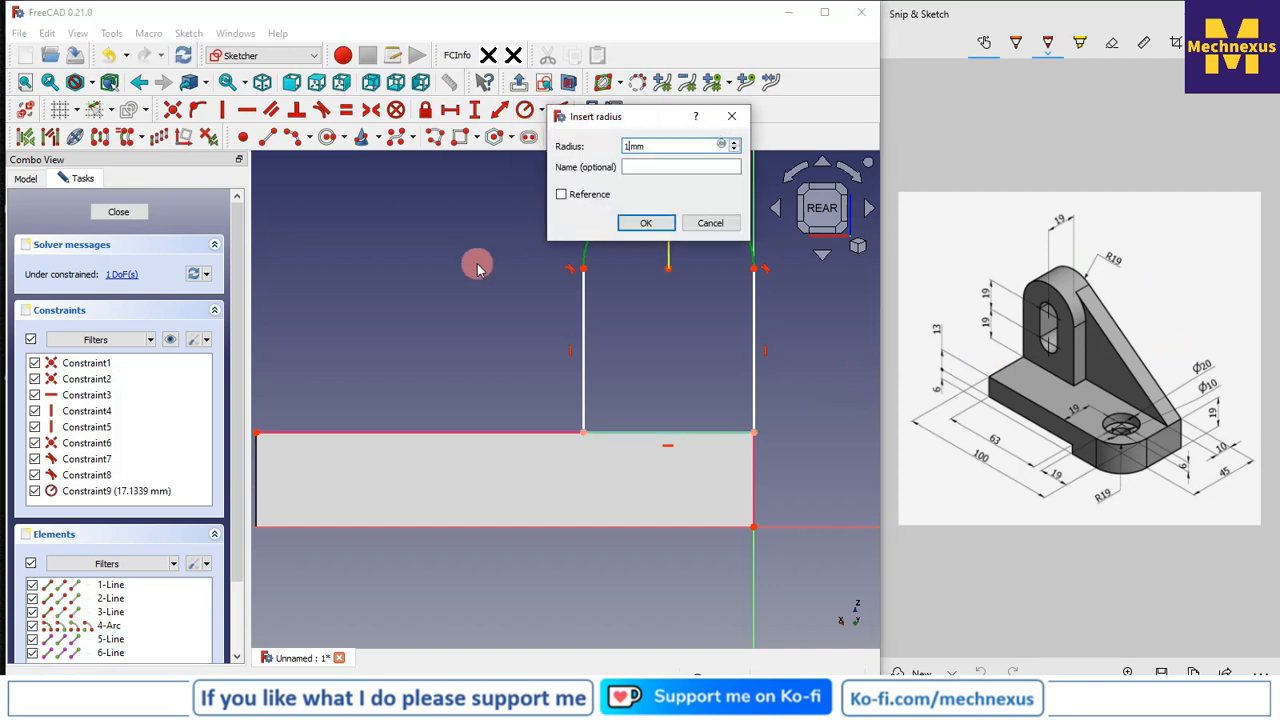
text(9)
key(Return)
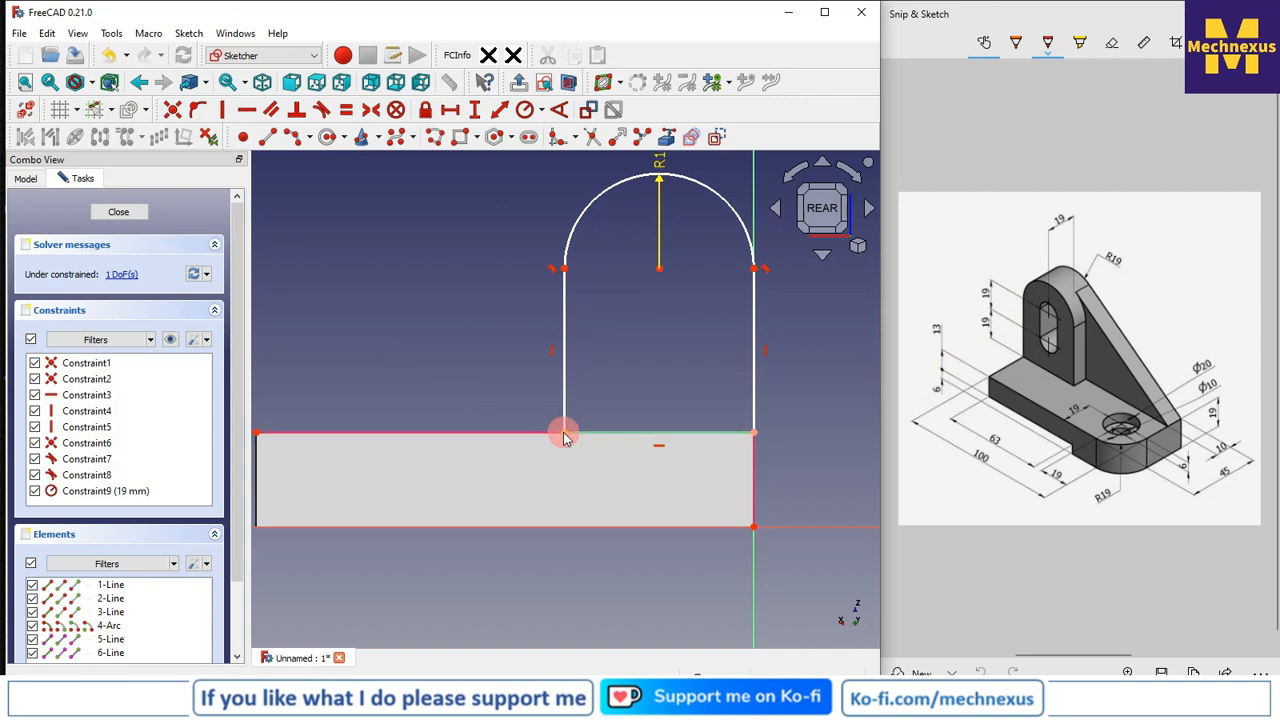
Constrain the vertical distance from the profile's base corner to the arc centre to 38 mm and close the sketch.
click(659, 270)
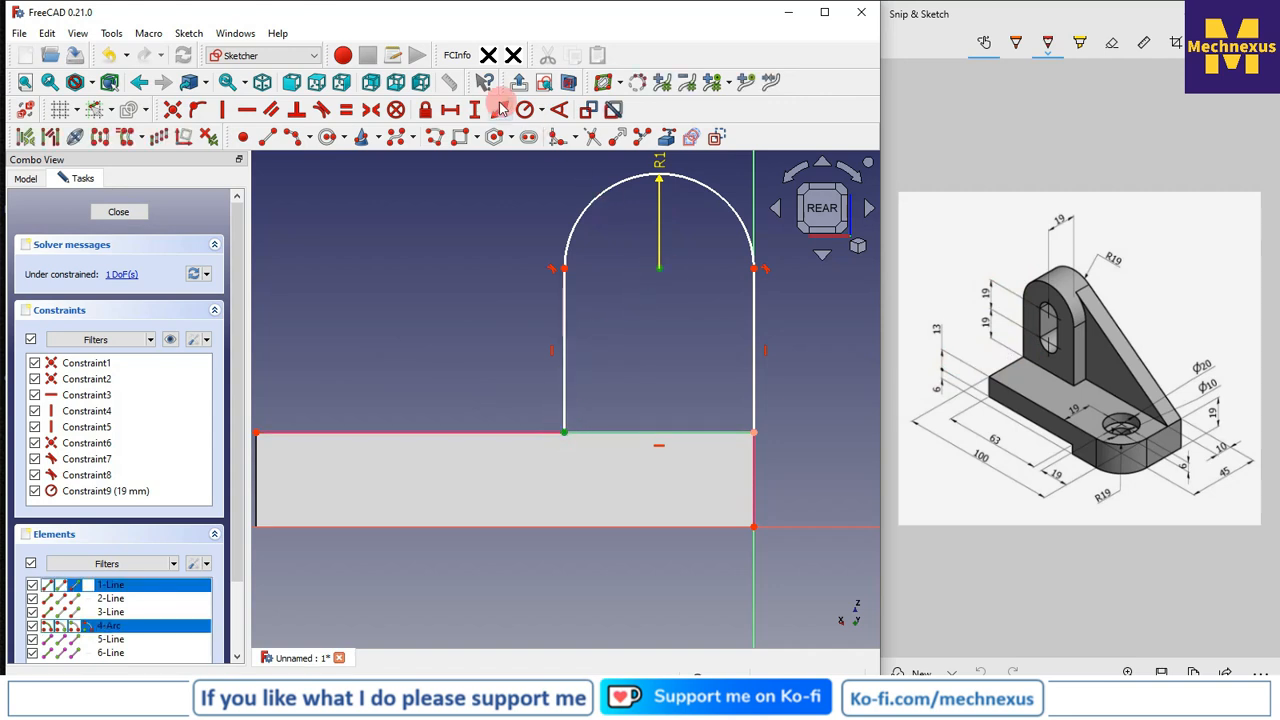
click(475, 112)
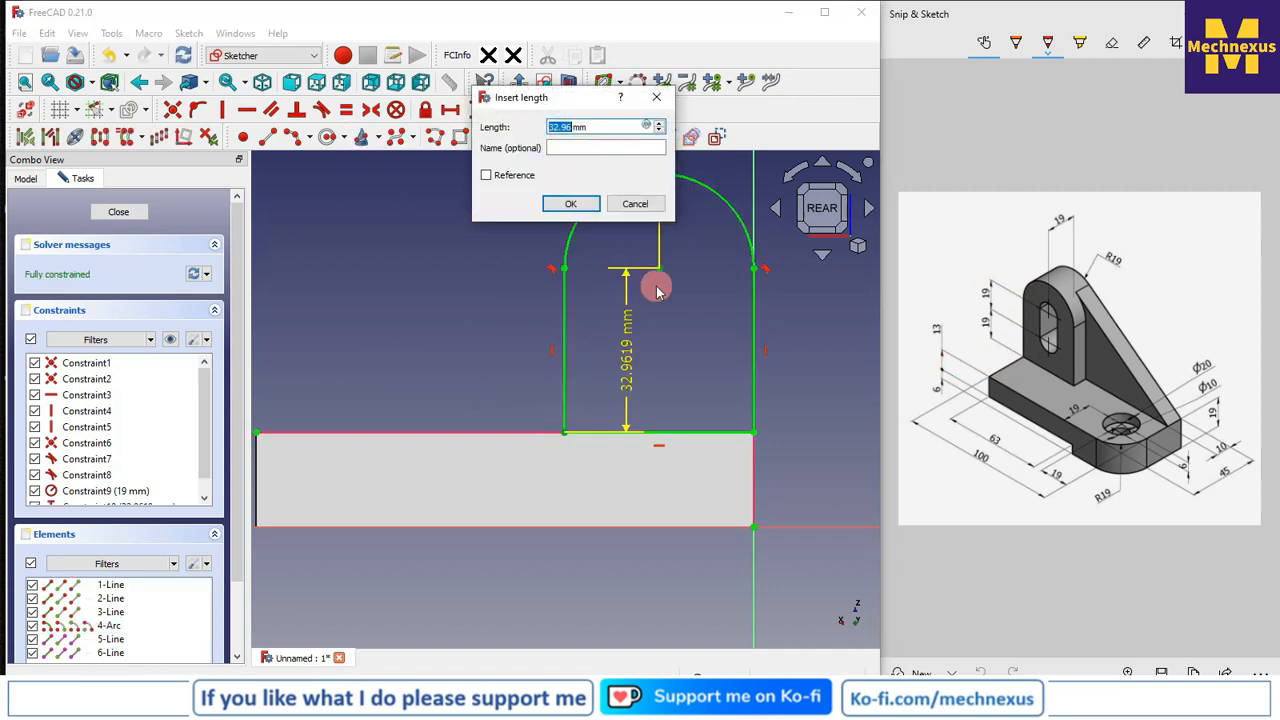
key(Return)
scroll(586, 343, down, 2)
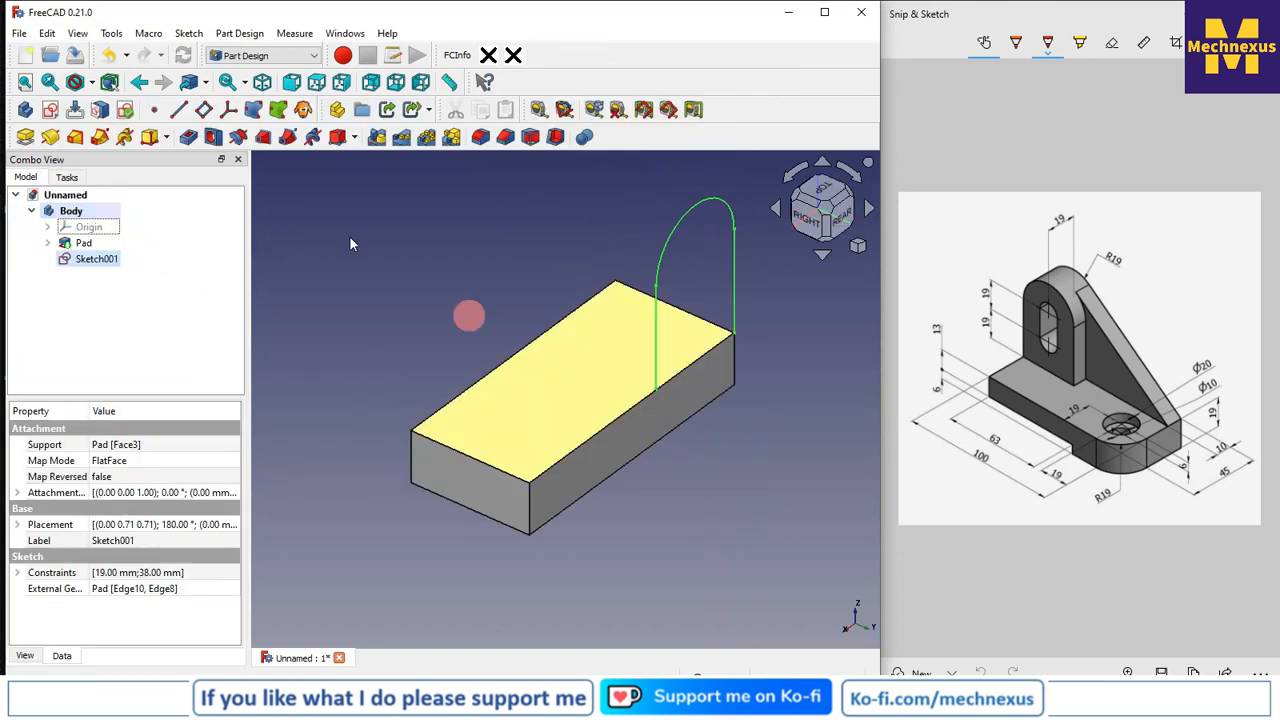
Pad the round-topped profile 19 mm in the reversed direction, over the base block.
click(28, 140)
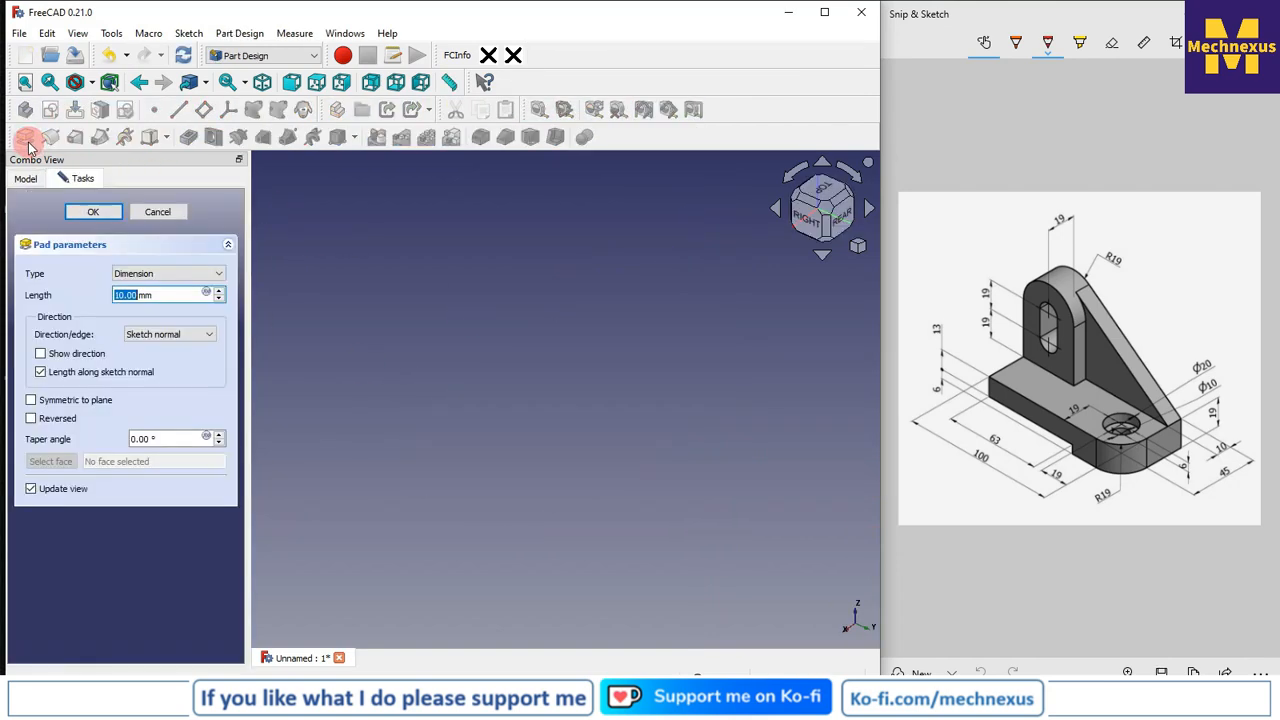
click(31, 419)
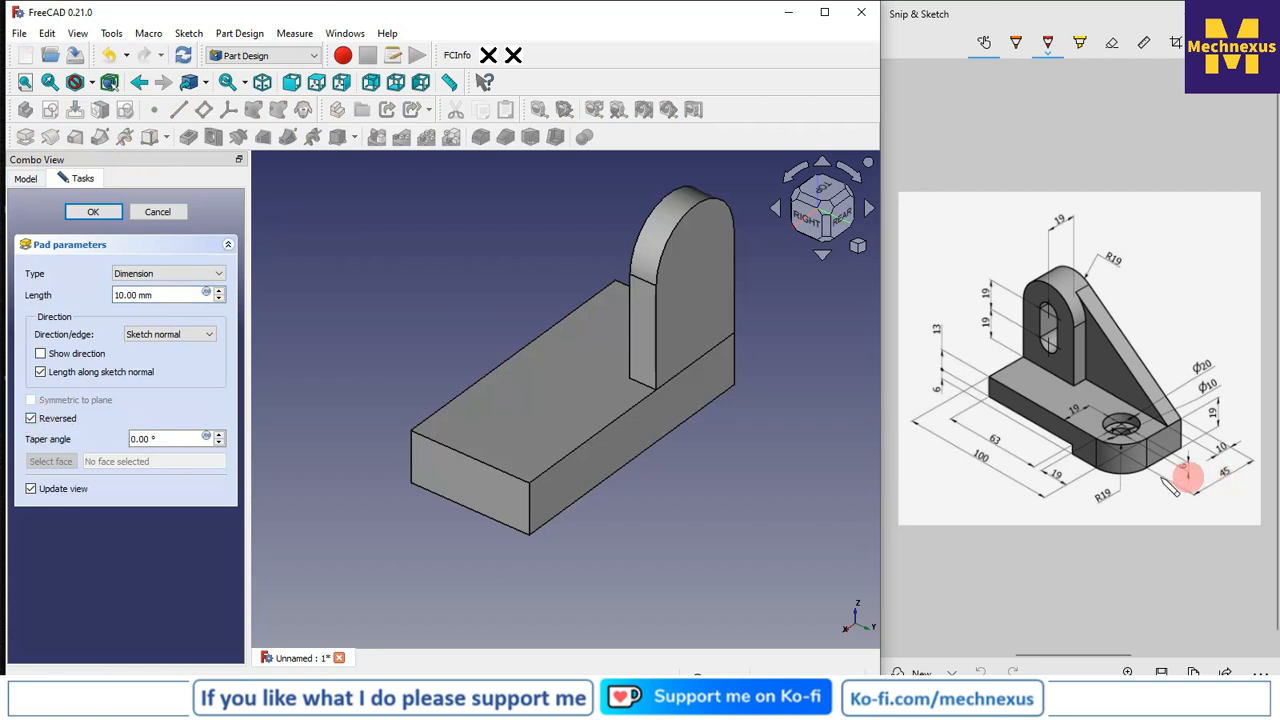
triple_click(178, 294)
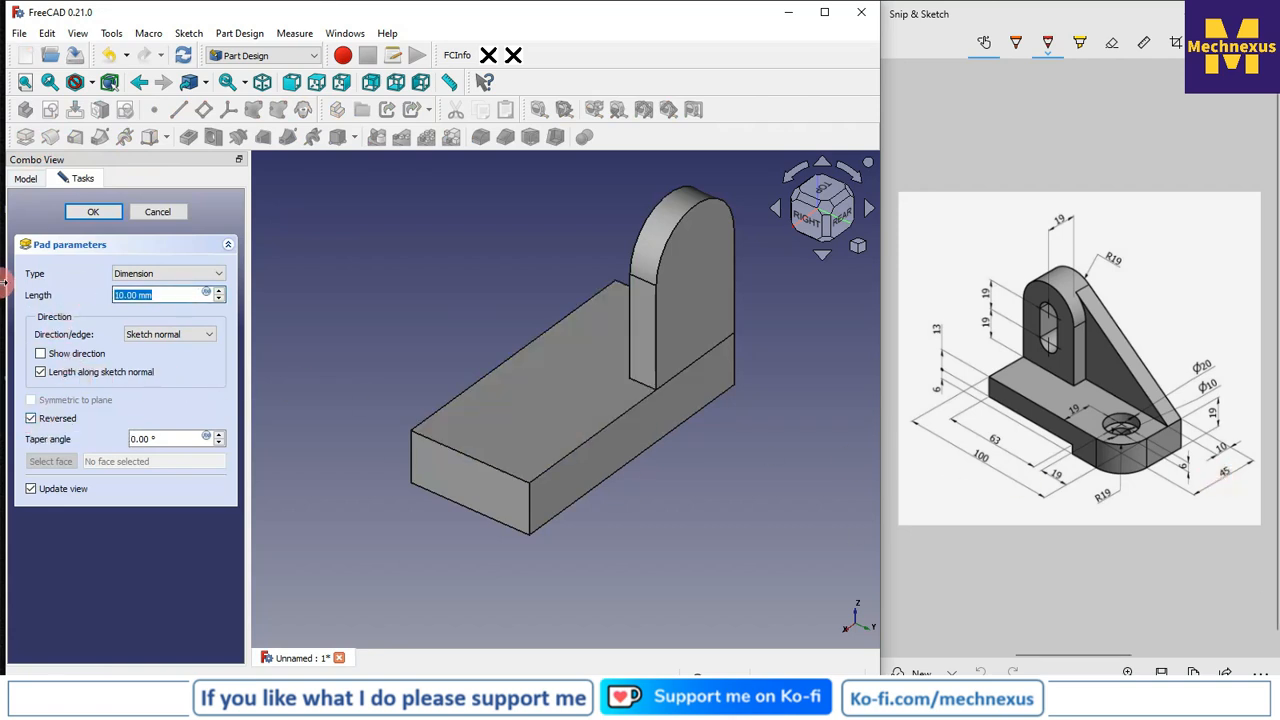
text(19)
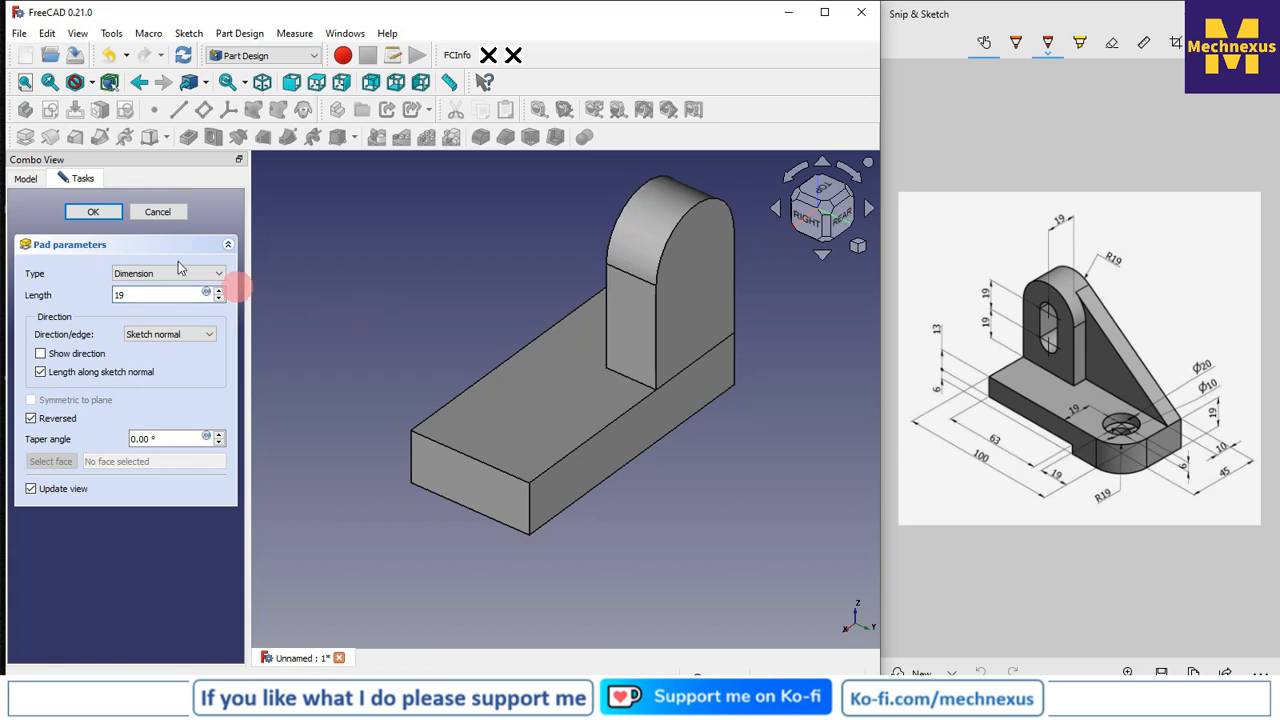
click(92, 215)
click(326, 246)
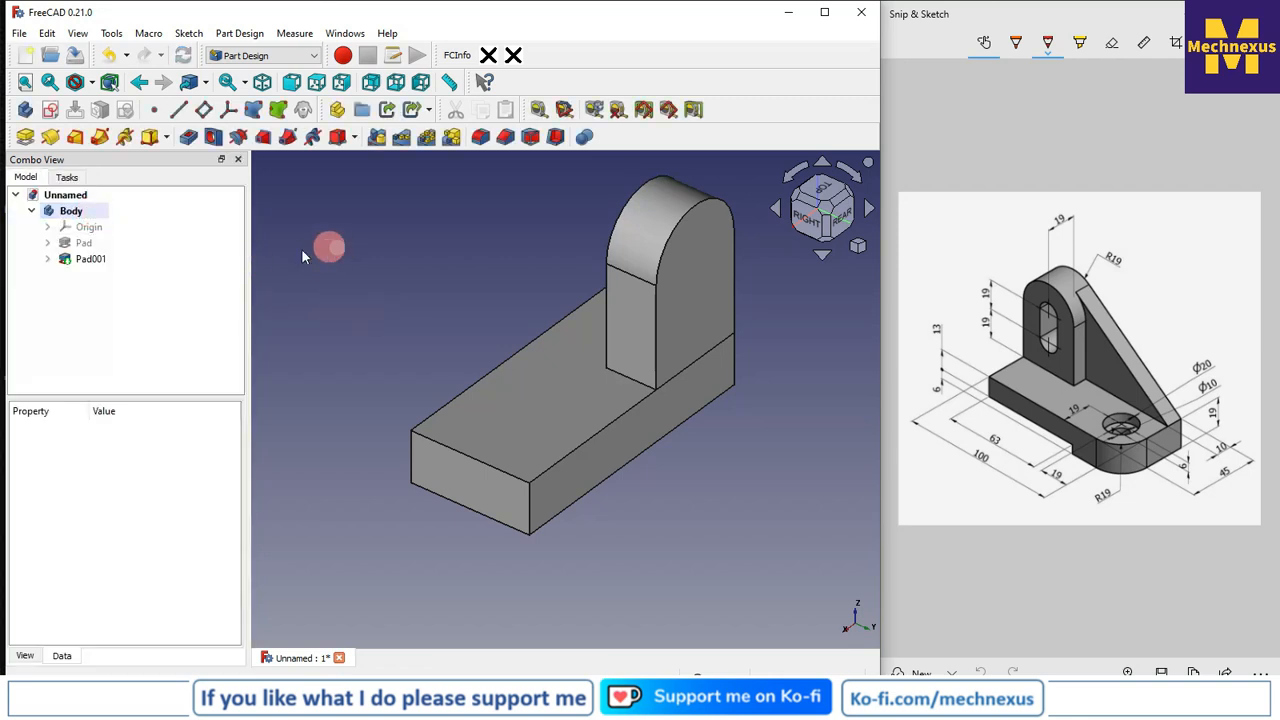
Set the Refine property of the upright's pad to true.
click(86, 258)
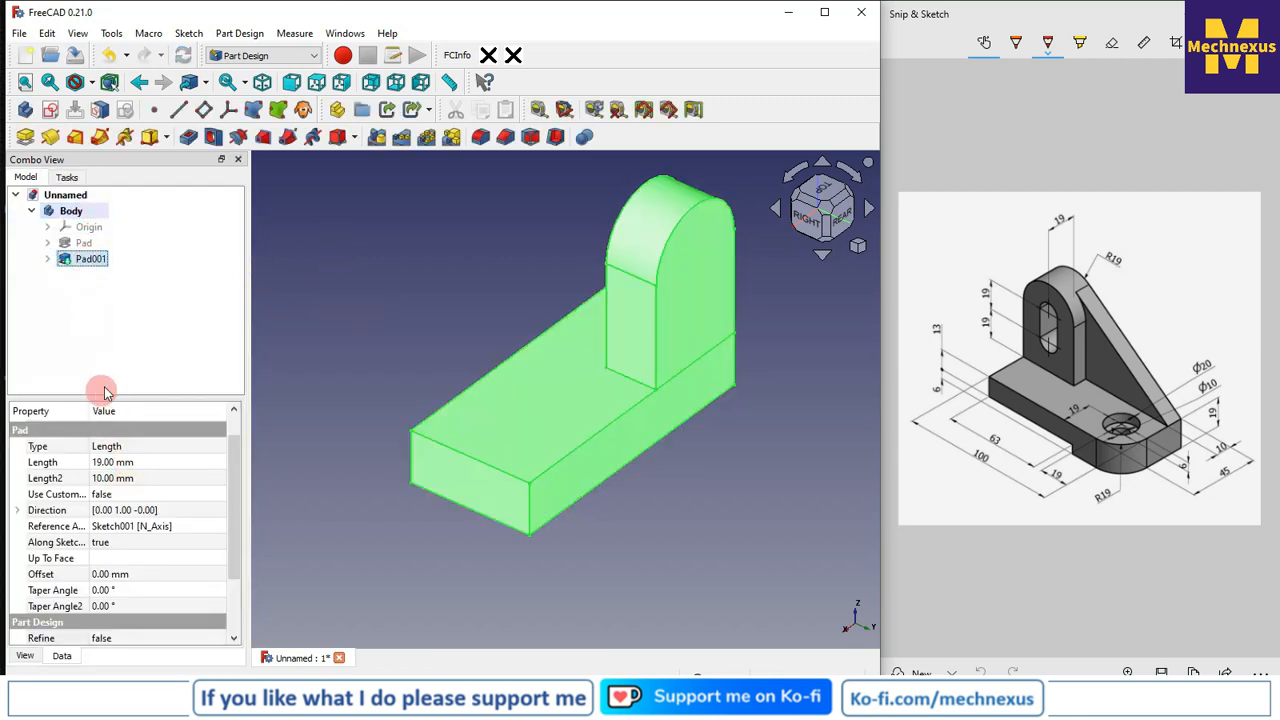
scroll(118, 560, down, 1)
click(124, 598)
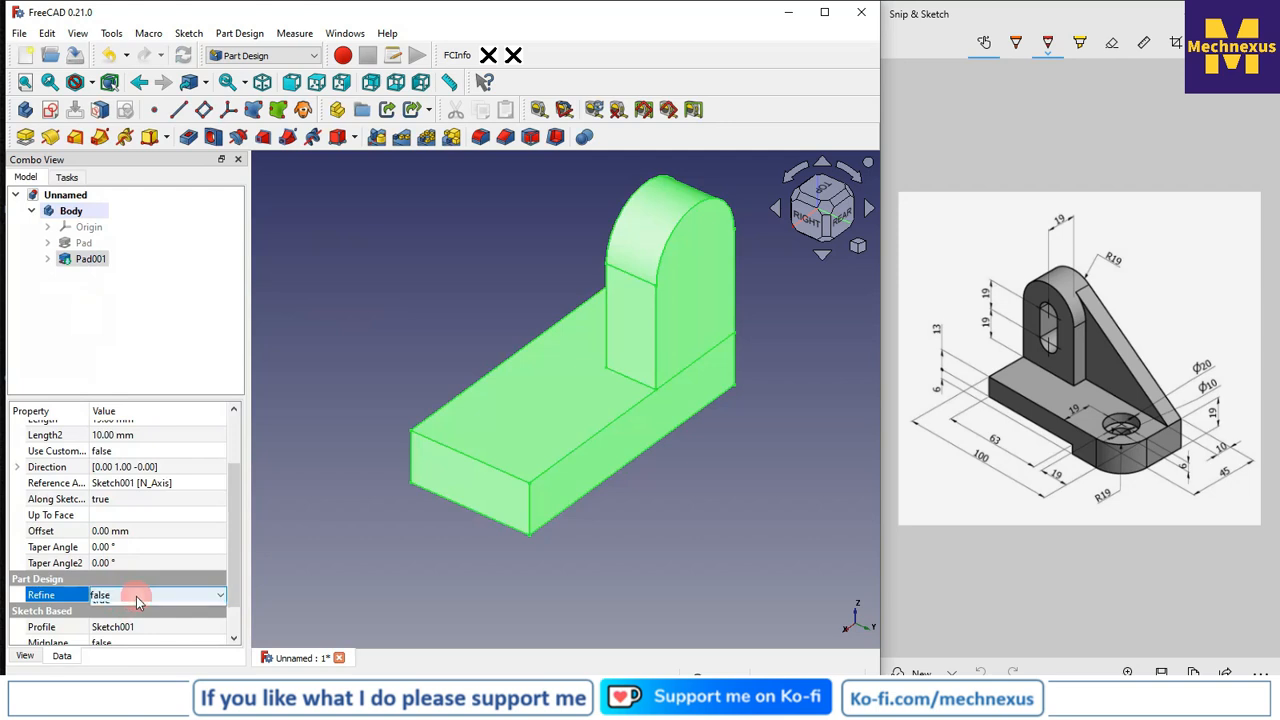
click(185, 610)
click(347, 598)
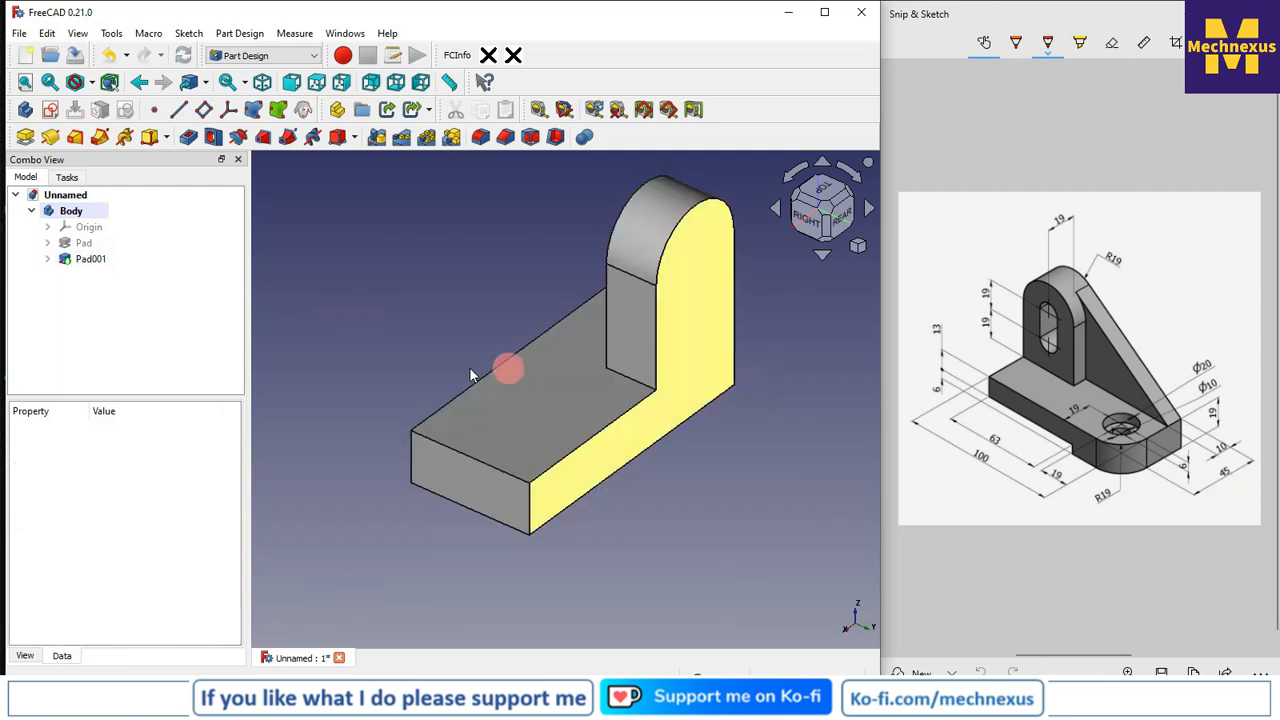
Start a new sketch on the bracket's L-shaped rear face.
middle_drag(430, 410, 574, 403)
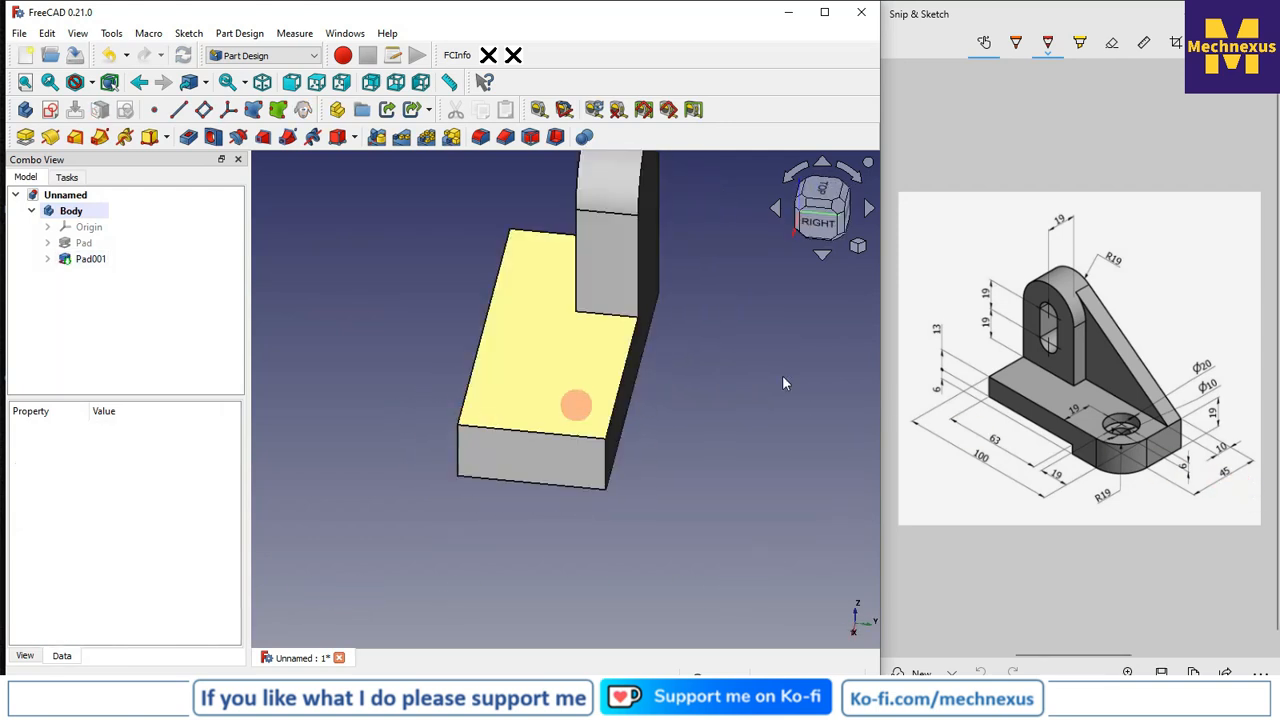
click(861, 253)
click(889, 295)
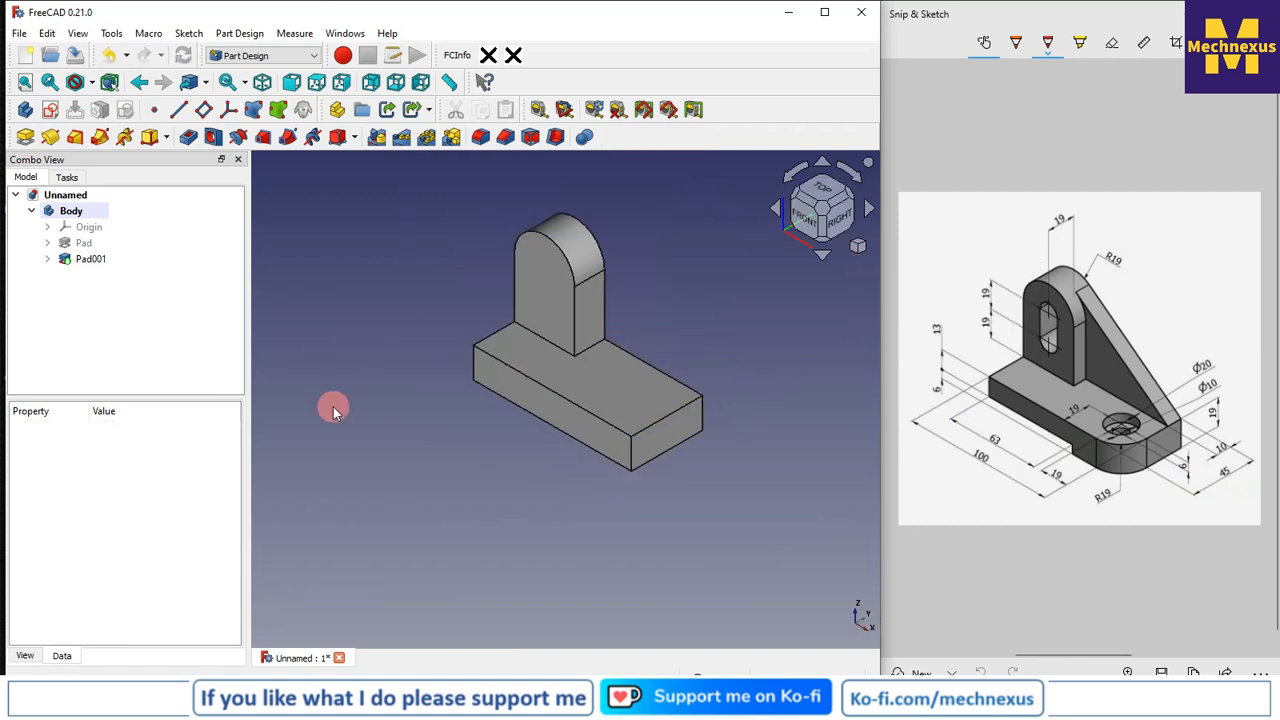
middle_drag(580, 403, 403, 374)
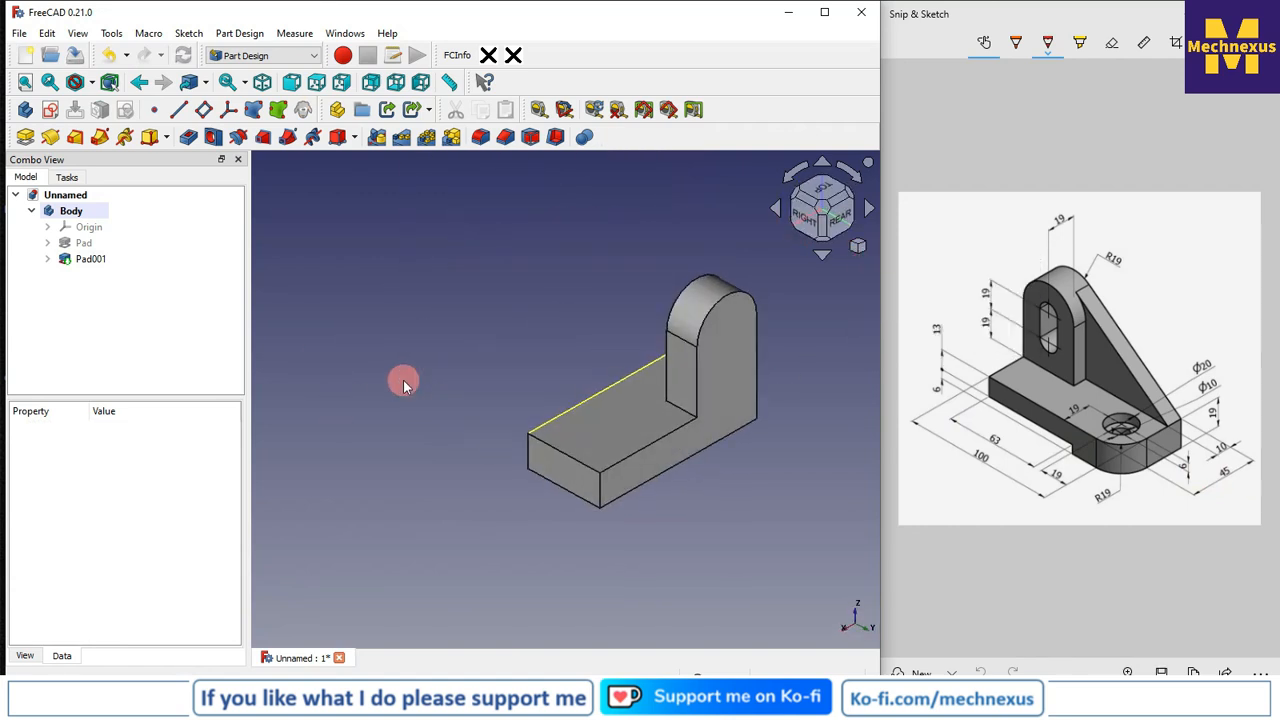
click(674, 449)
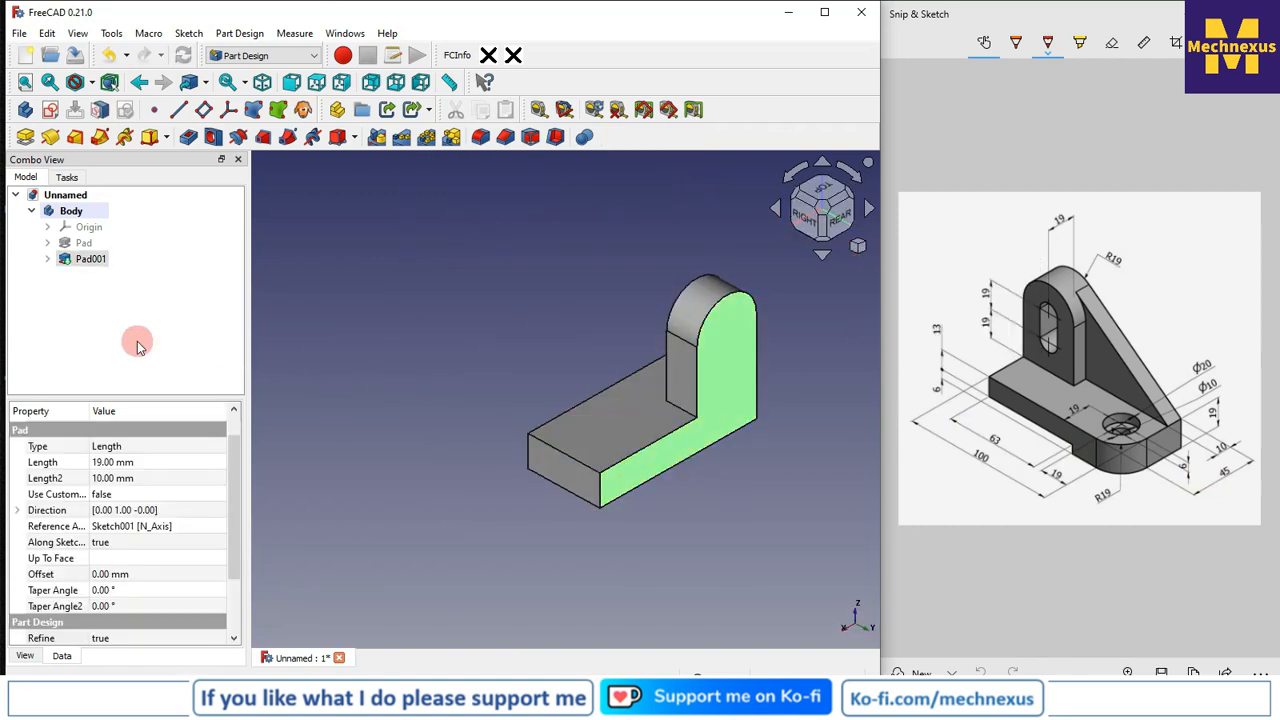
click(51, 110)
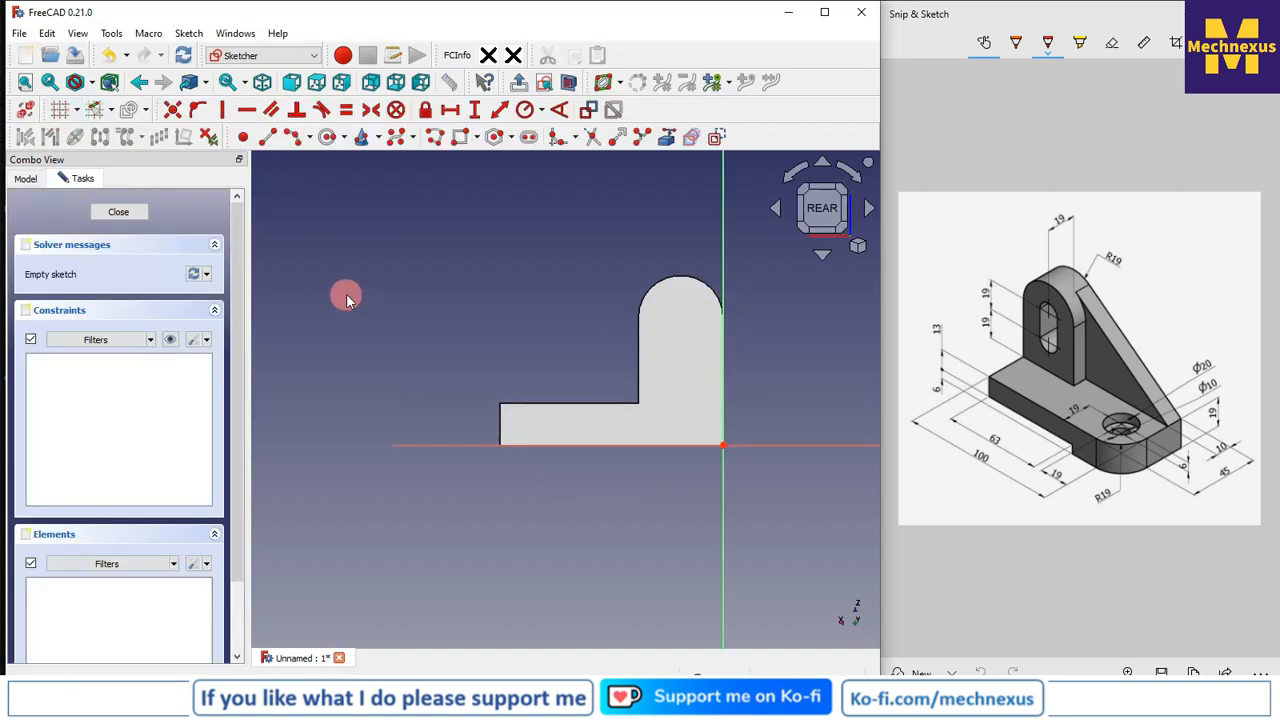
Import the upright's vertical edge, the base's top edge and the upright's rounded edge as external geometry.
click(665, 143)
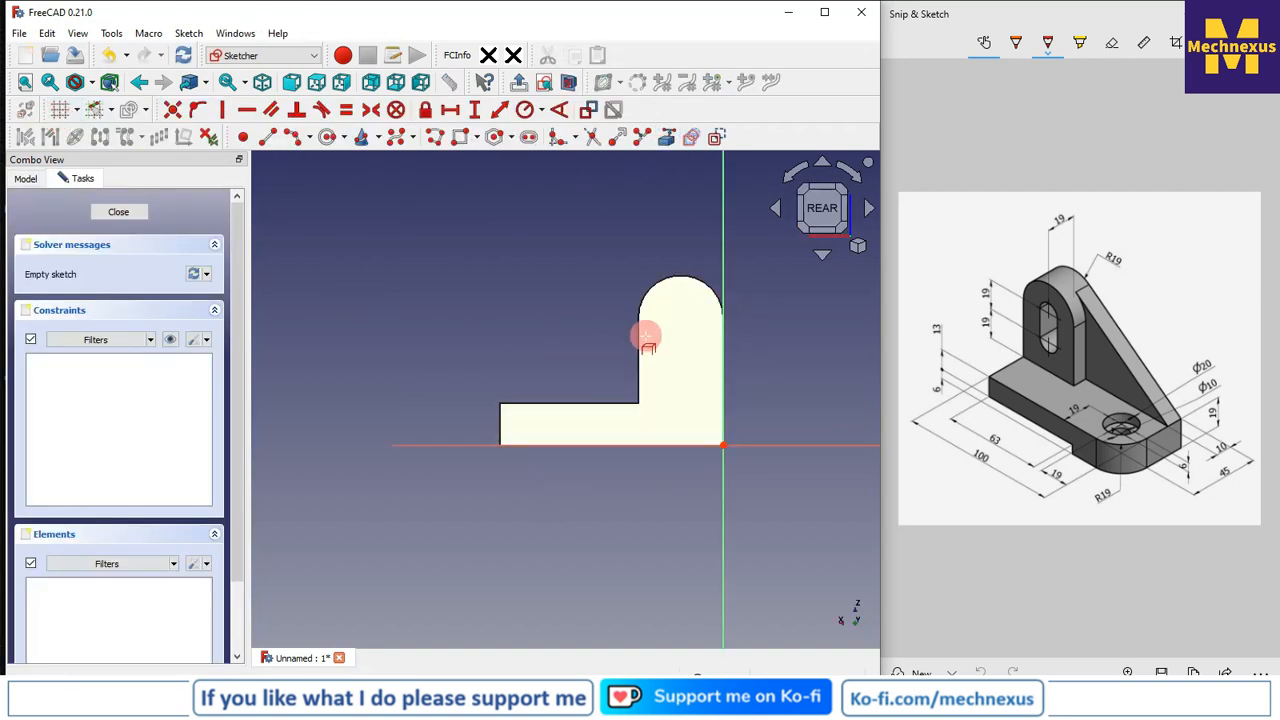
click(638, 340)
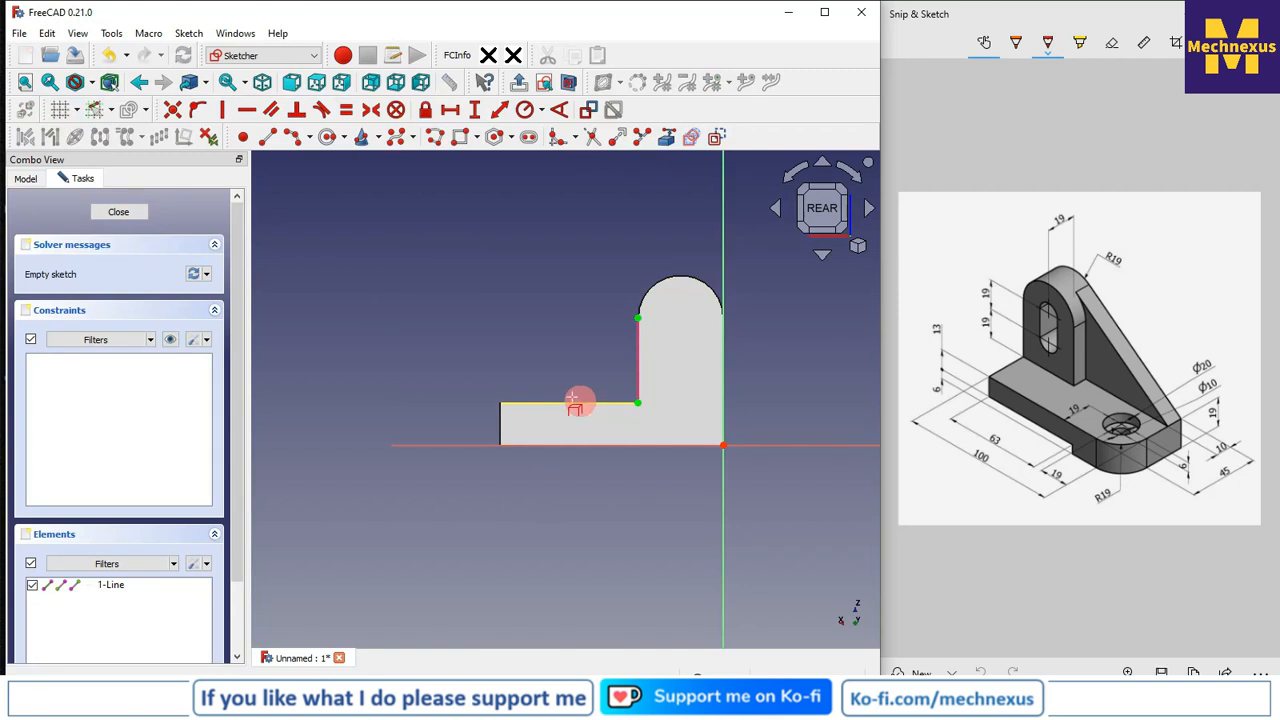
click(573, 403)
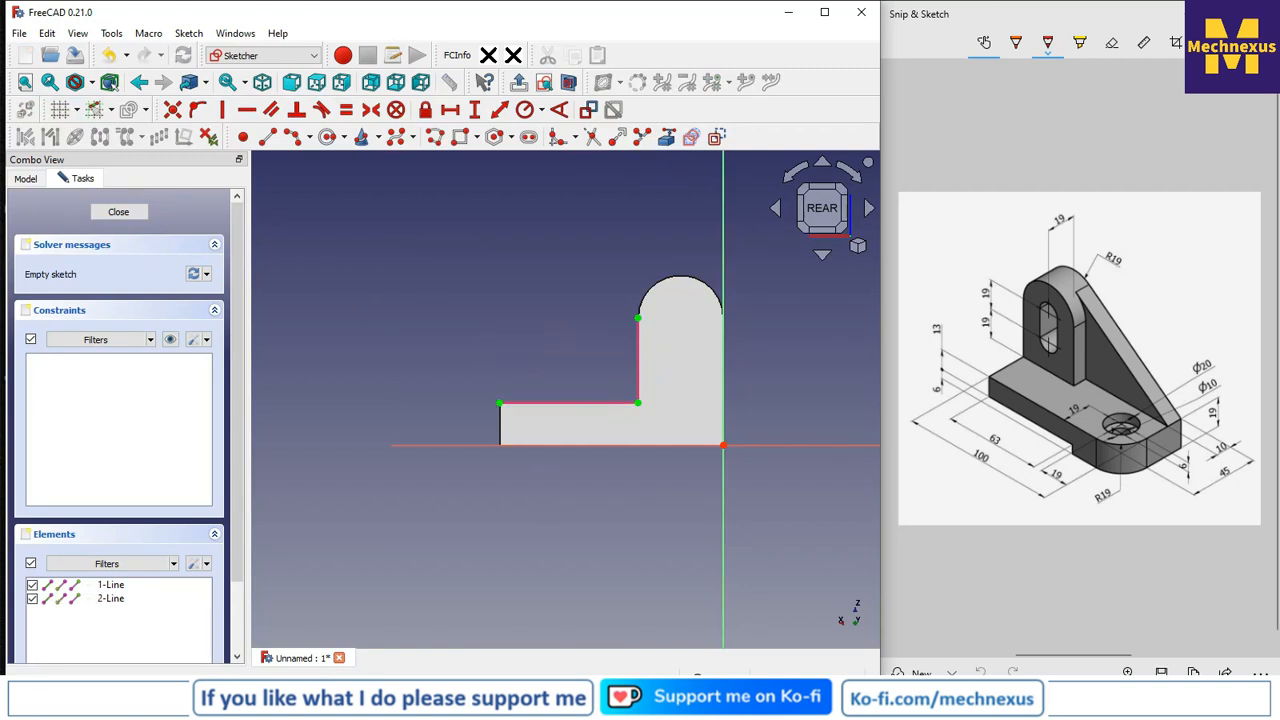
scroll(638, 300, up, 3)
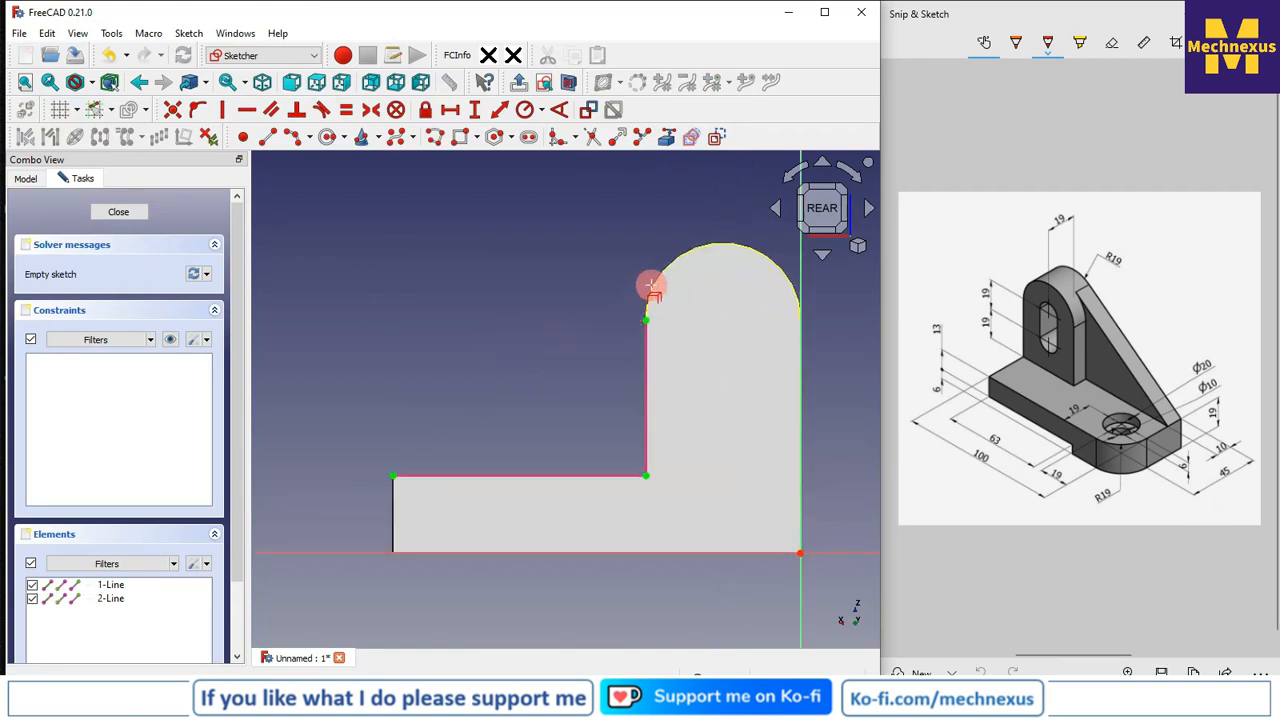
click(650, 290)
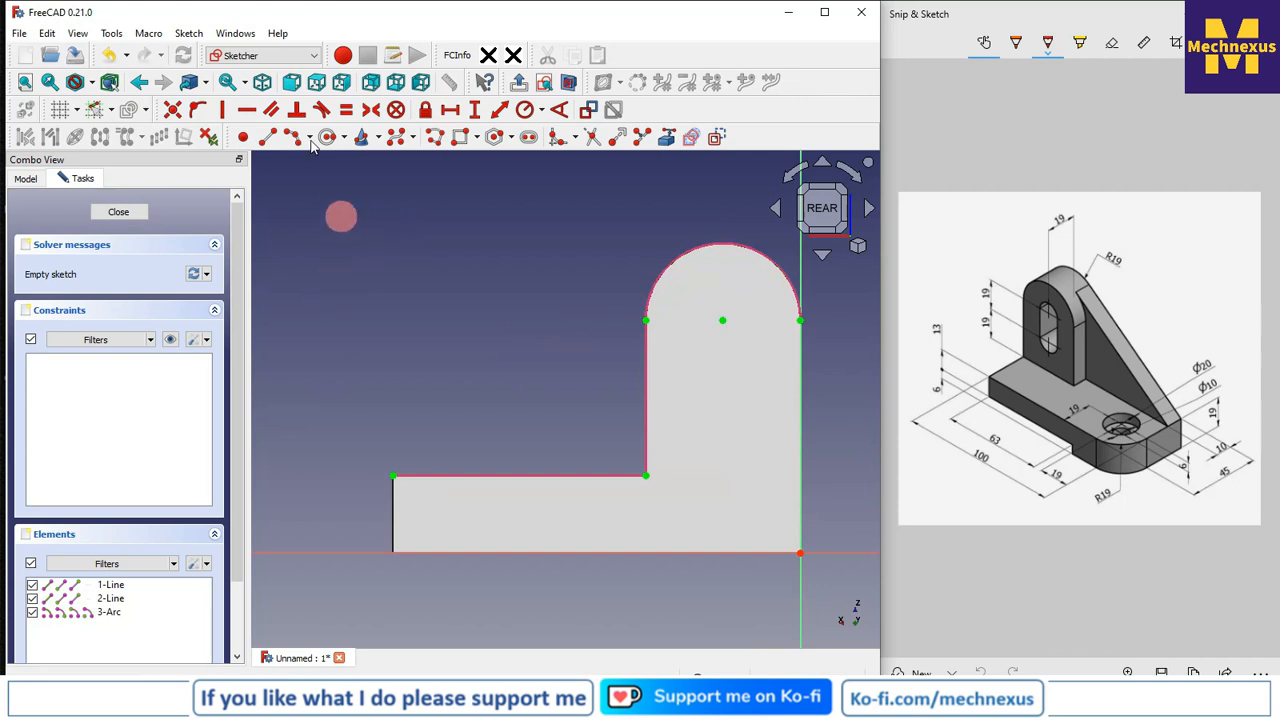
Draw a sloping line from the base's outer top corner past the upright's rounded top and make it tangent to that arc.
click(267, 137)
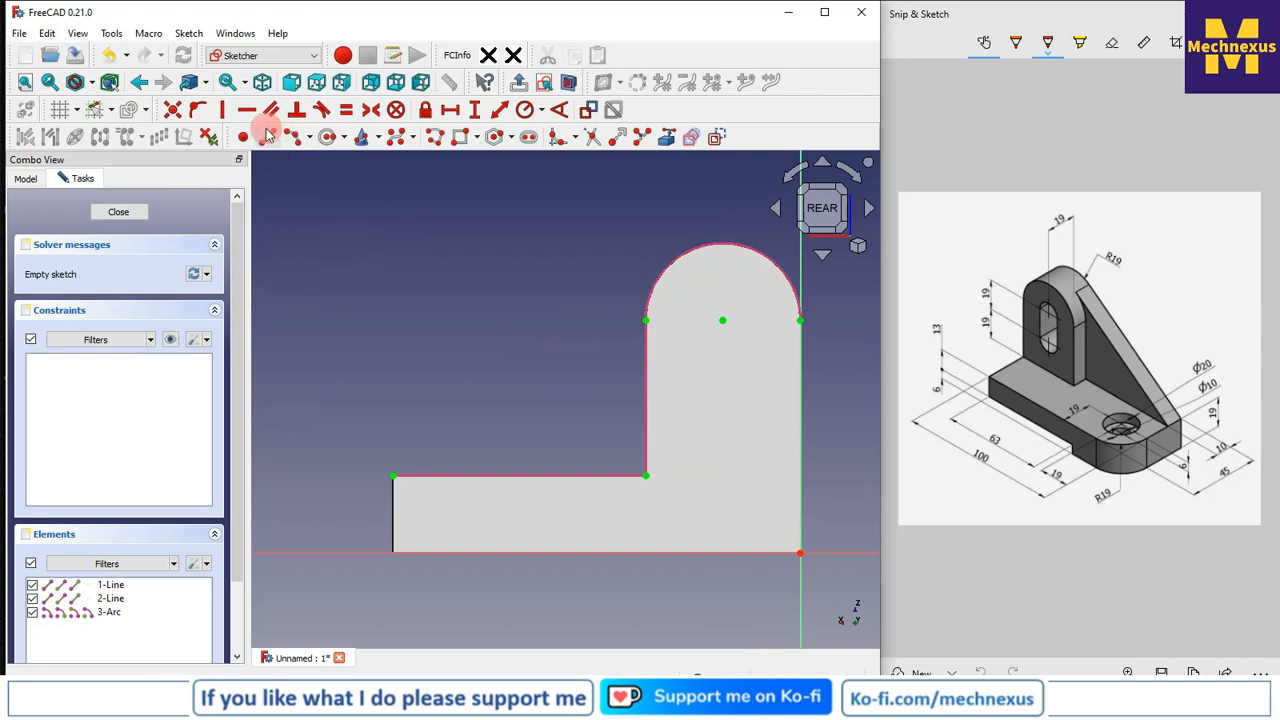
click(392, 474)
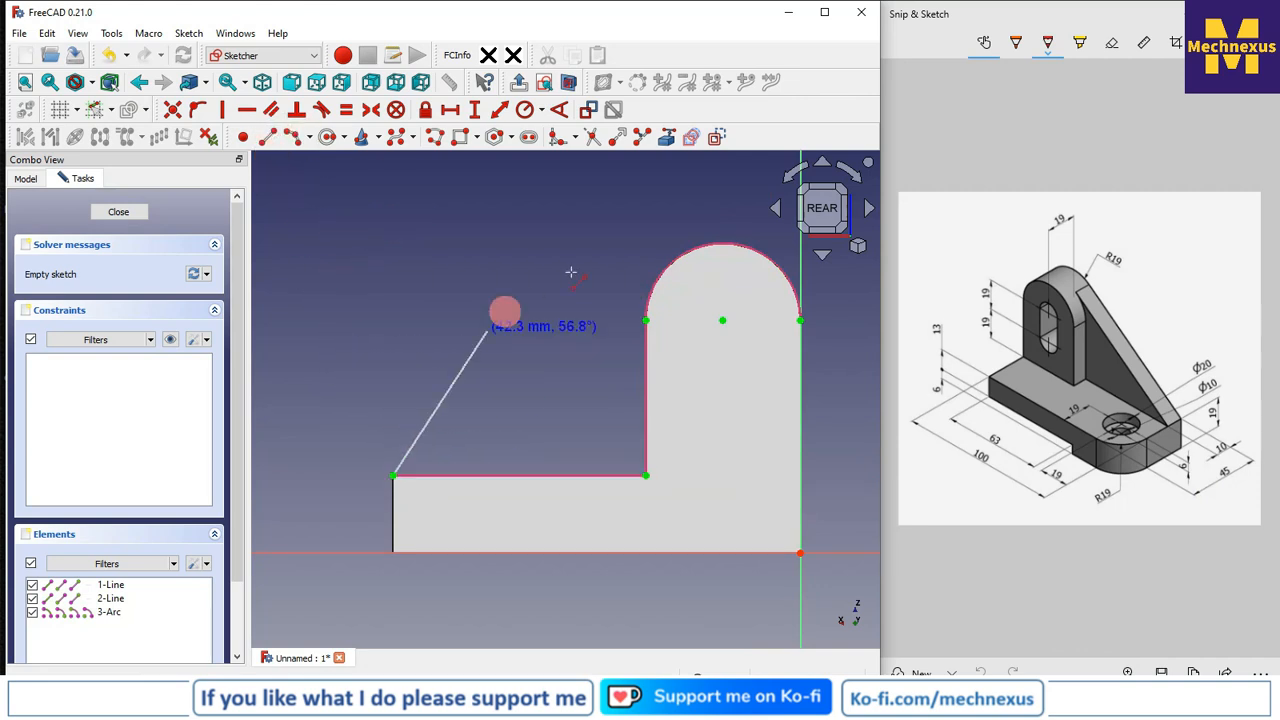
click(711, 207)
right_click(645, 219)
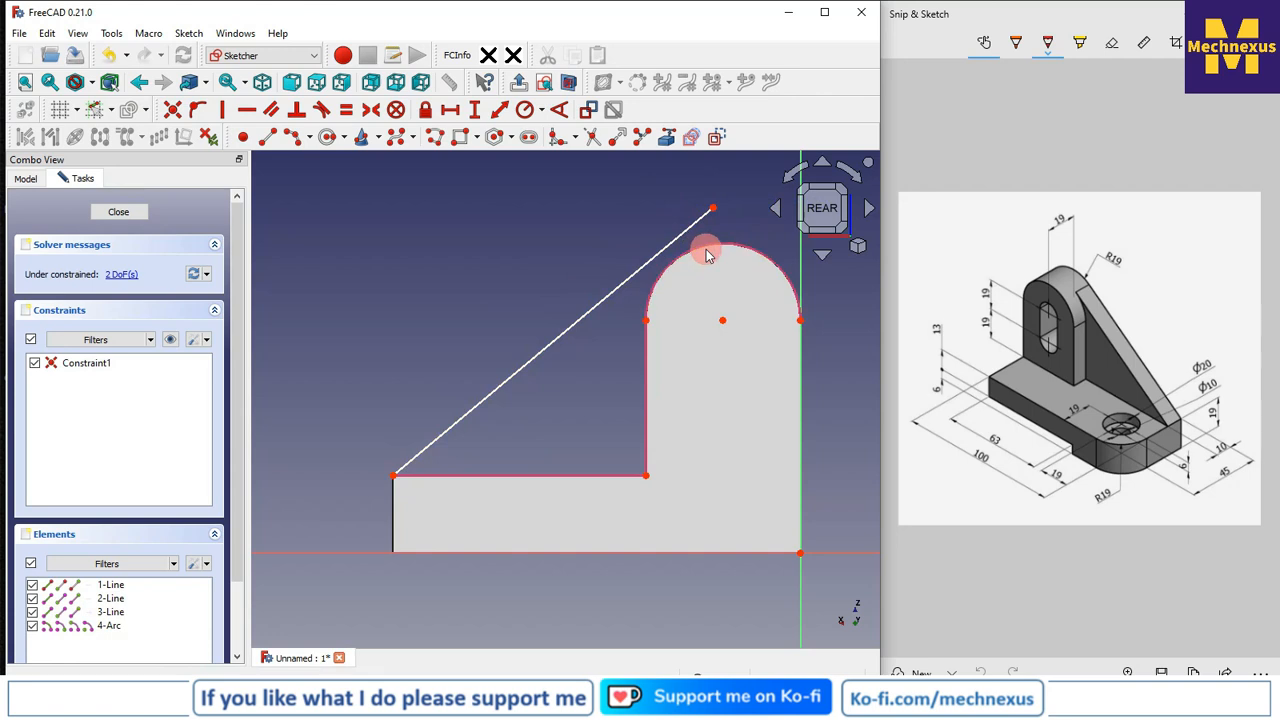
click(706, 249)
click(688, 236)
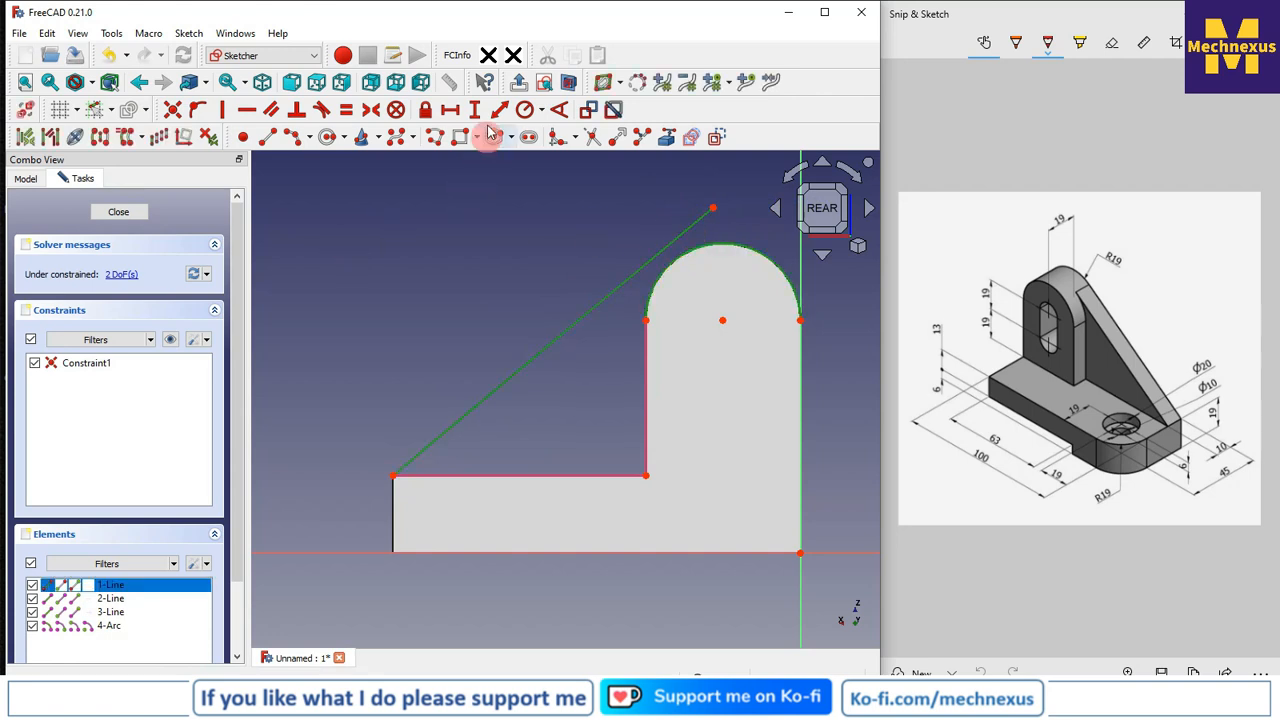
click(333, 115)
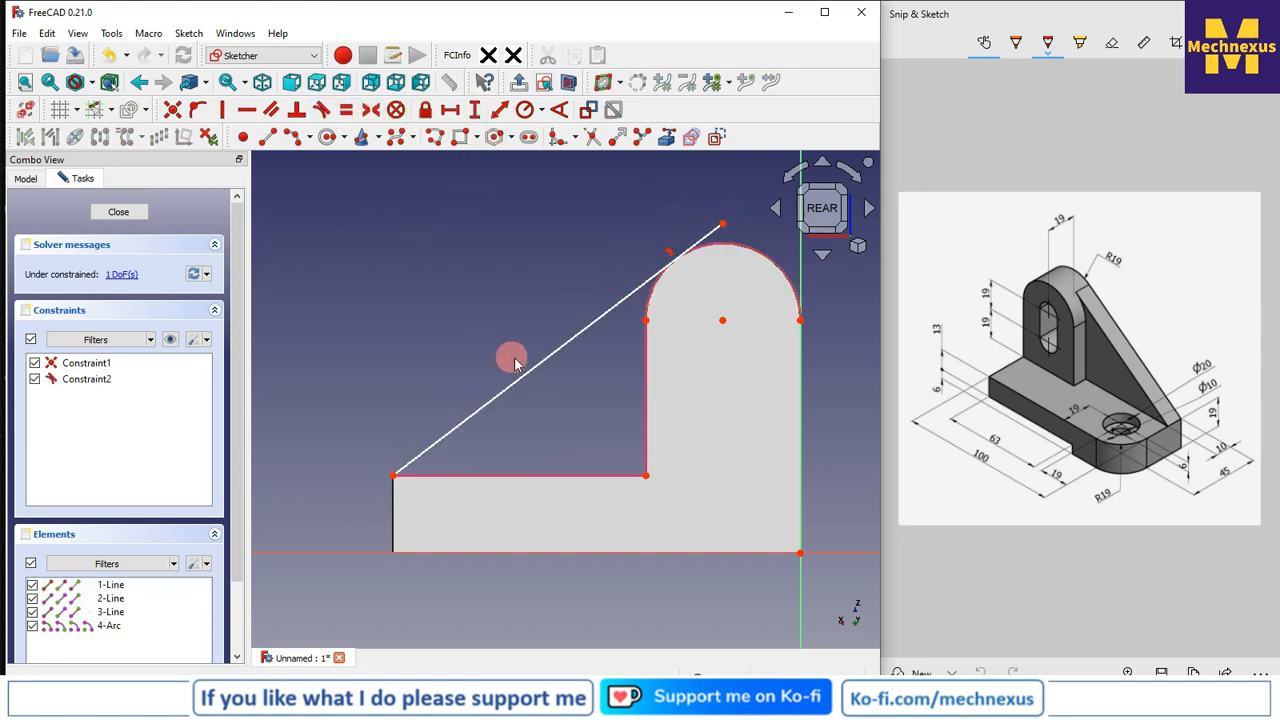
Constrain the sloping line's upper endpoint to lie on the upright's arc.
scroll(727, 231, up, 2)
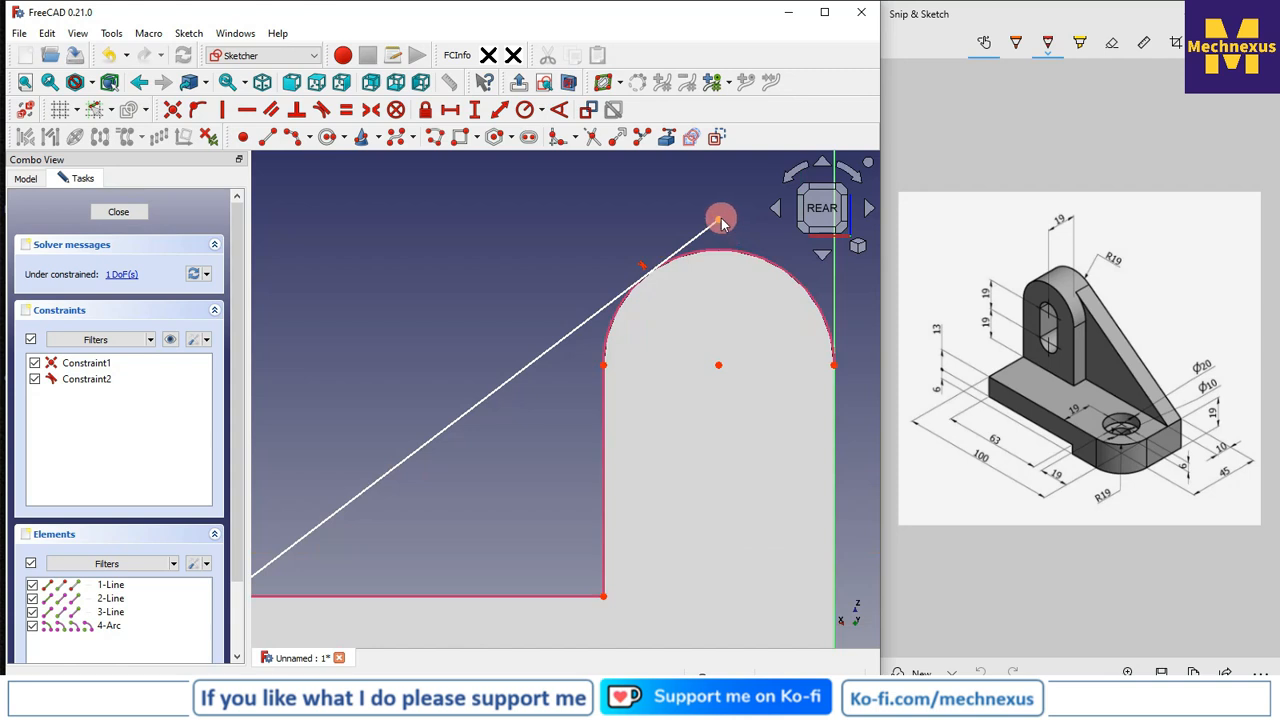
click(720, 221)
click(713, 254)
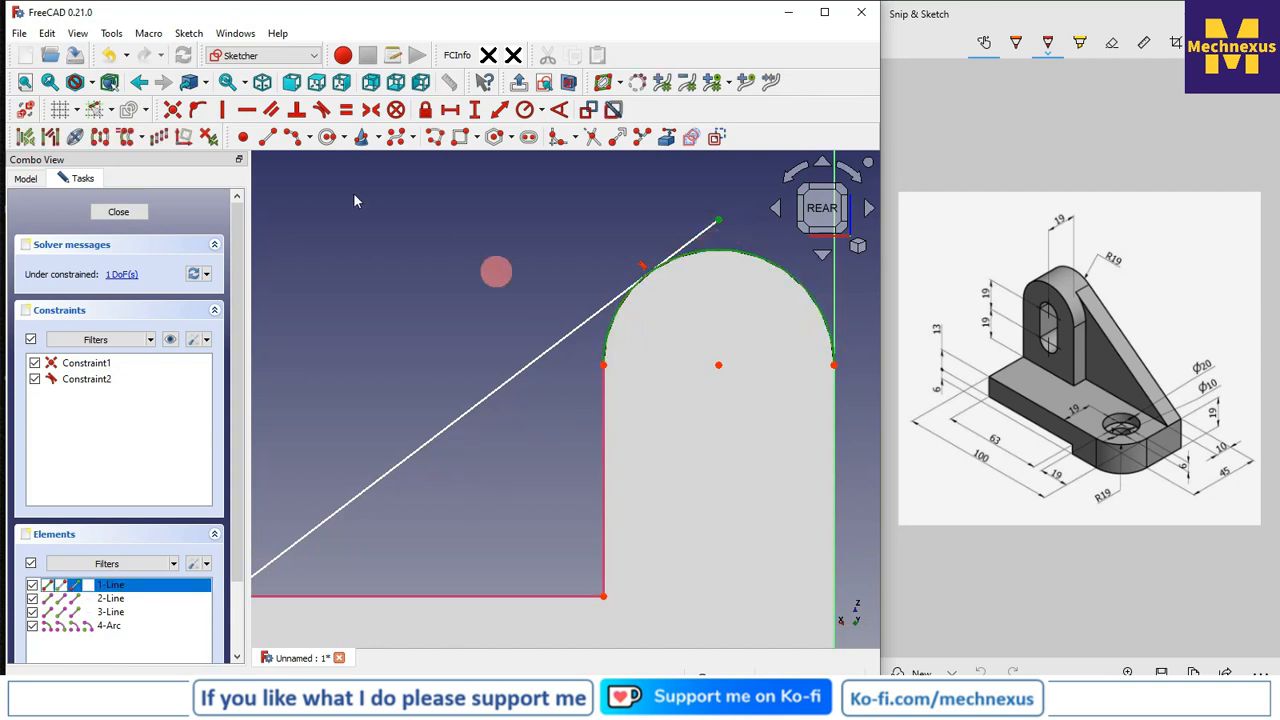
click(200, 115)
scroll(540, 440, down, 2)
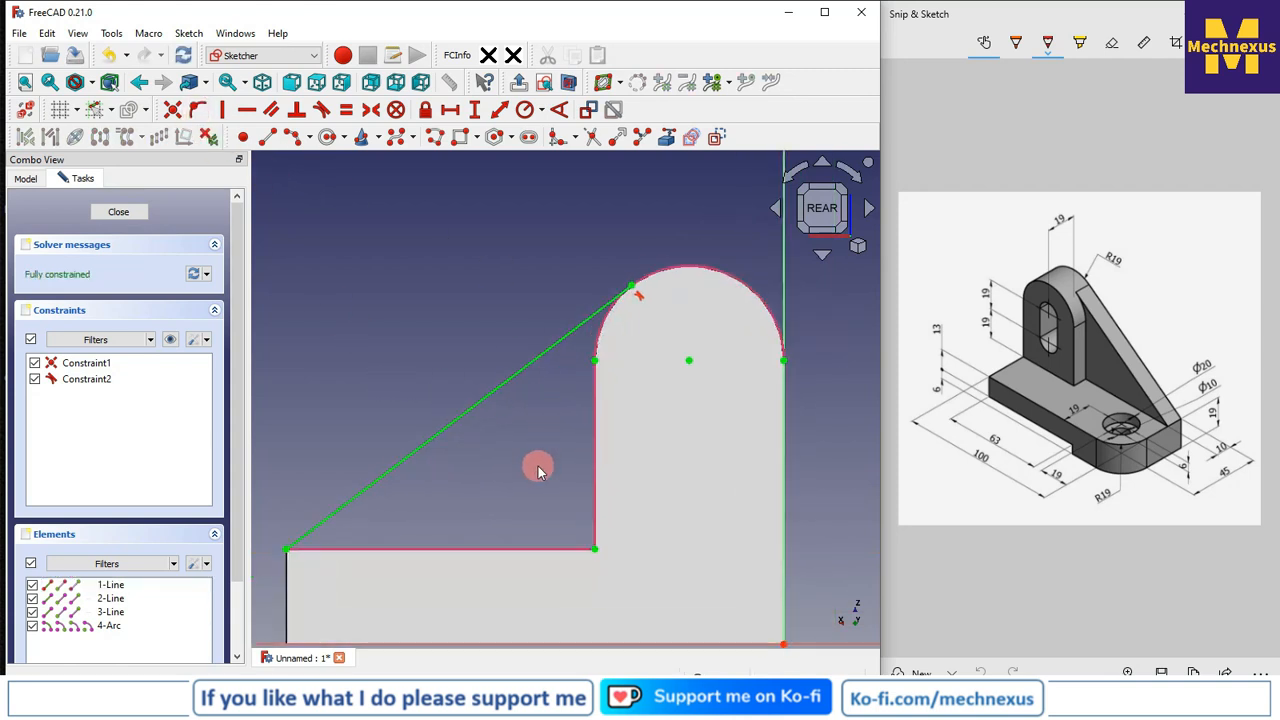
Draw an arc along the upright's rounded edge, from the top of its vertical edge to the sloping line's upper endpoint.
click(291, 137)
scroll(651, 324, up, 3)
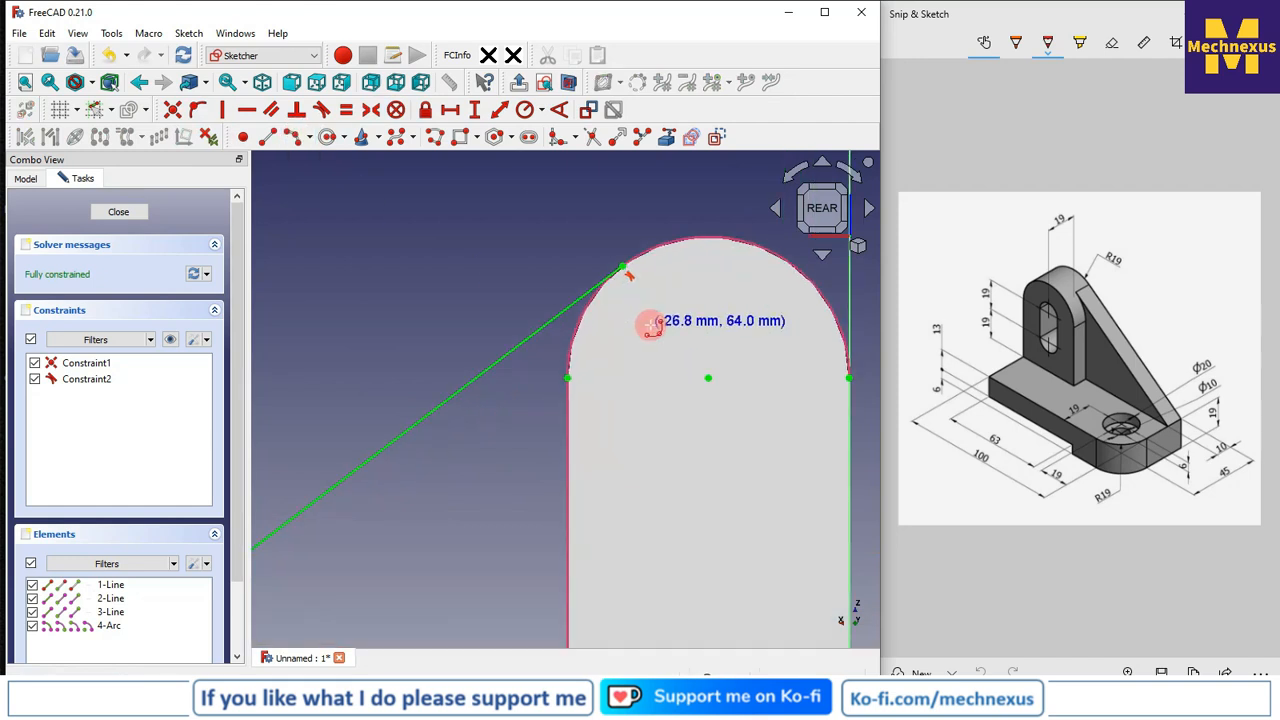
click(551, 390)
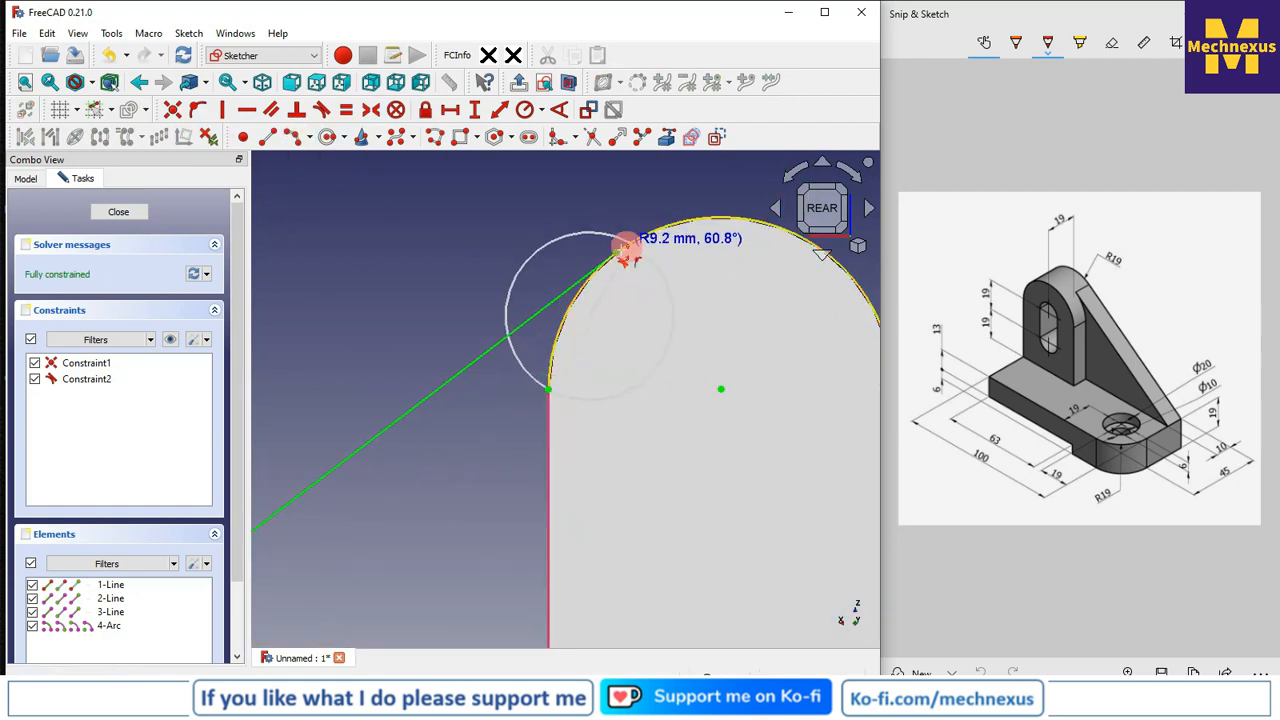
click(617, 255)
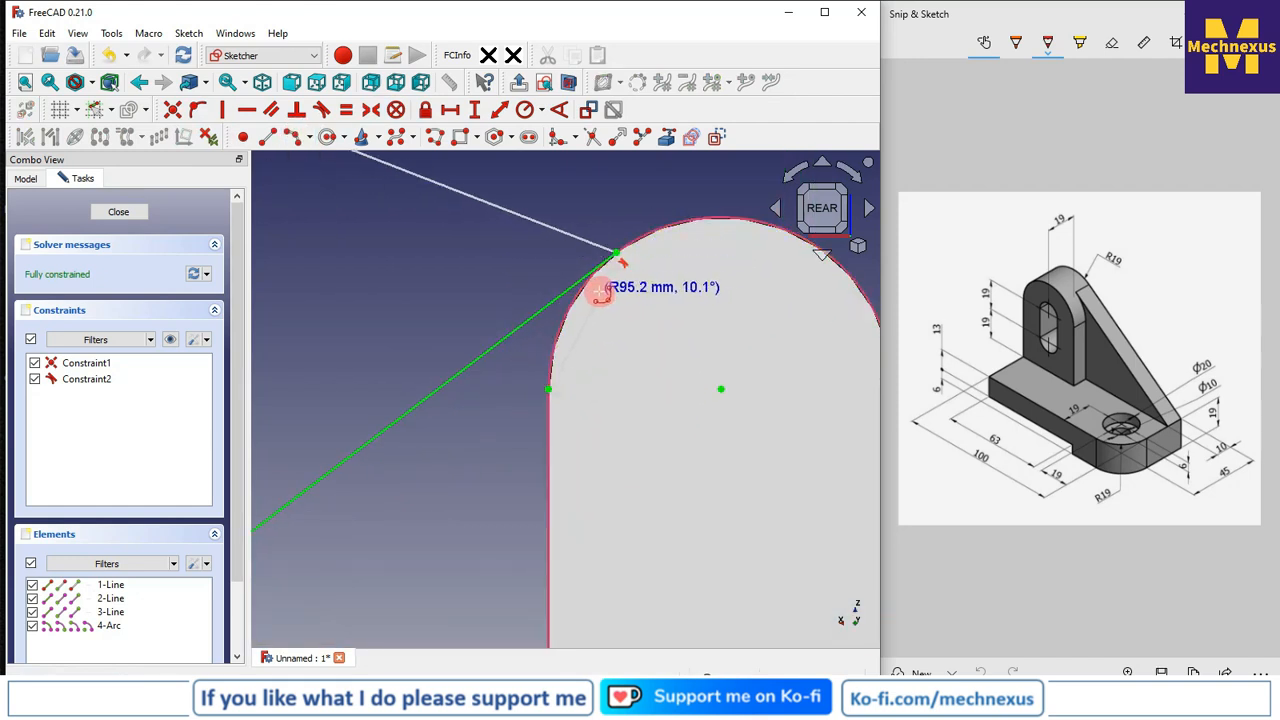
click(566, 285)
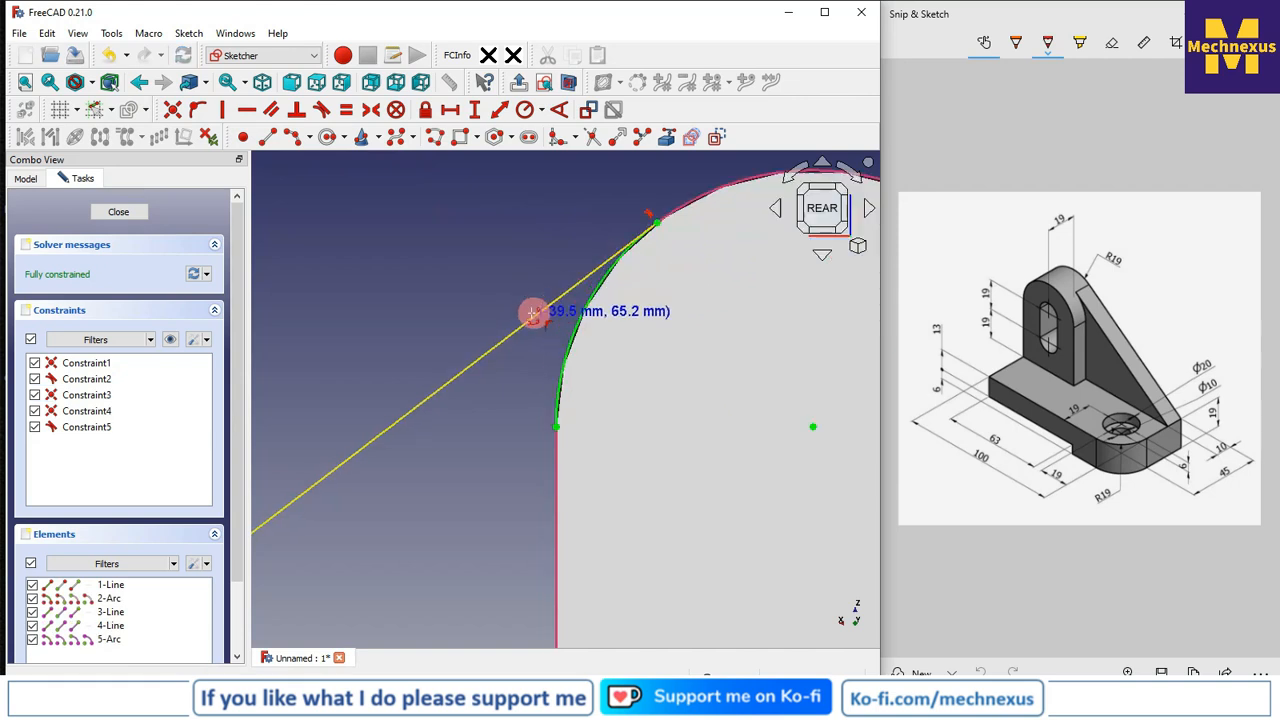
scroll(643, 343, down, 2)
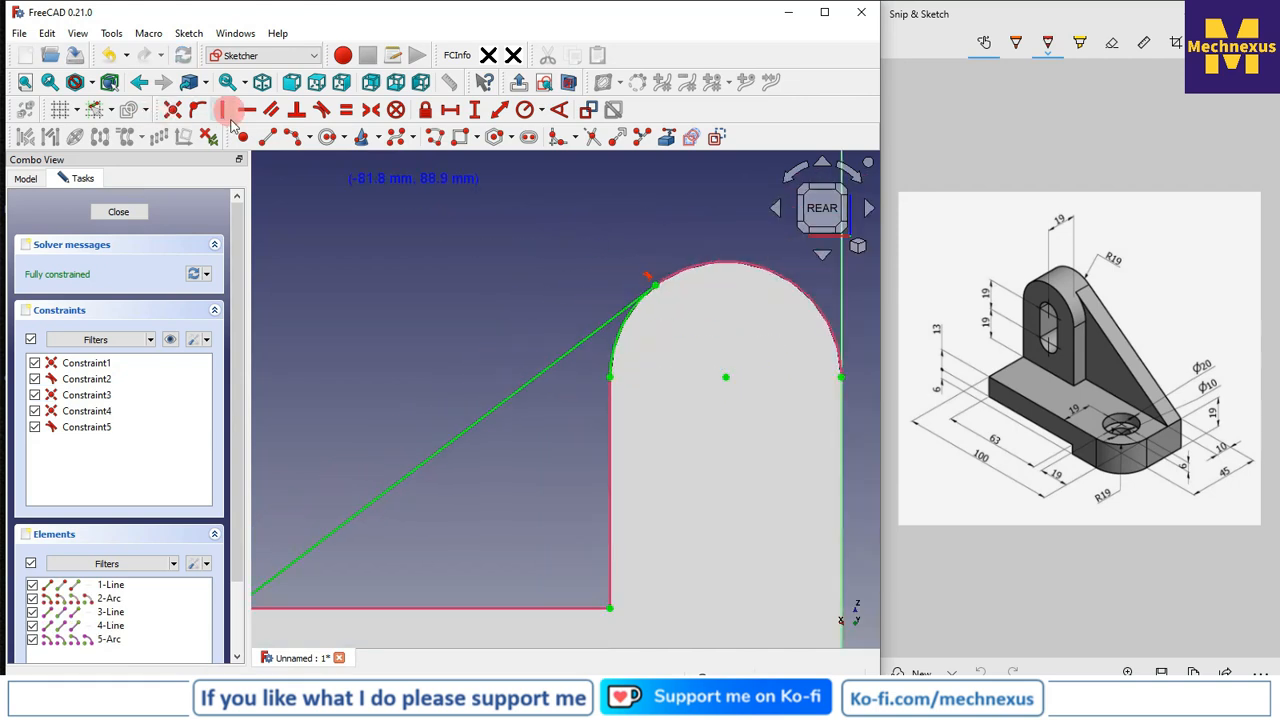
Draw a 62 mm line along the base's top edge and a line up the upright's vertical edge to the arc's lower end.
click(267, 136)
scroll(653, 248, down, 4)
scroll(487, 417, up, 3)
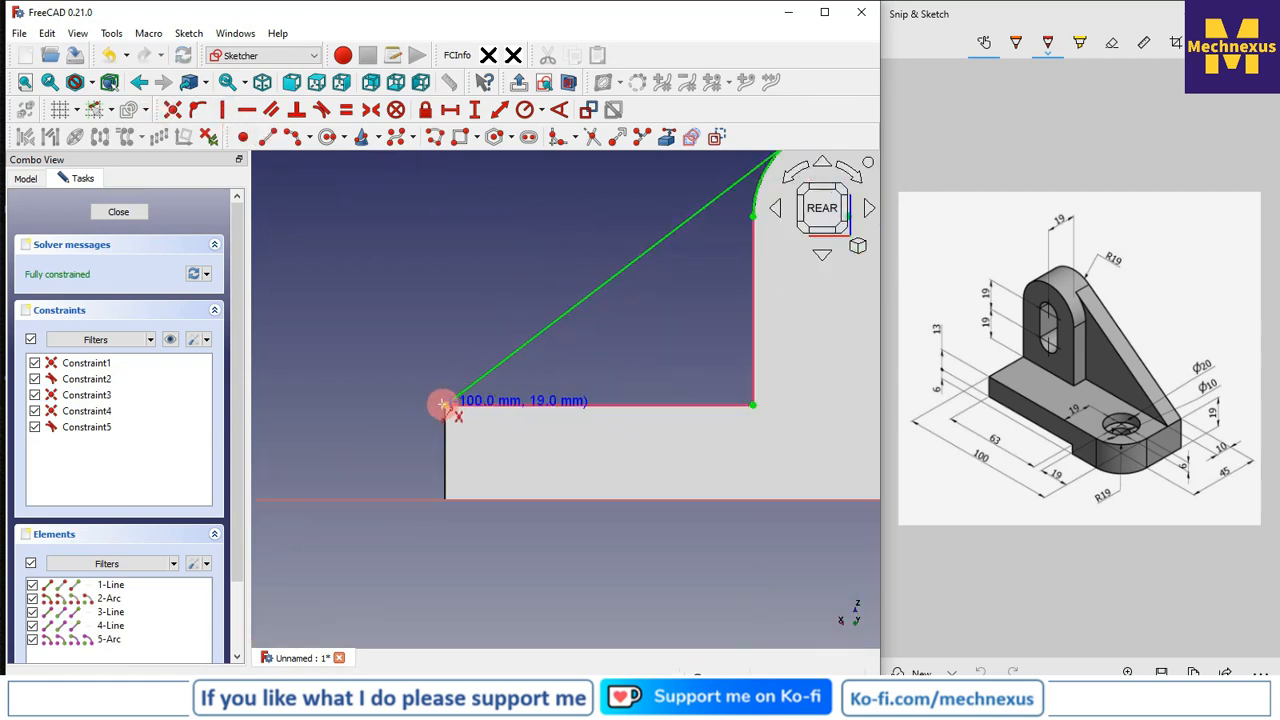
click(446, 405)
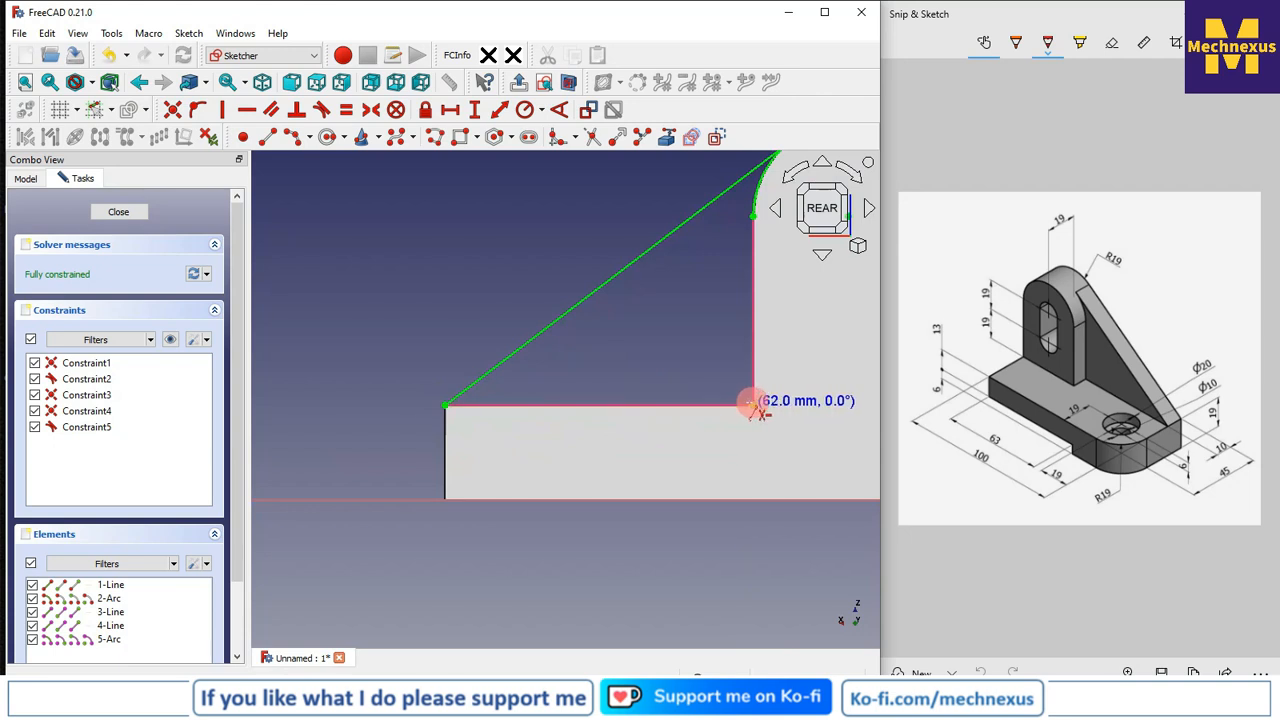
click(755, 405)
scroll(474, 314, down, 3)
scroll(614, 363, up, 3)
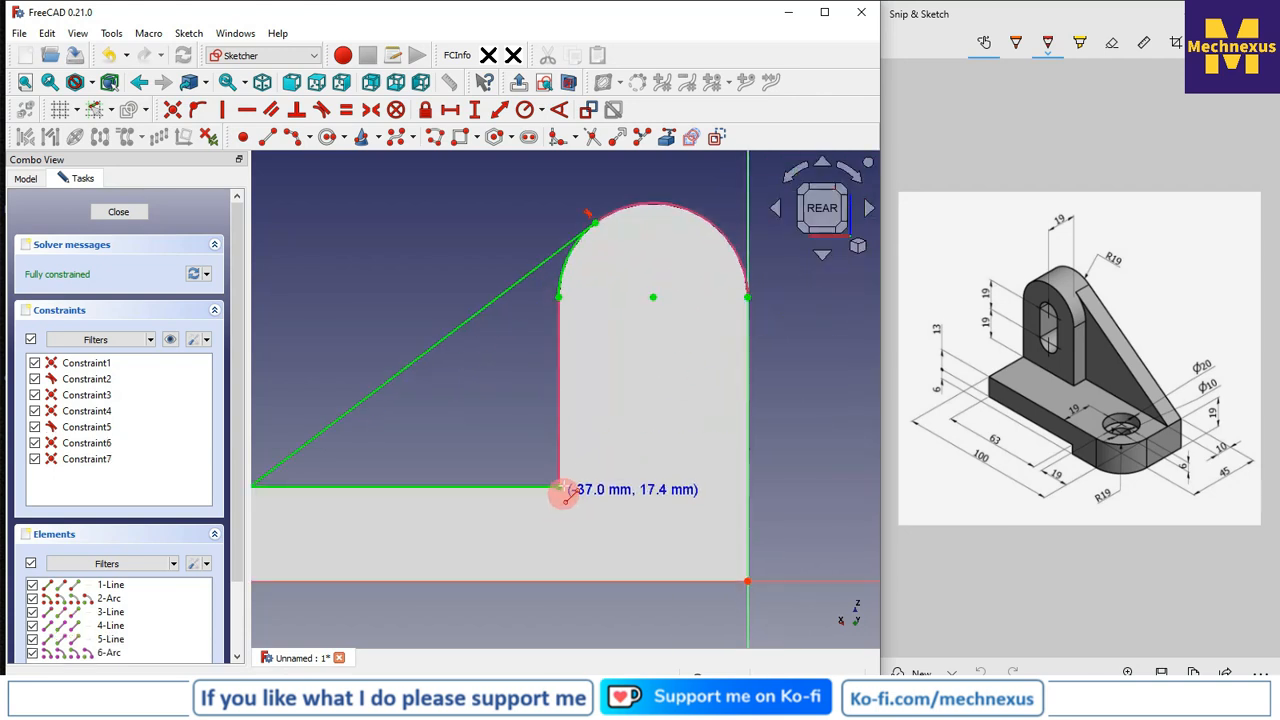
click(560, 486)
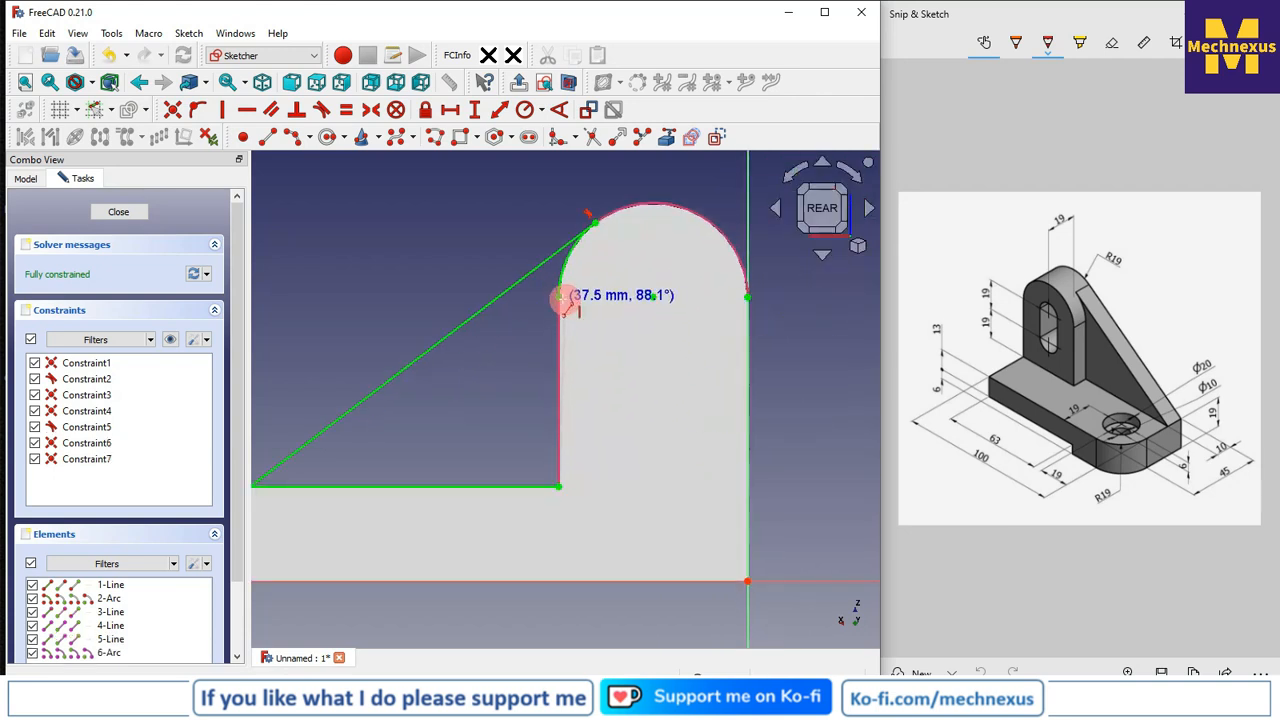
click(557, 297)
Inspect the conflicting constraints and undo the last automatic constraints on the vertical line.
scroll(650, 430, down, 3)
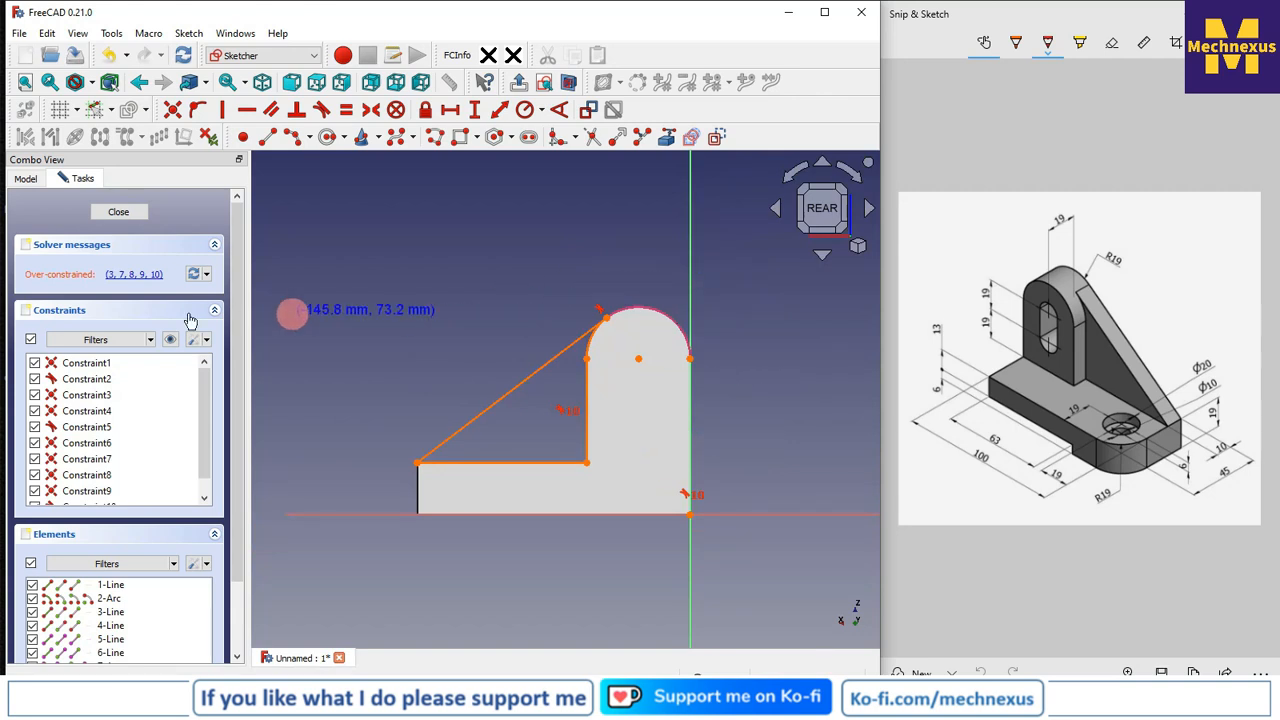
click(131, 274)
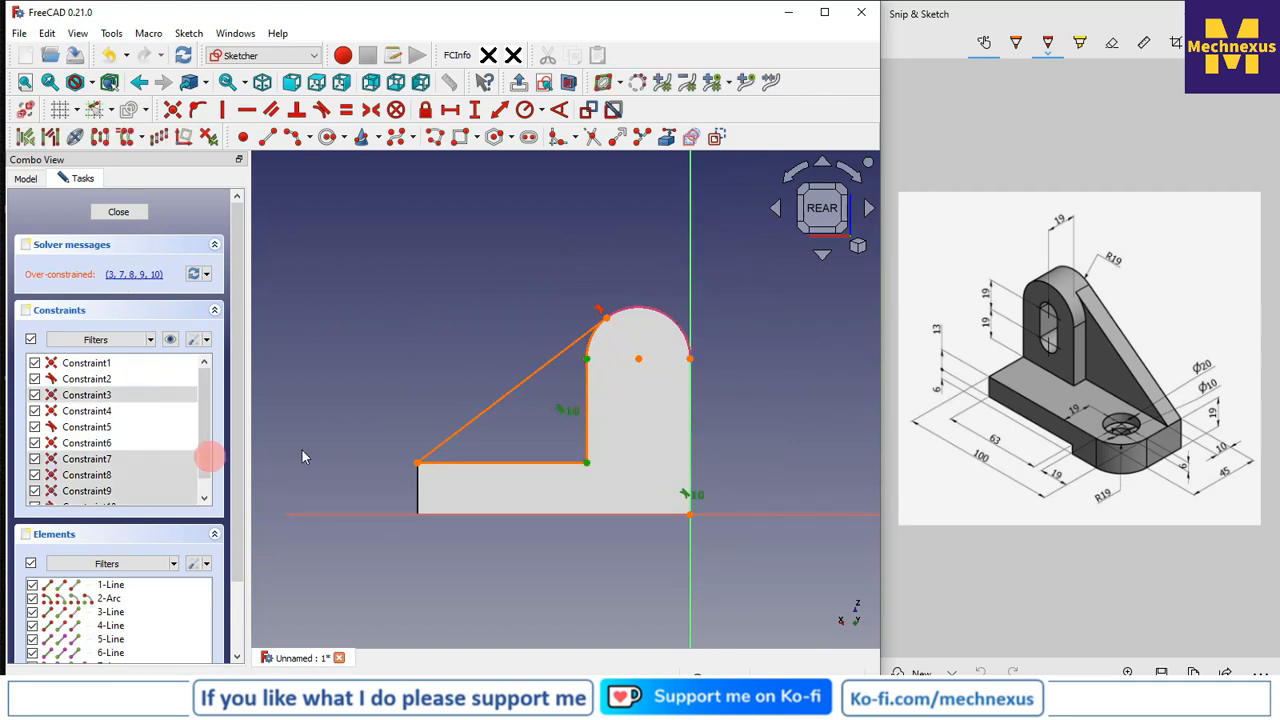
click(383, 376)
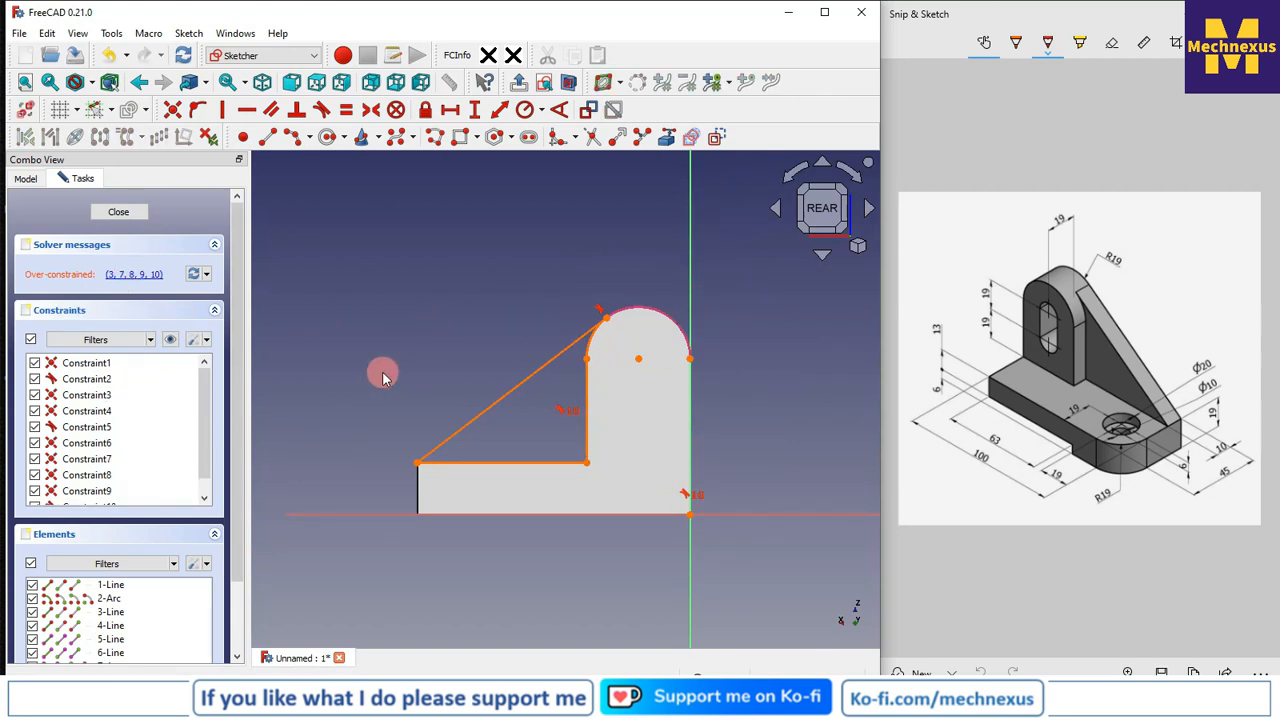
key(ctrl+z)
Pull the vertical line's free upper end away from the upright and constrain it coincident with the arc's lower endpoint.
scroll(616, 389, up, 3)
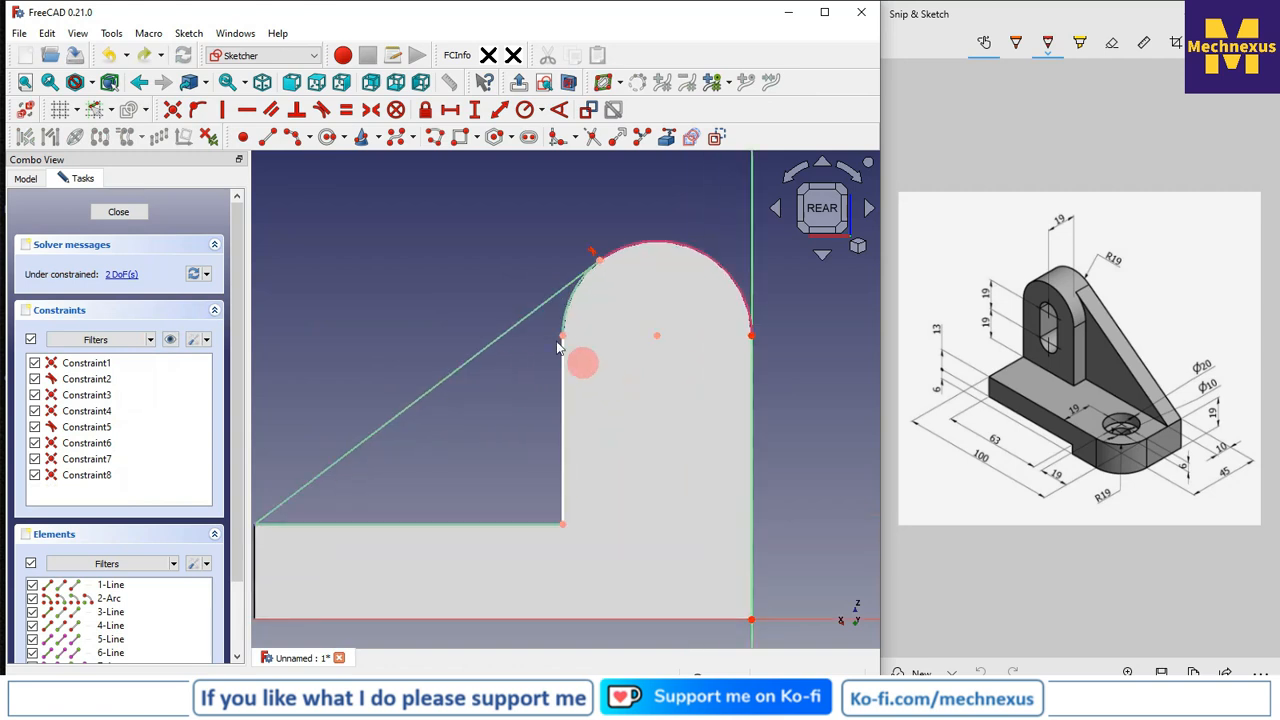
mouse_move(566, 337)
mouse_down()
mouse_move(543, 429)
mouse_move(560, 437)
mouse_move(430, 437)
mouse_move(503, 357)
mouse_move(506, 325)
mouse_up()
scroll(506, 323, up, 2)
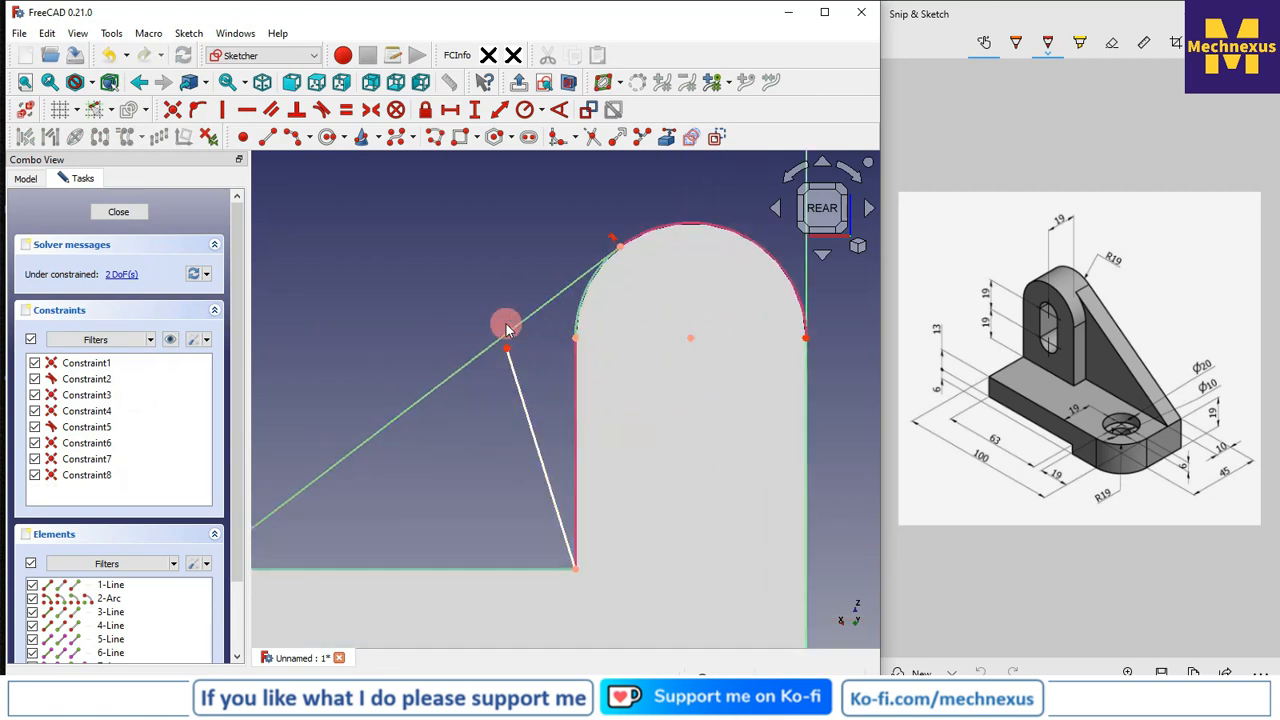
click(509, 355)
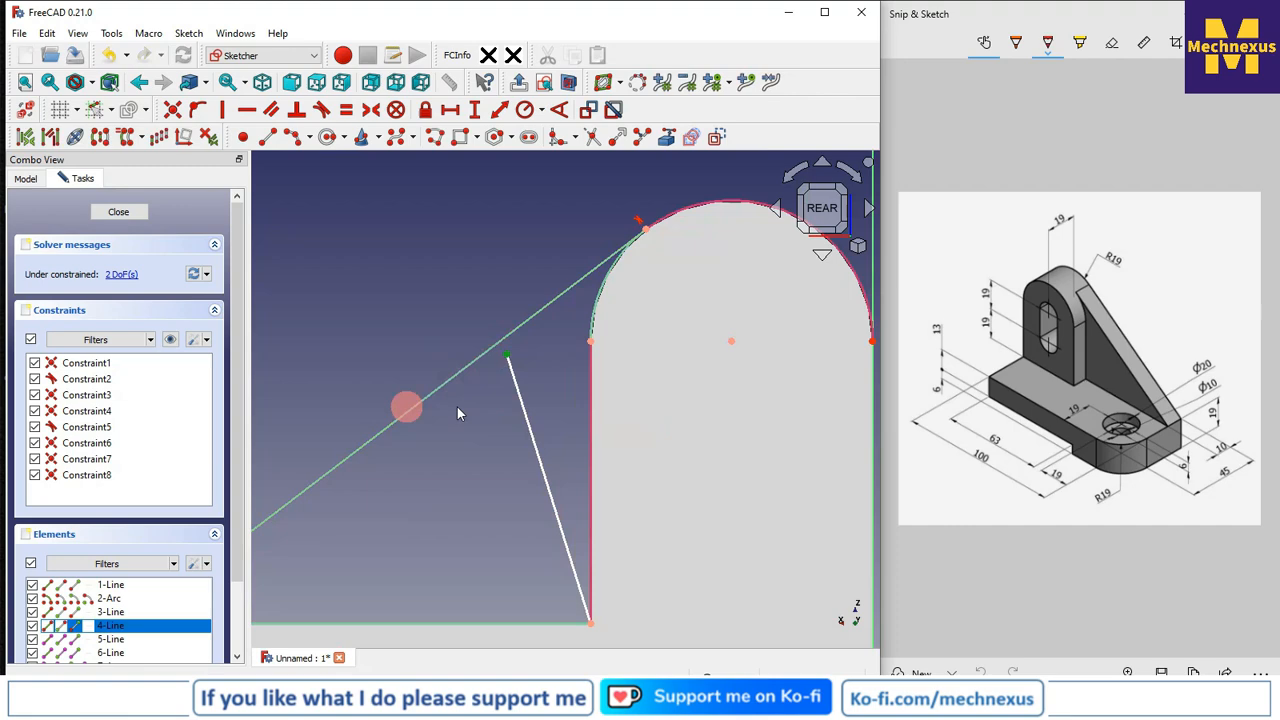
click(590, 345)
click(172, 109)
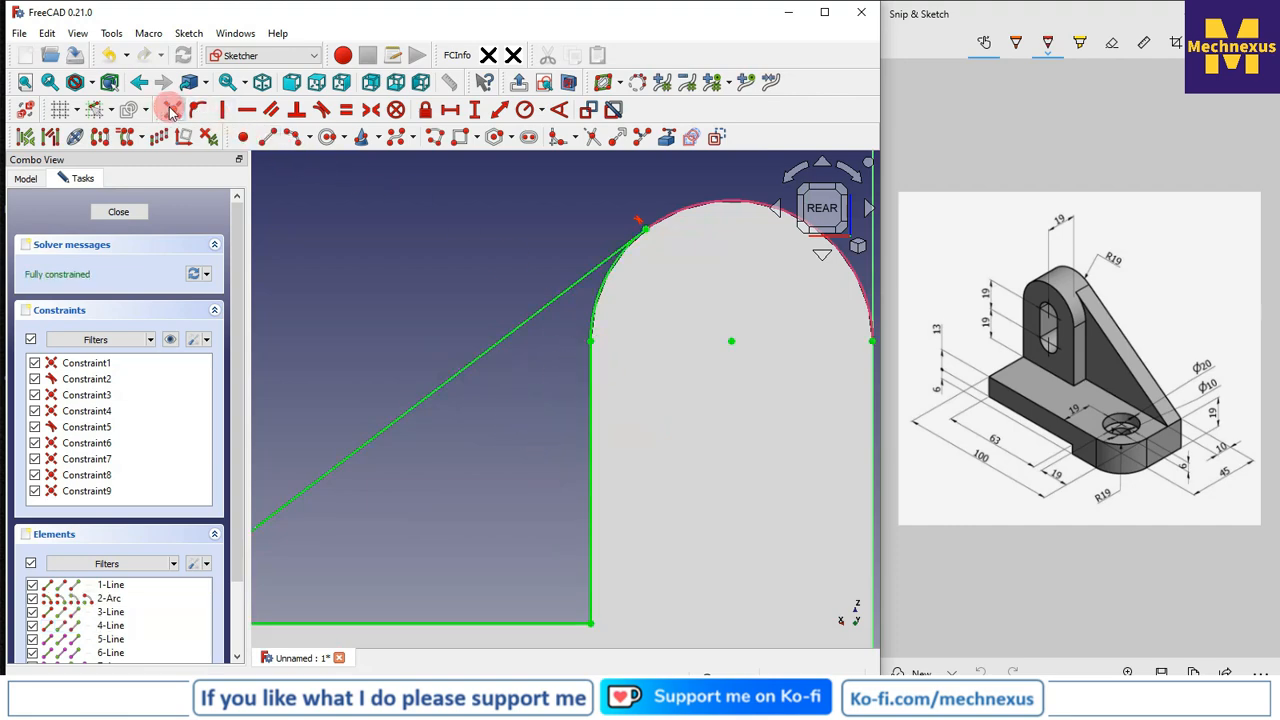
click(514, 373)
scroll(539, 410, down, 6)
scroll(477, 487, up, 3)
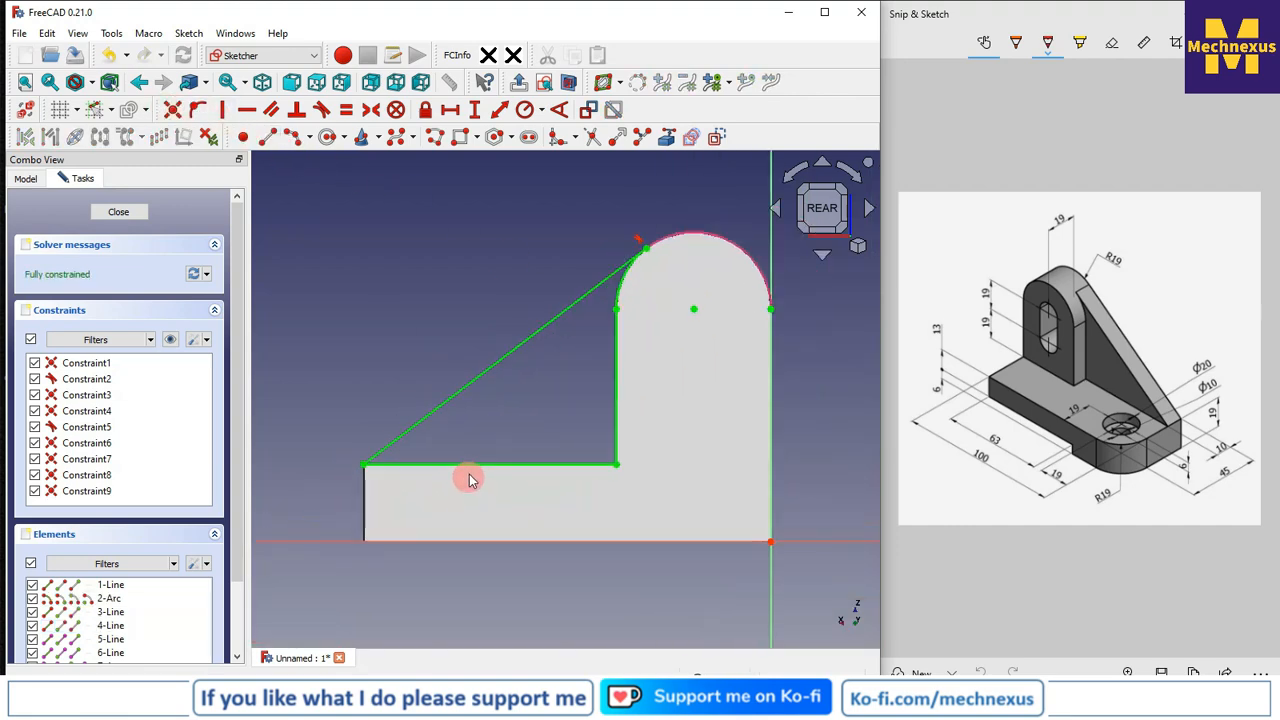
Finish the rib sketch and pad it 10 mm in the reversed direction.
mouse_move(470, 479)
middle_down()
mouse_move(490, 512)
mouse_move(606, 531)
mouse_move(654, 460)
mouse_move(634, 509)
mouse_move(620, 500)
middle_up()
click(119, 216)
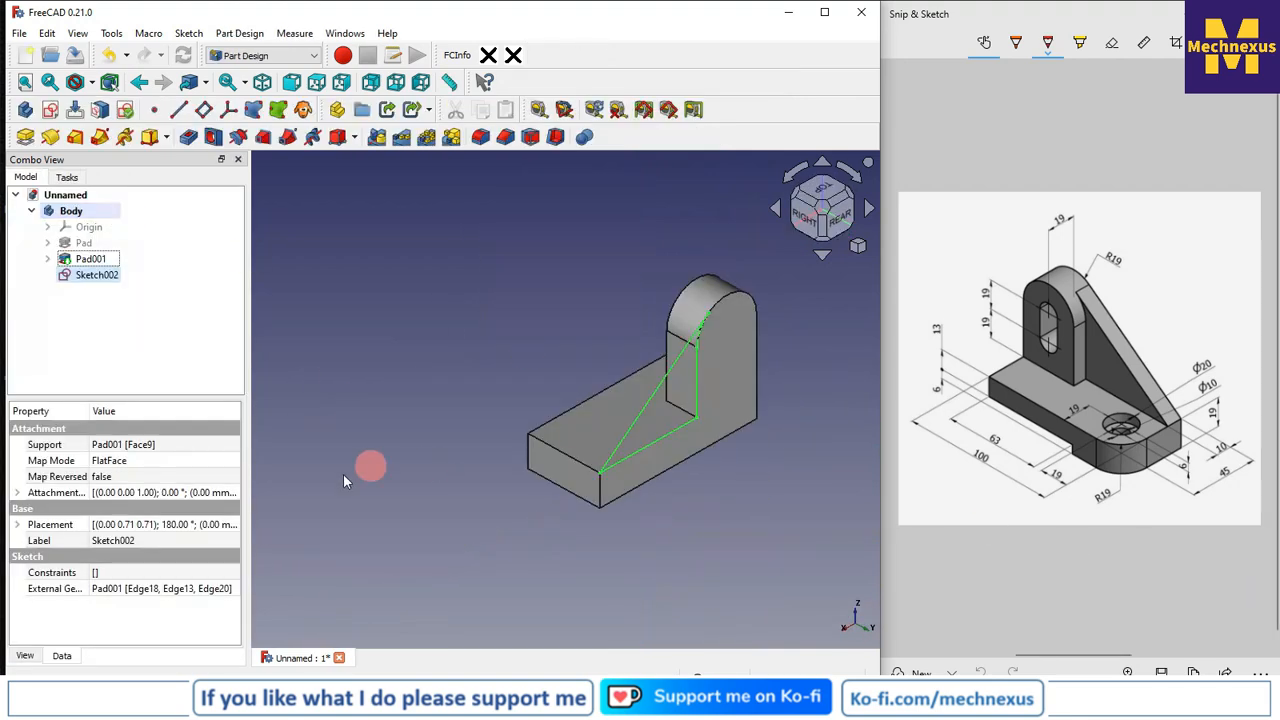
click(33, 141)
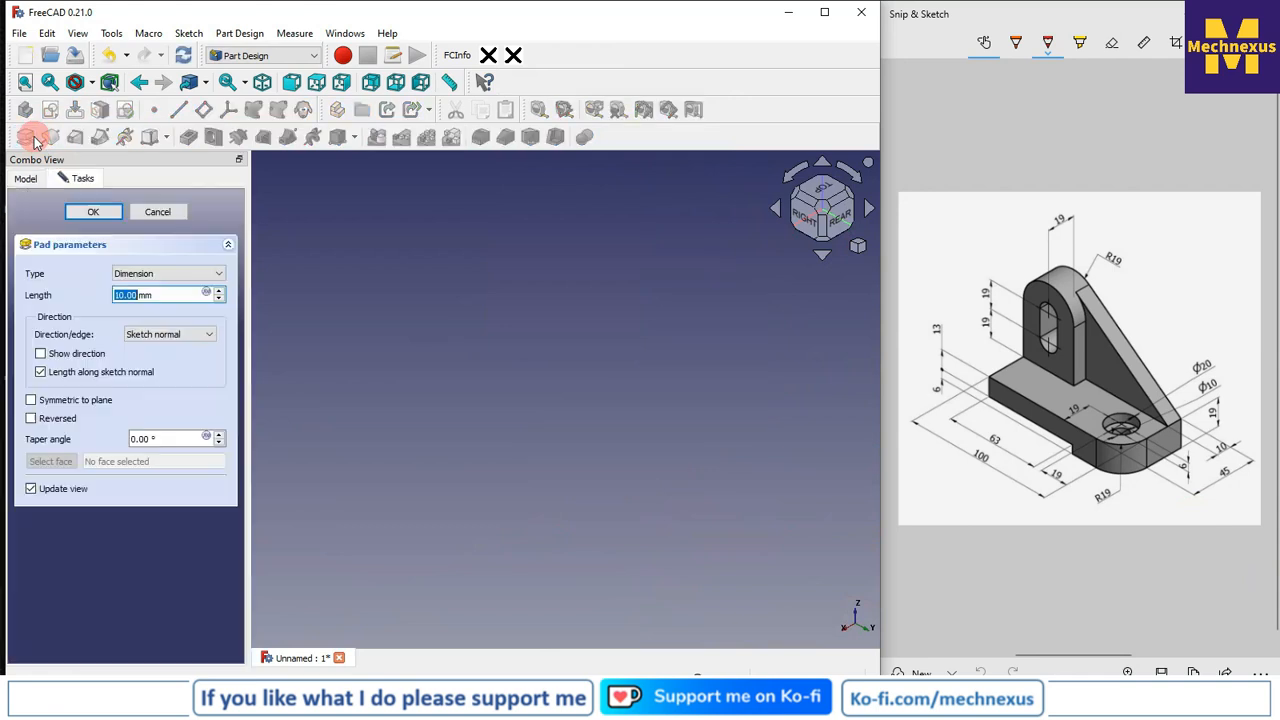
click(29, 421)
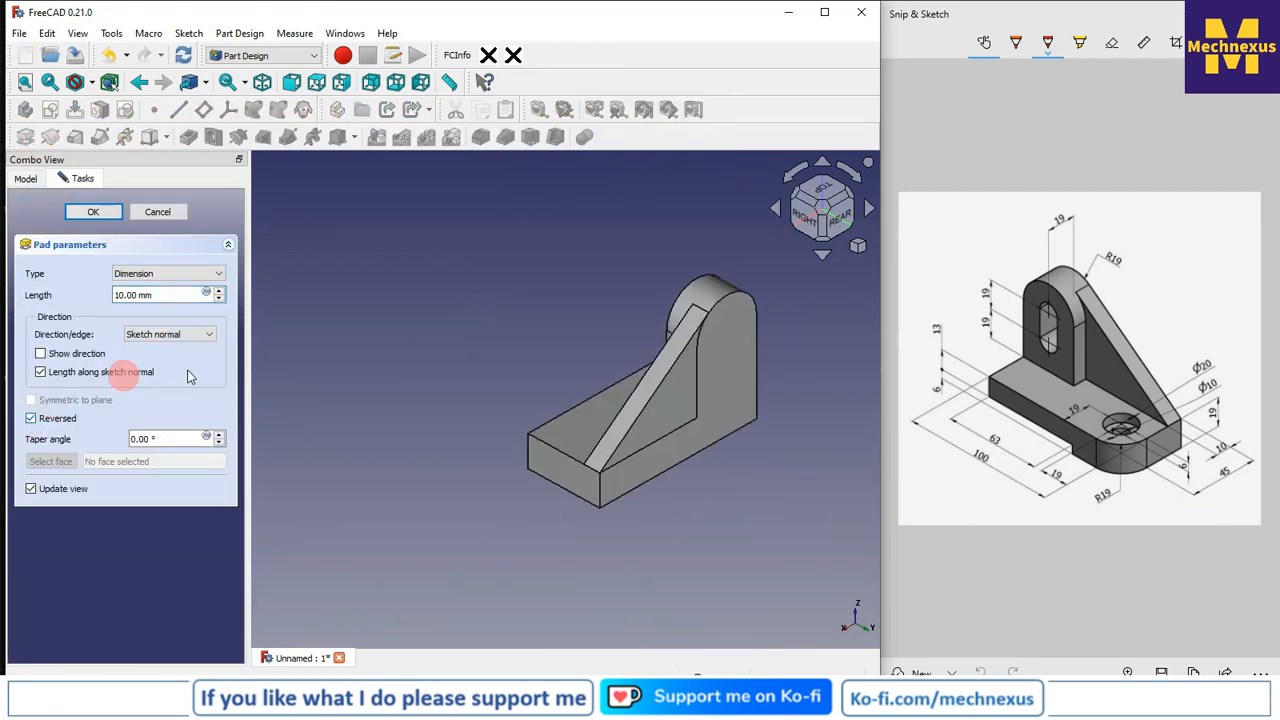
click(104, 216)
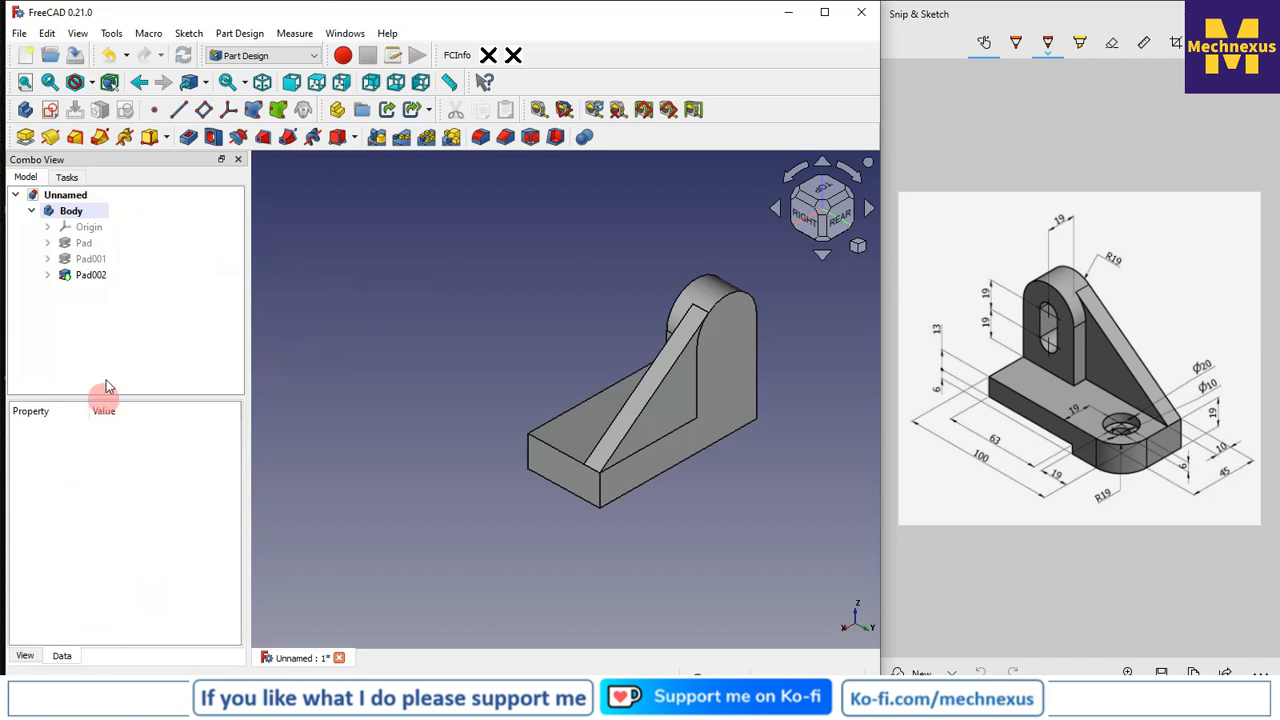
Set the Refine property of the rib's pad to true.
click(91, 276)
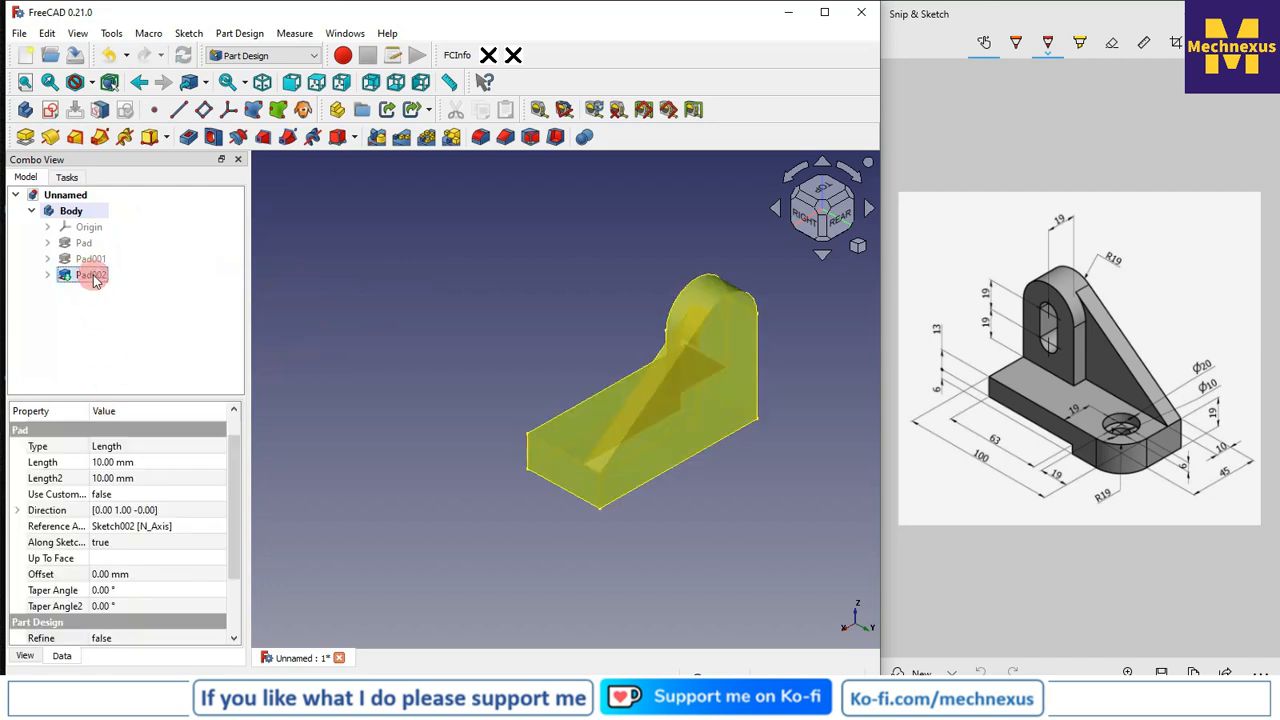
click(114, 640)
click(116, 640)
click(119, 665)
click(320, 552)
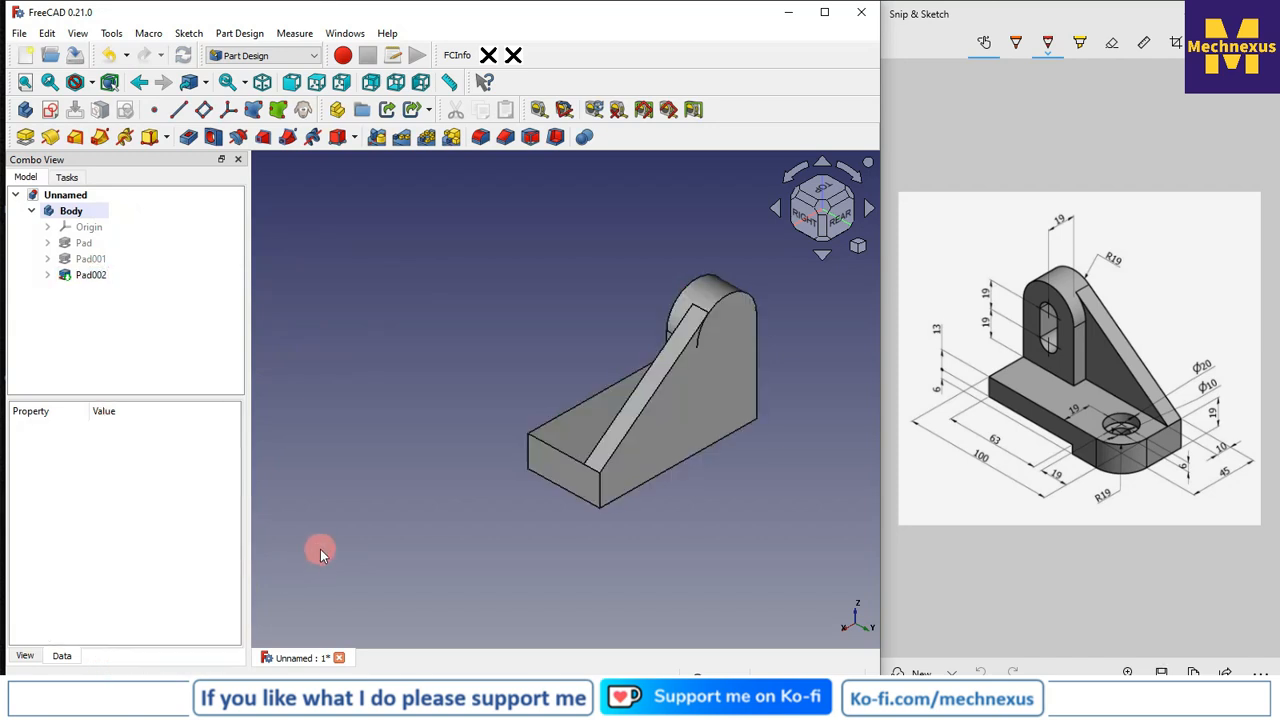
Inspect the stray curved edge at the rib's top, then reopen the rib sketch and delete its arc along the upright's rounded edge.
middle_drag(709, 323, 618, 385)
scroll(745, 312, up, 5)
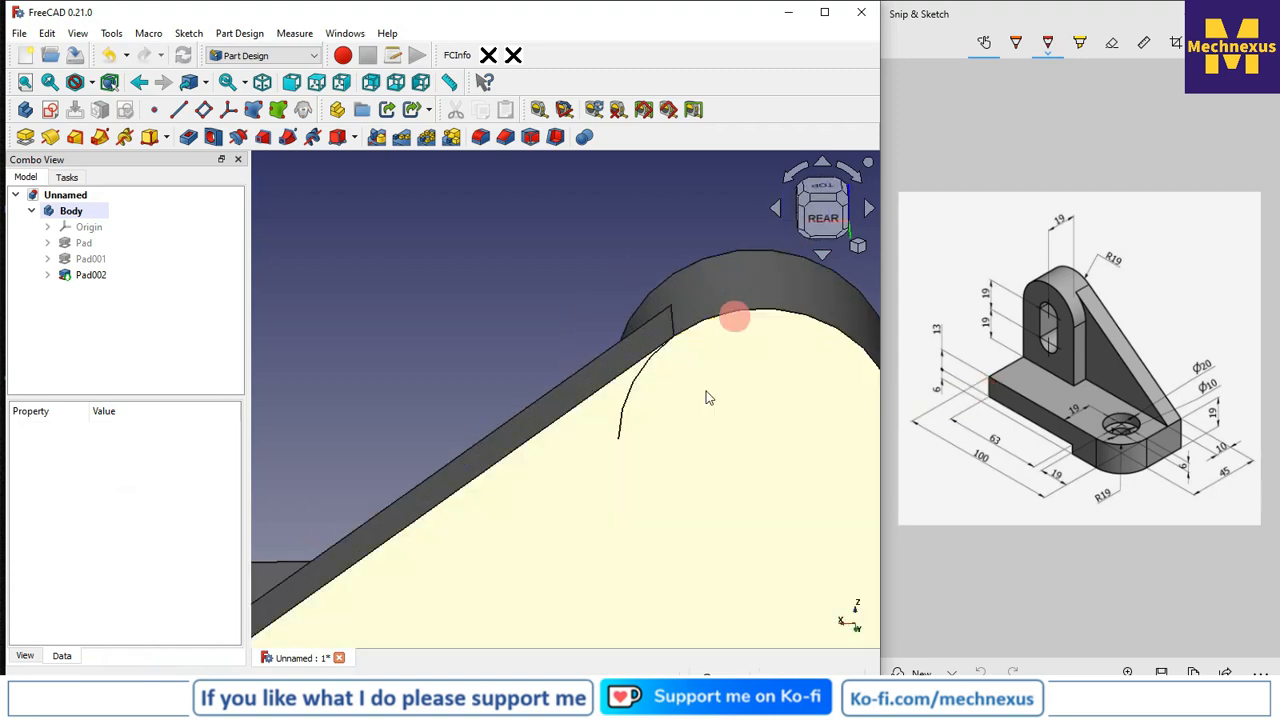
middle_drag(706, 398, 662, 386)
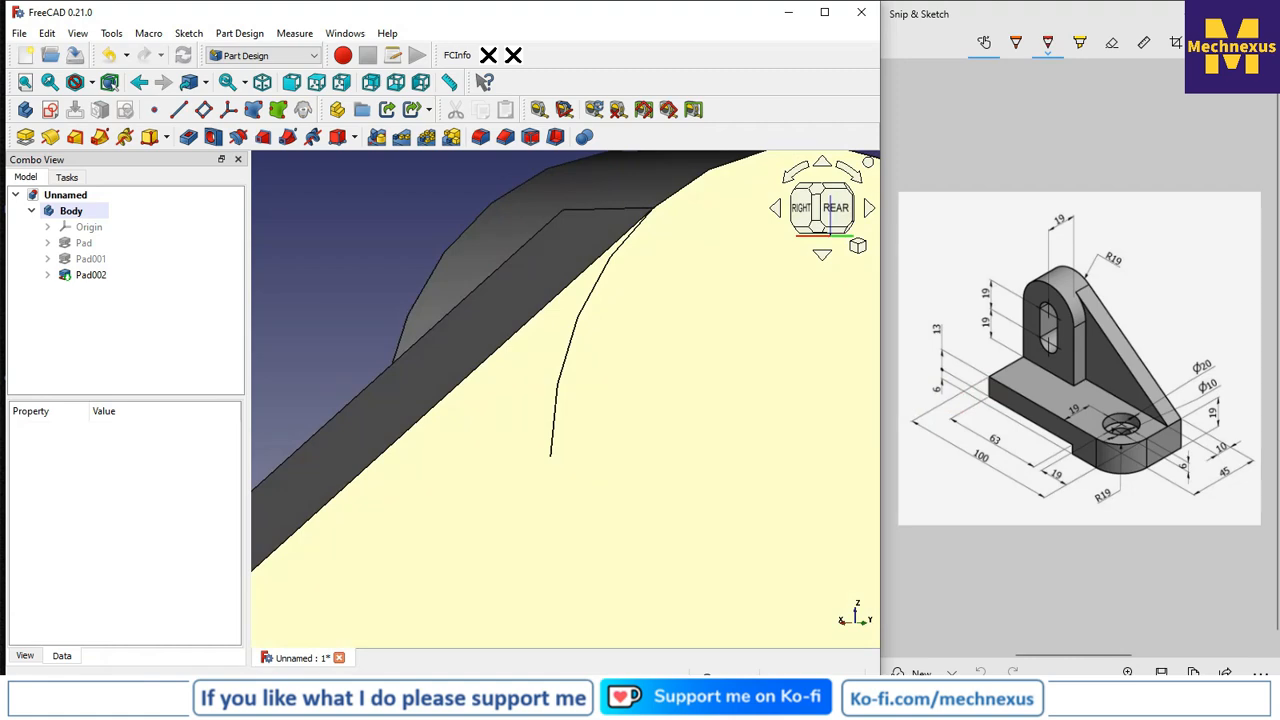
middle_drag(738, 538, 409, 586)
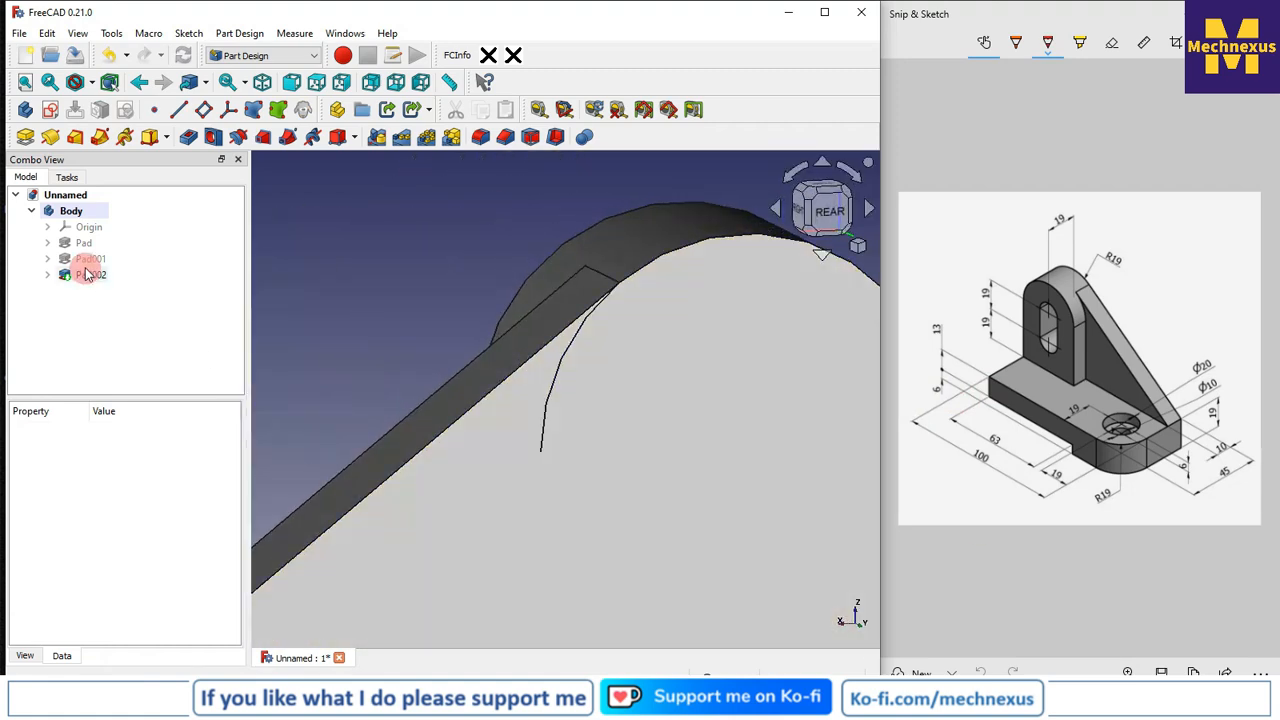
click(49, 275)
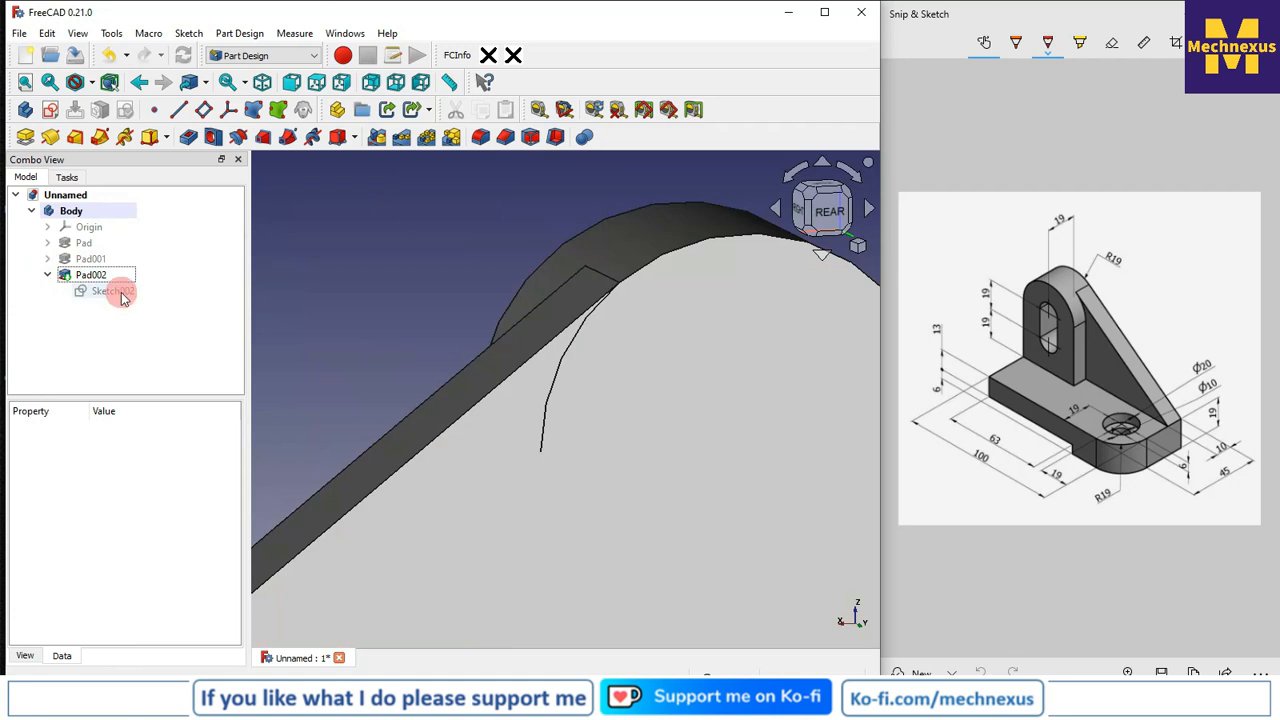
double_click(112, 291)
scroll(640, 300, up, 3)
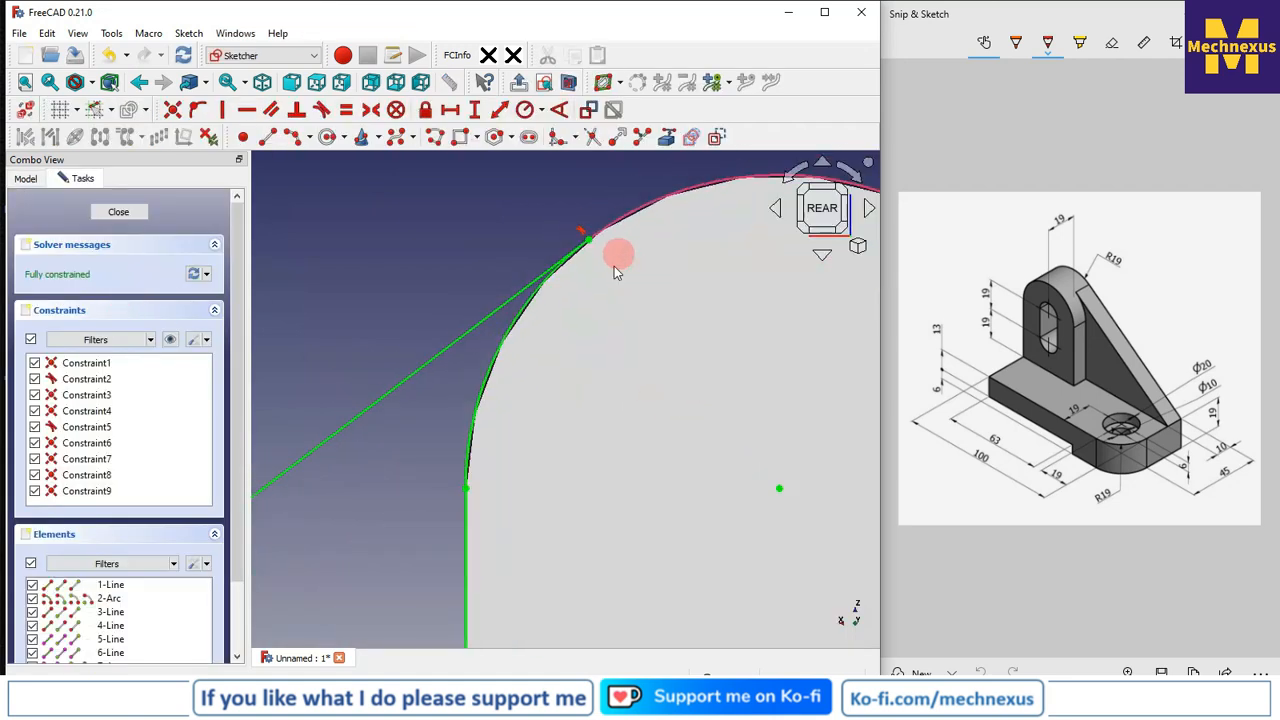
click(481, 398)
key(Delete)
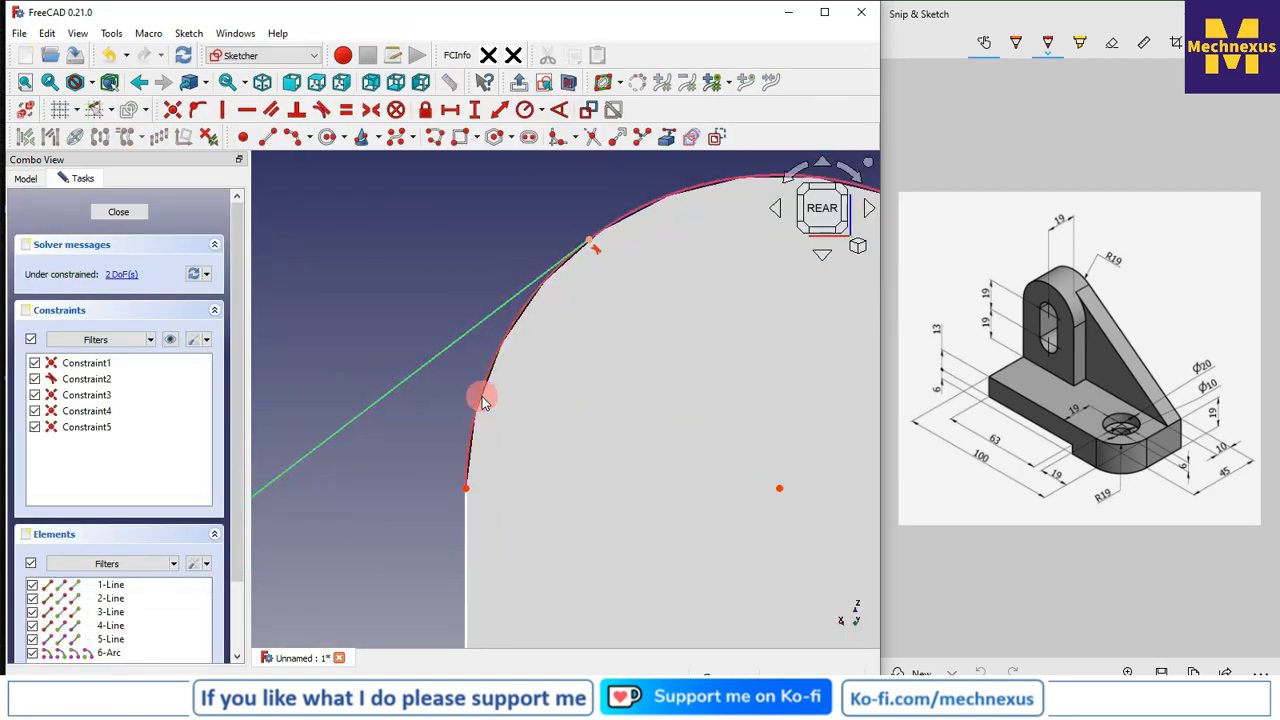
Draw a new three-point arc from the vertical line's upper end to the sloping line's upper endpoint, bulging slightly outside the upright.
scroll(425, 408, down, 1)
scroll(415, 455, up, 1)
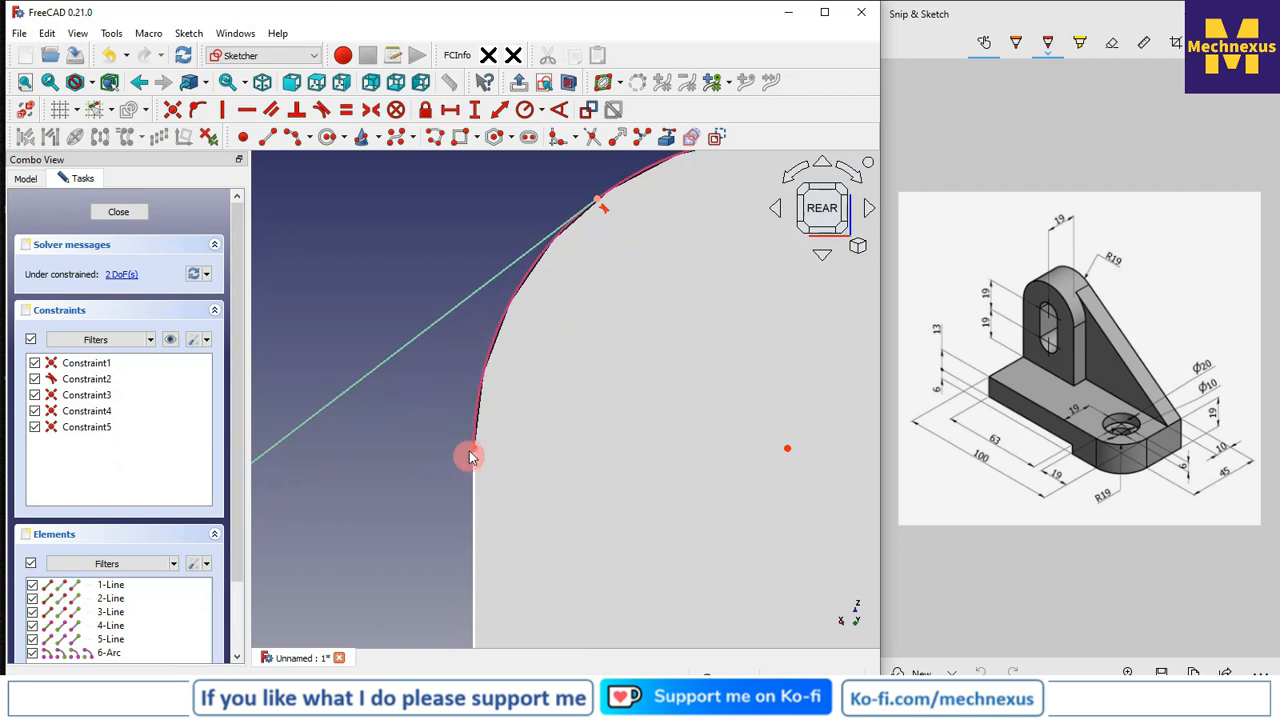
click(300, 136)
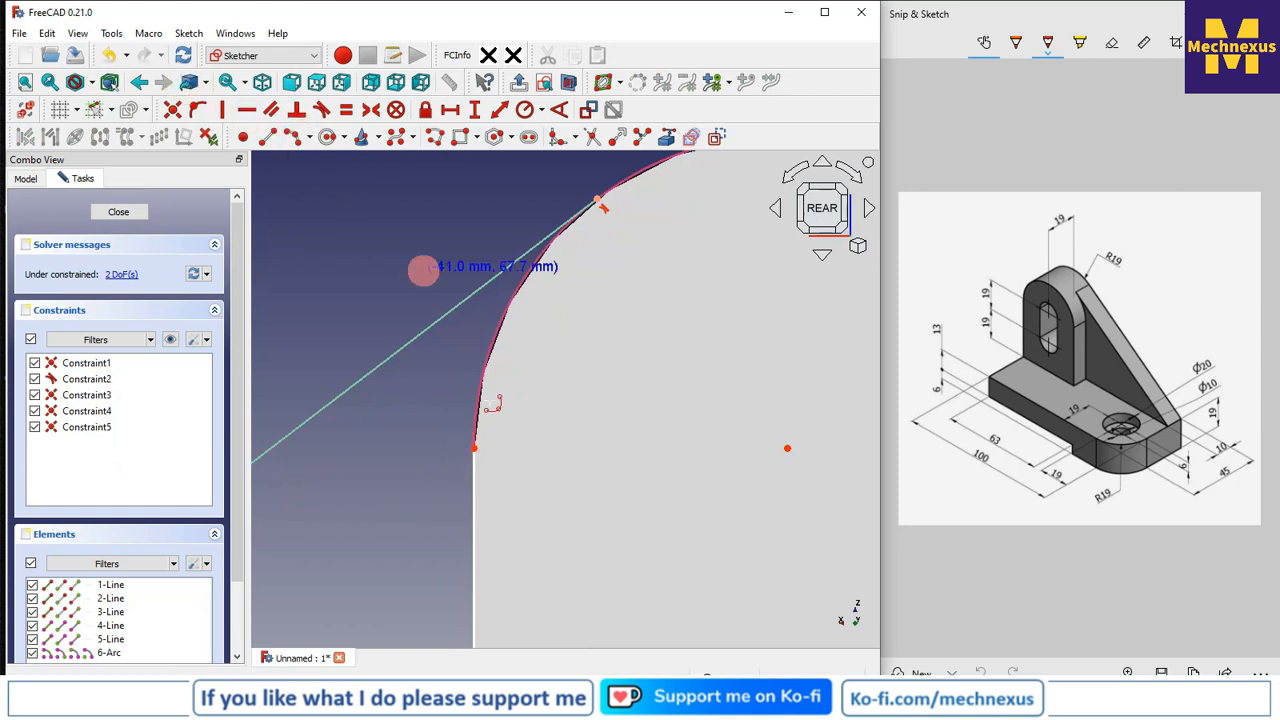
click(476, 448)
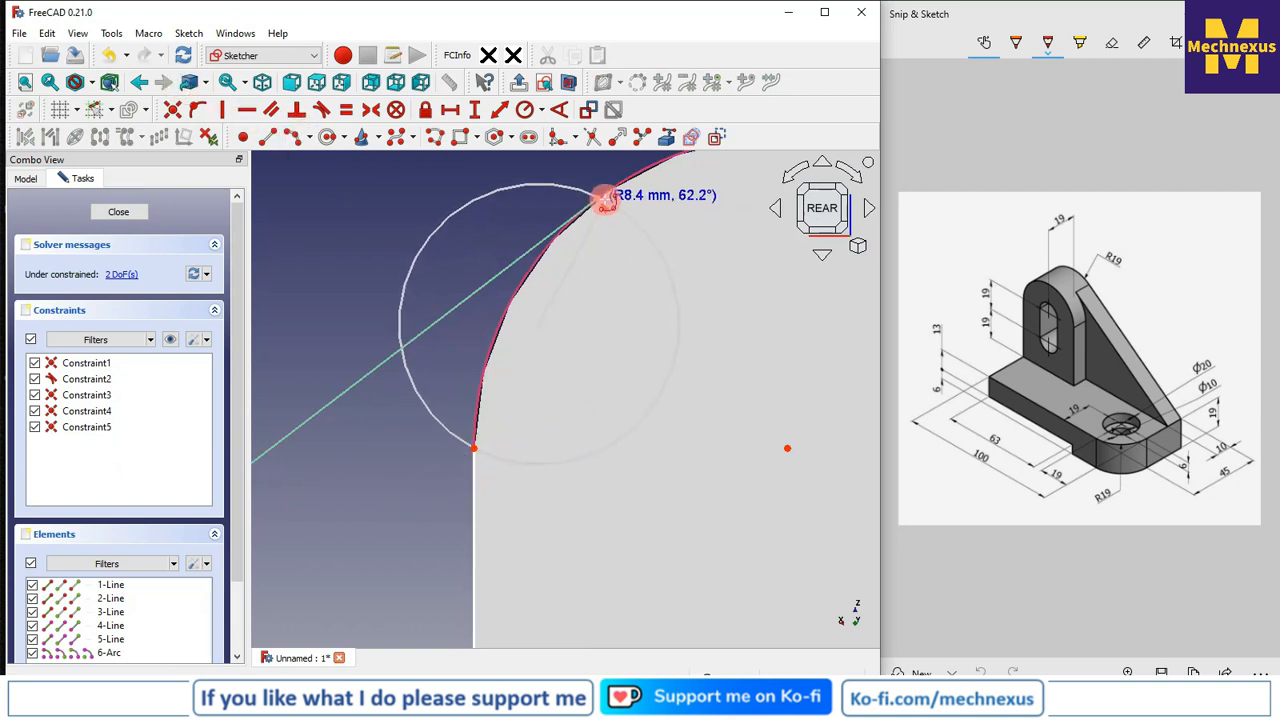
click(601, 201)
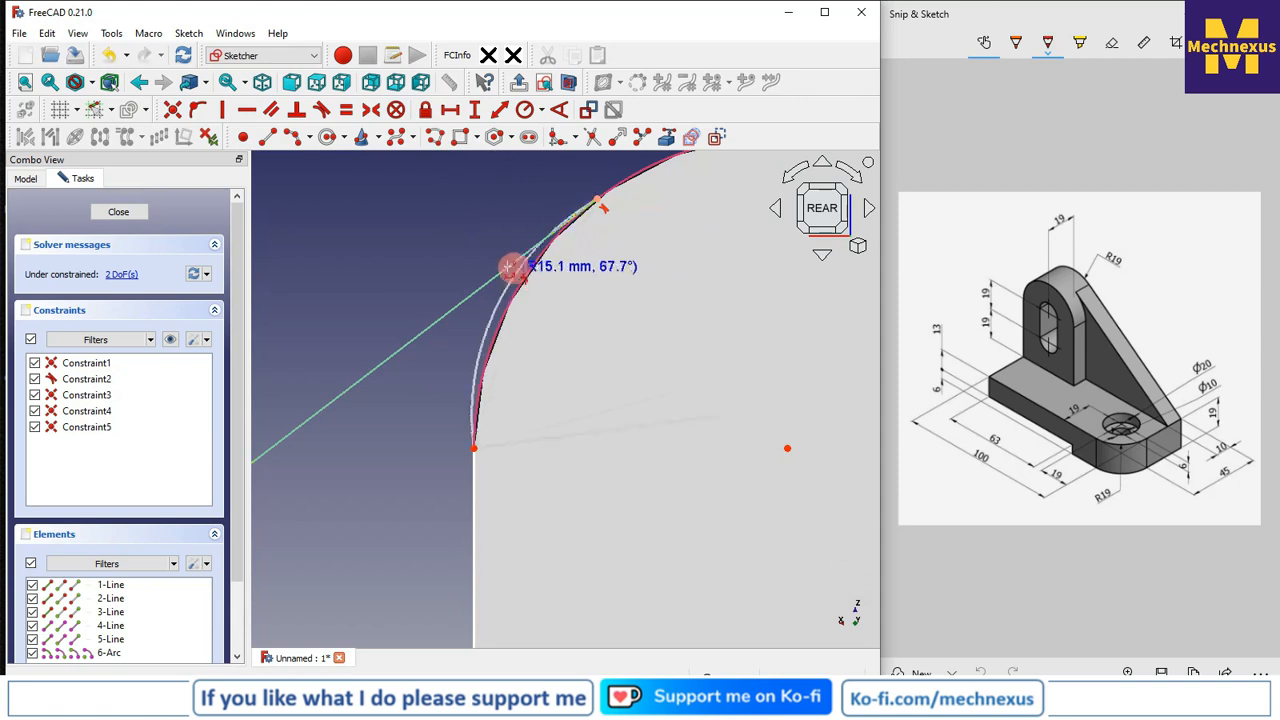
click(508, 283)
scroll(473, 331, up, 3)
right_click(417, 428)
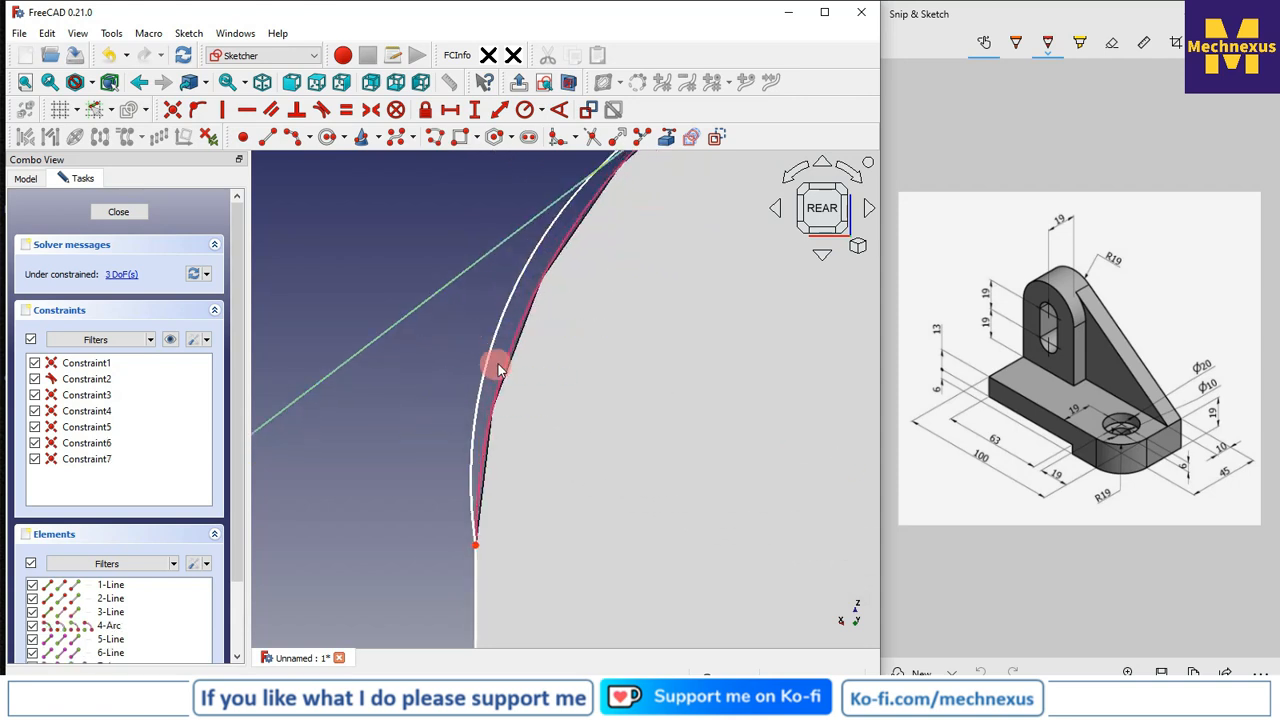
Constrain the new arc's radius equal to the upright's projected rounded edge.
click(490, 353)
click(508, 360)
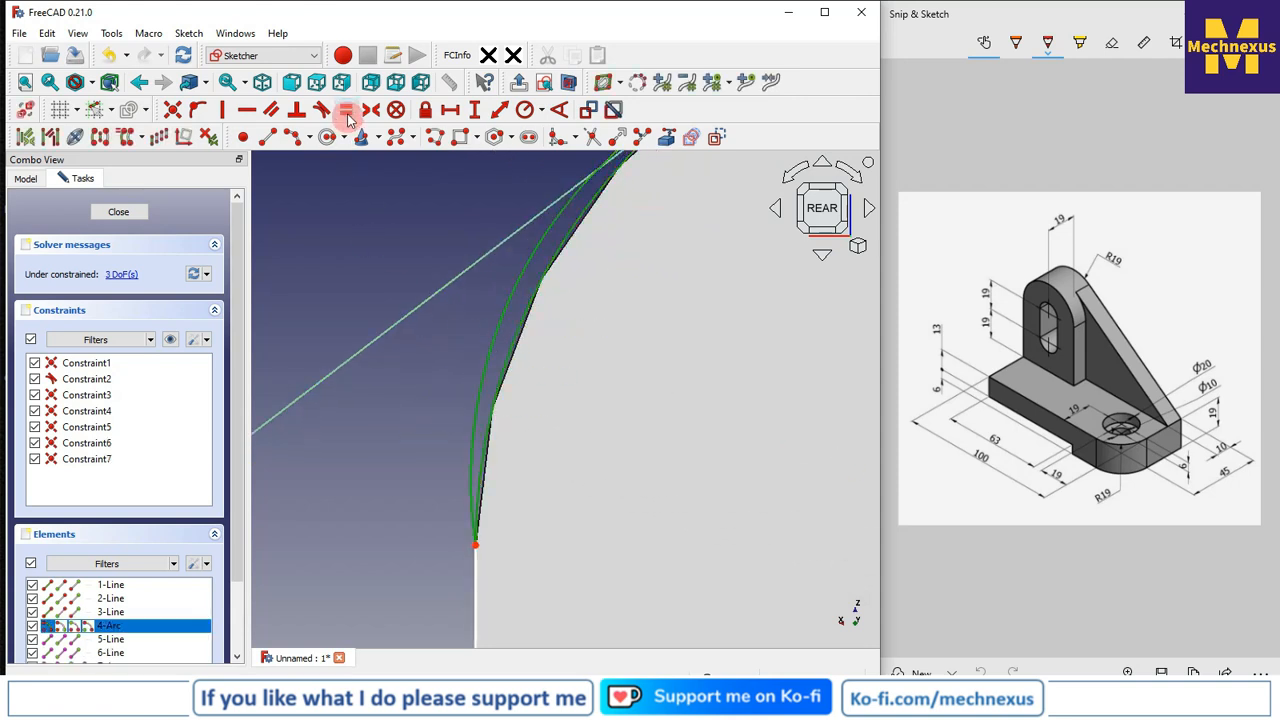
click(346, 112)
scroll(562, 417, down, 5)
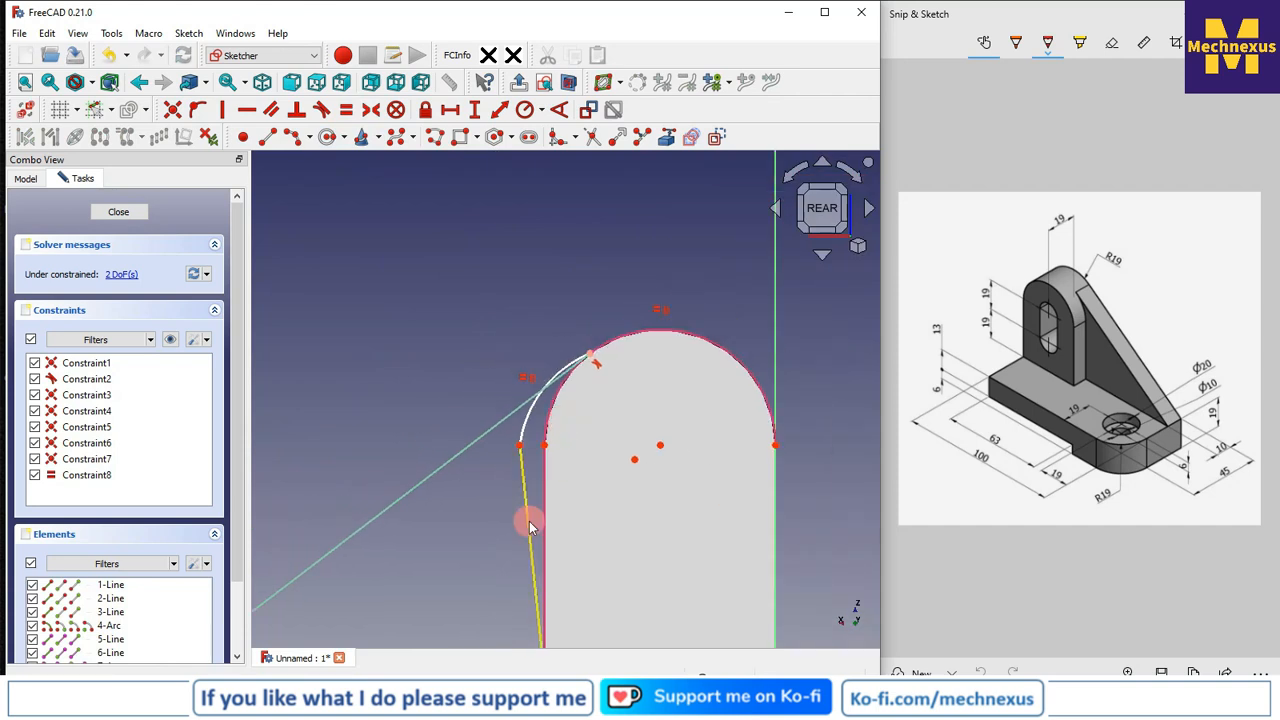
Constrain the line below the new arc to be vertical and pull the arc's lower end down along the upright's edge.
click(529, 521)
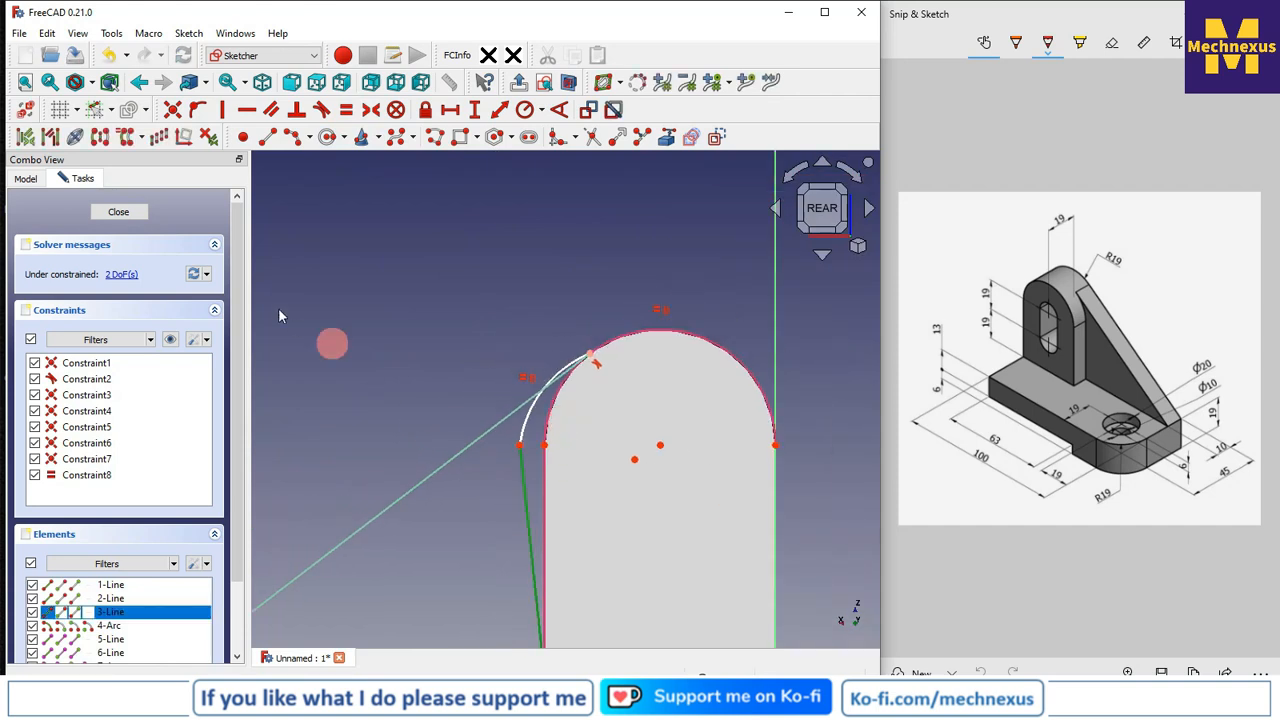
click(222, 110)
click(547, 390)
drag(572, 410, 538, 508)
scroll(557, 429, up, 3)
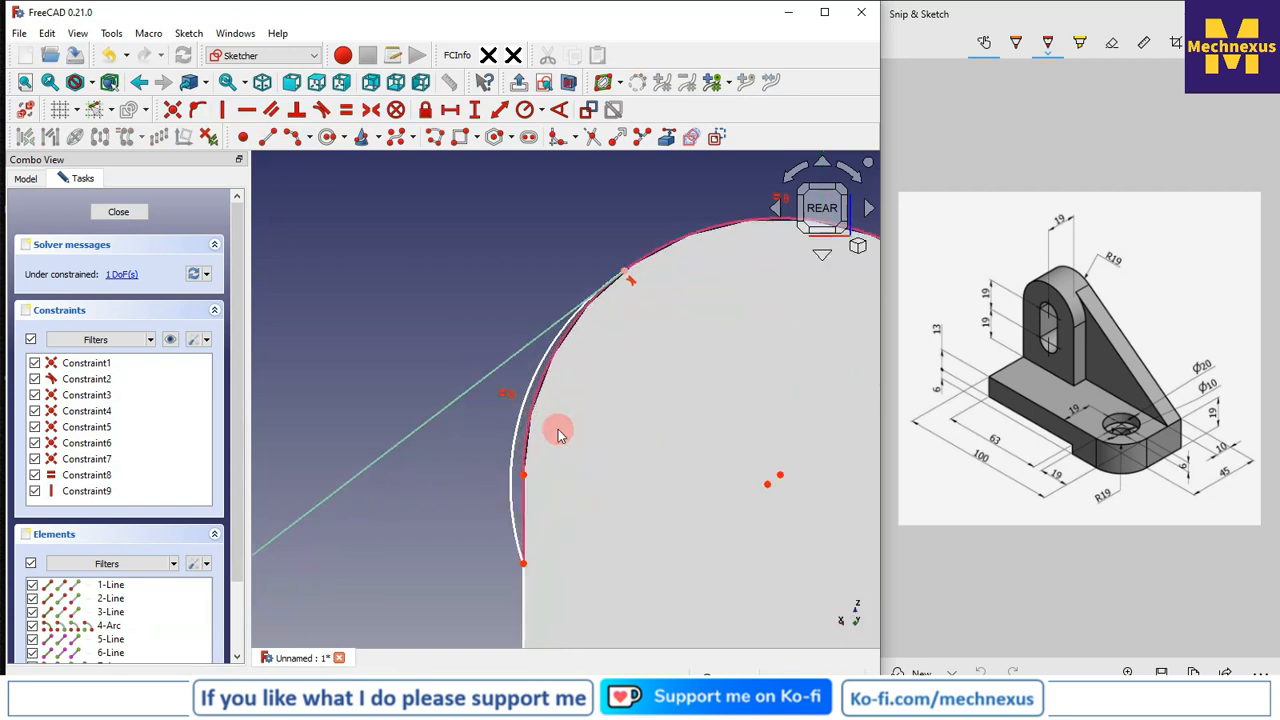
Make the new arc tangent to the vertical line and close the rib sketch.
click(516, 535)
click(520, 578)
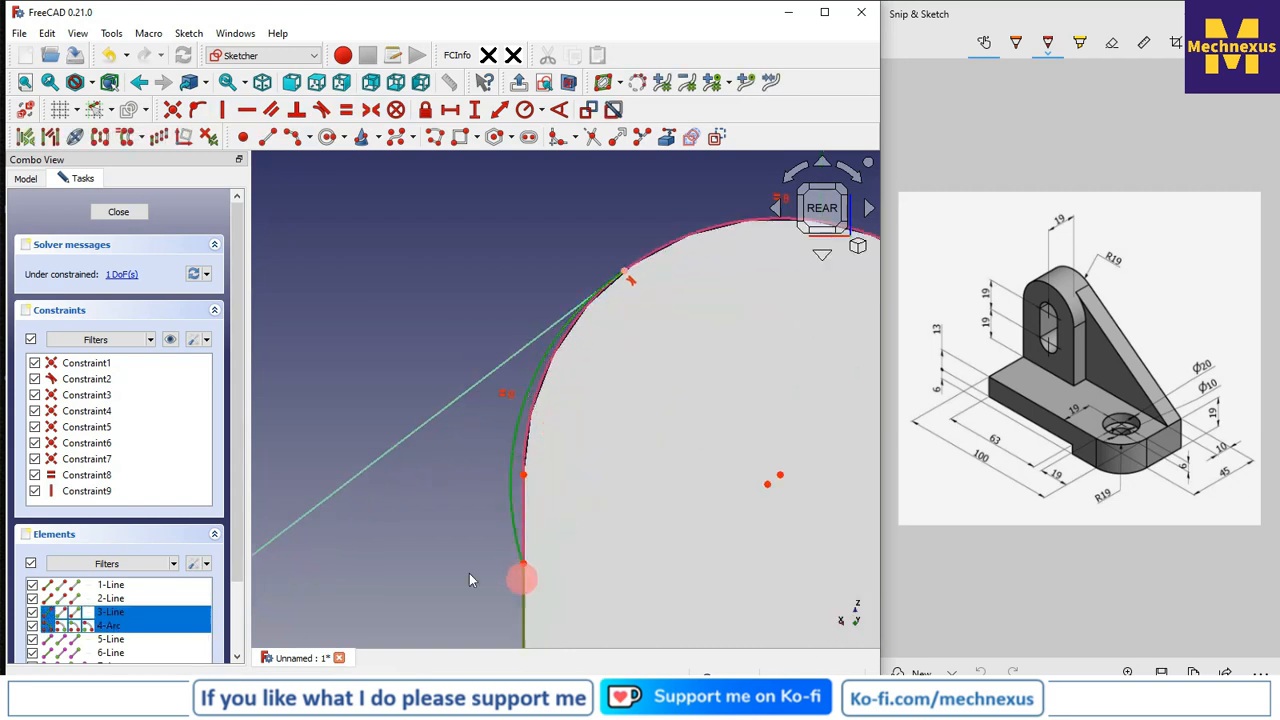
click(321, 110)
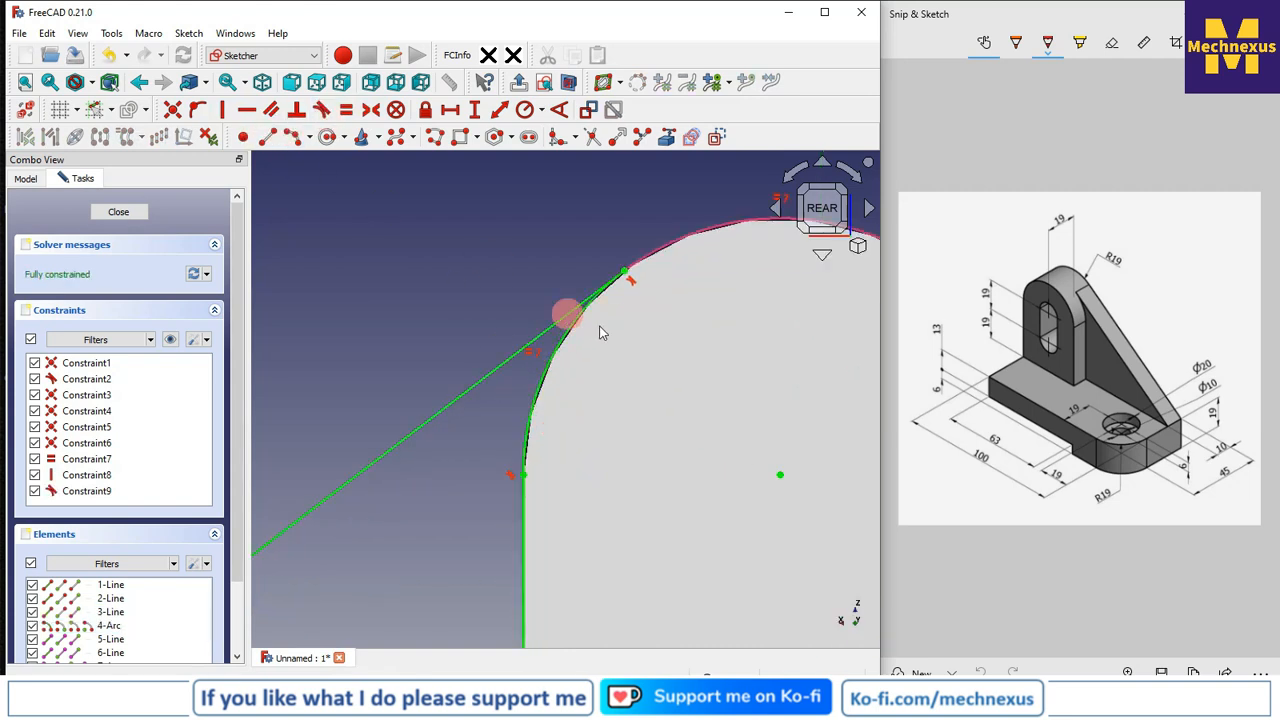
scroll(563, 314, down, 3)
click(128, 213)
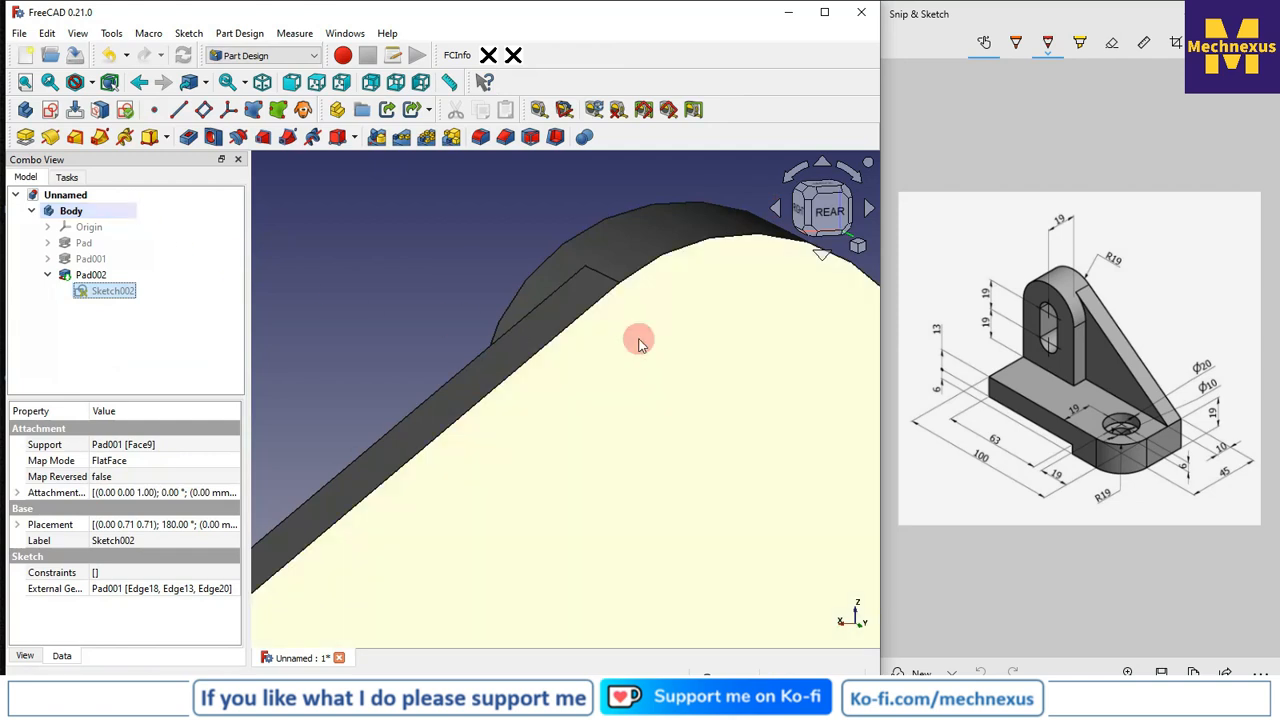
Fillet the base's vertical corner edge, at the front of the end away from the upright, with a 19 mm radius.
scroll(640, 346, down, 8)
mouse_move(580, 416)
middle_down()
mouse_move(703, 441)
mouse_move(703, 460)
mouse_move(514, 363)
mouse_move(743, 451)
mouse_move(783, 518)
middle_up()
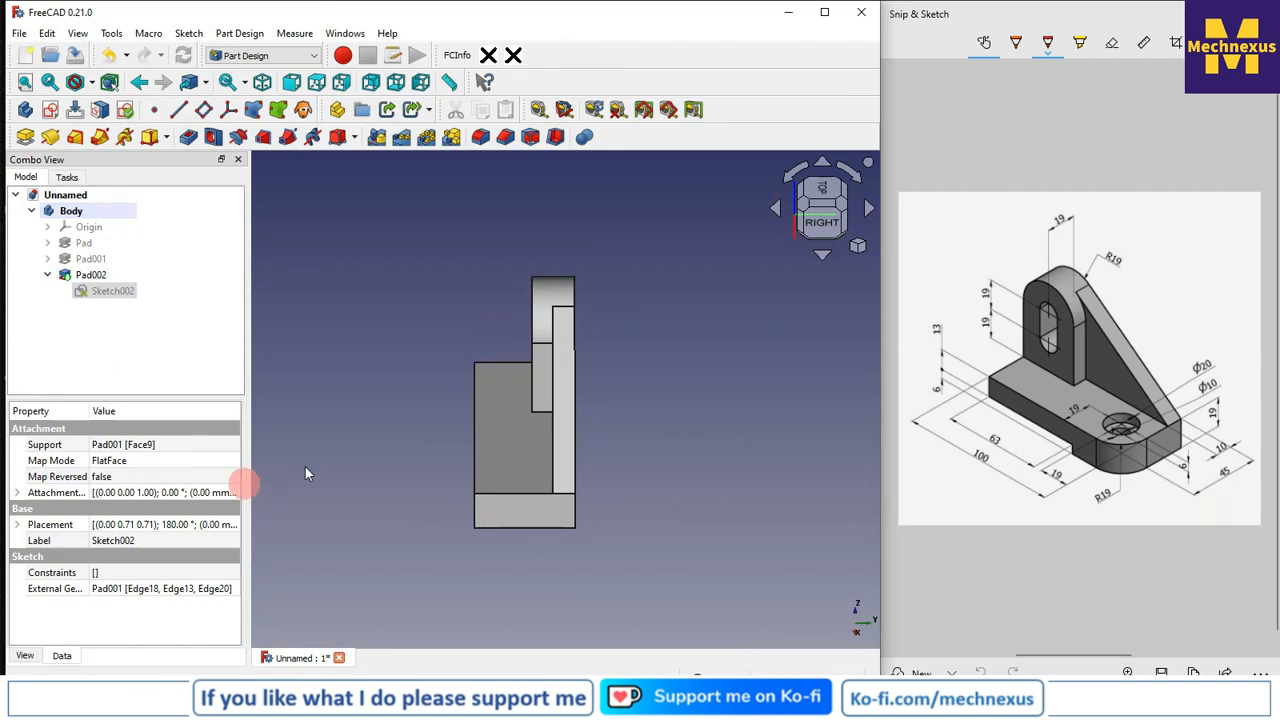
key(0)
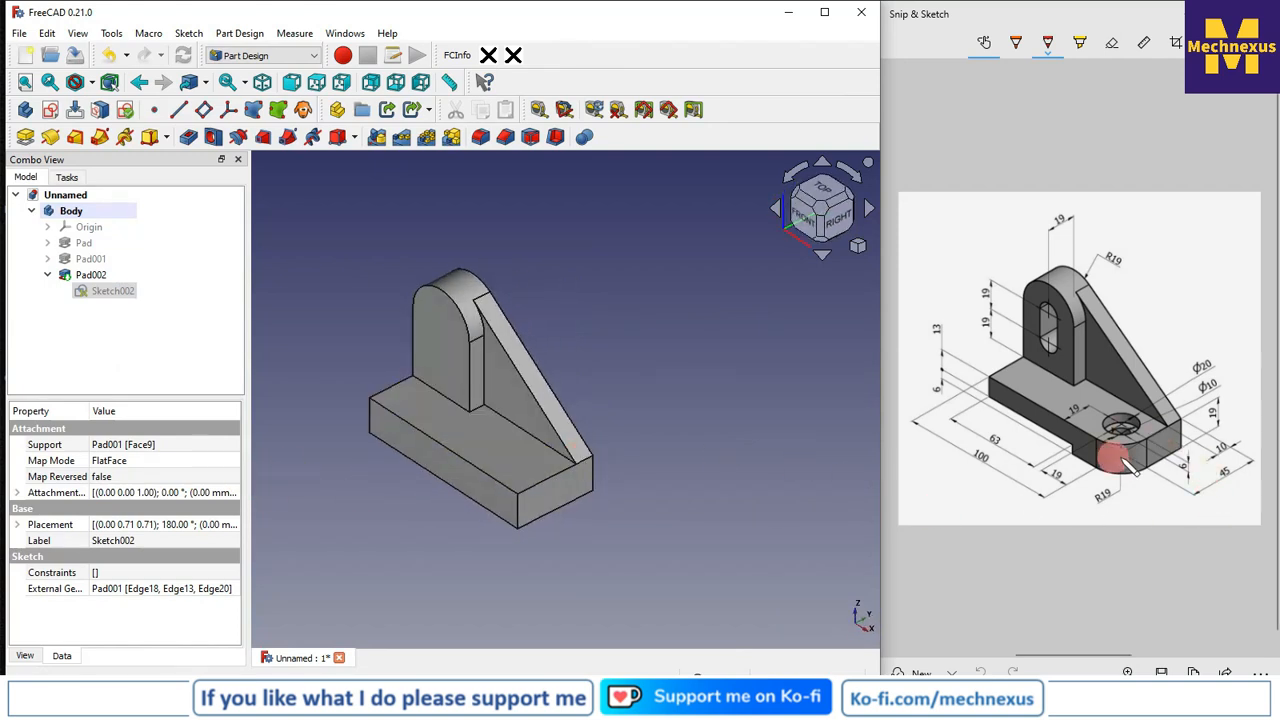
click(518, 503)
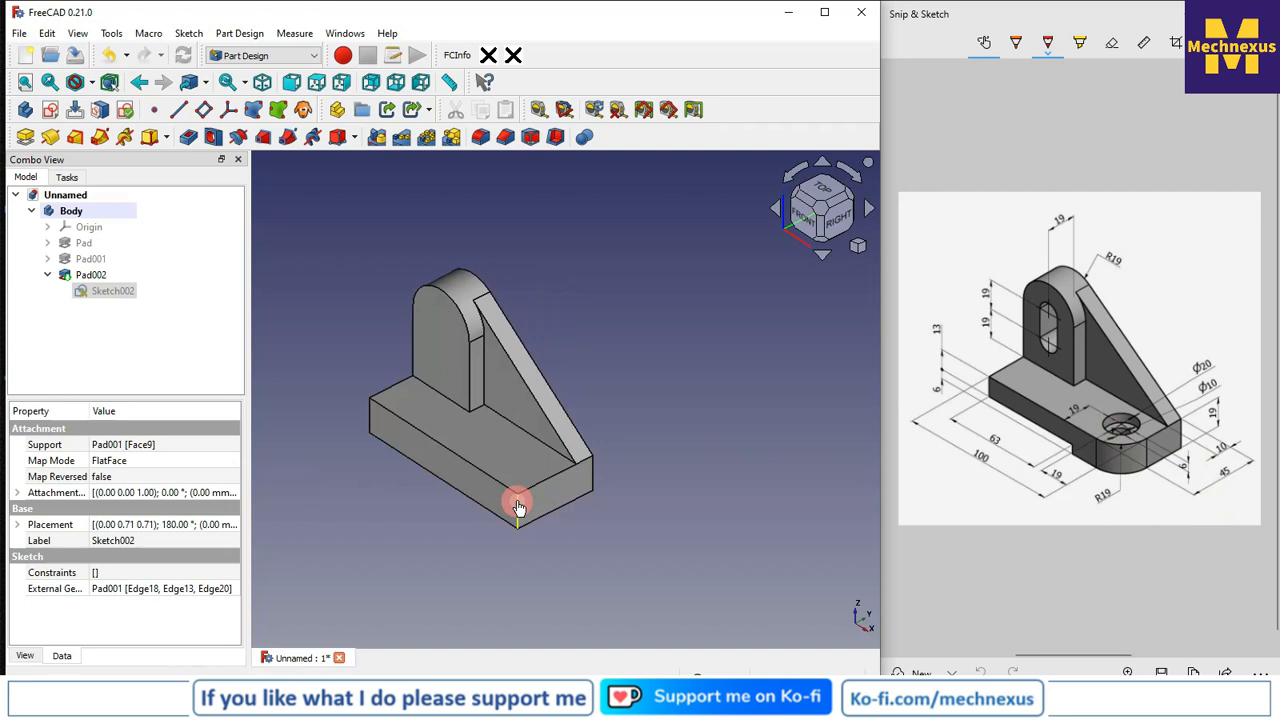
click(482, 138)
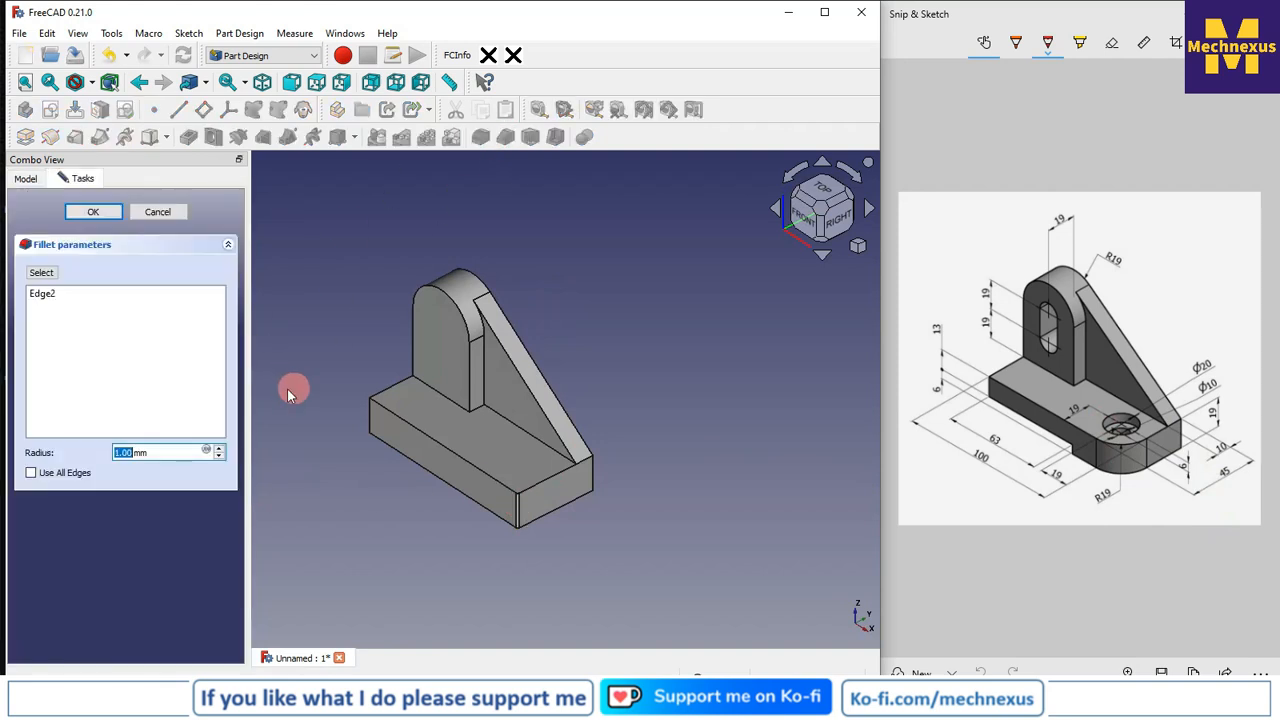
text(19)
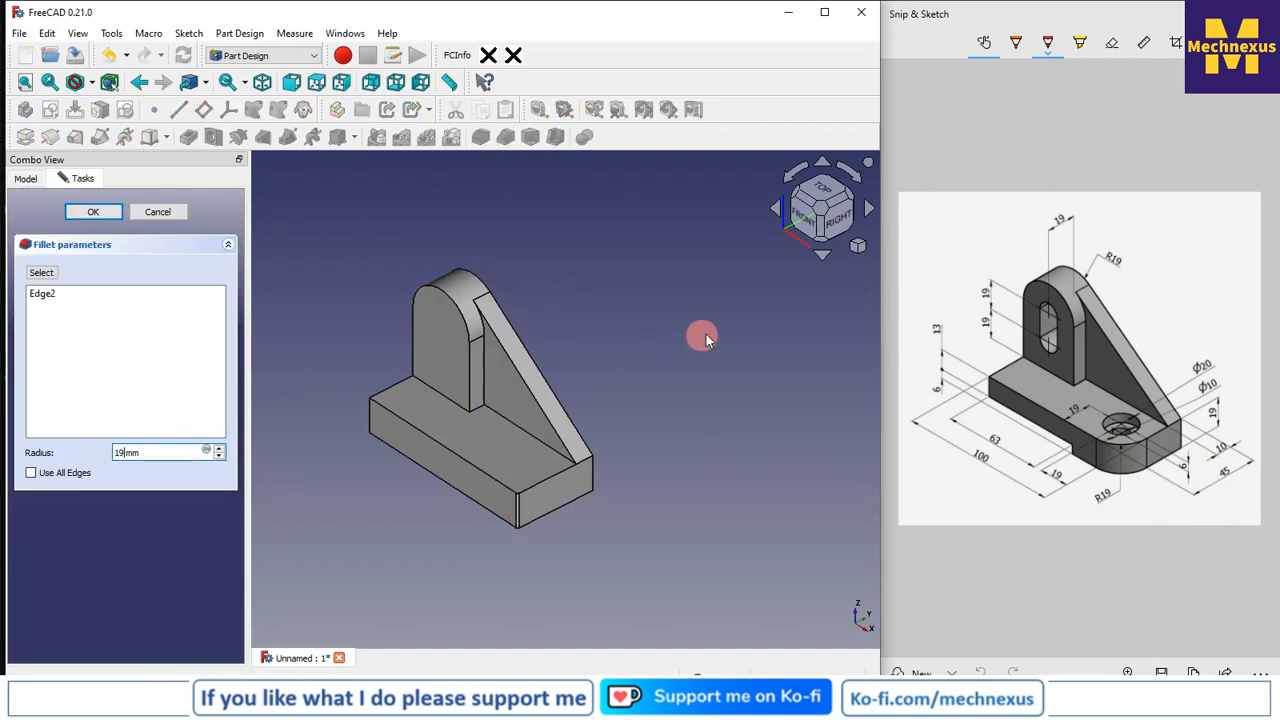
click(80, 213)
Create a sketch on the base's upper face and project the filleted corner's arc into it as external geometry.
scroll(680, 322, down, 1)
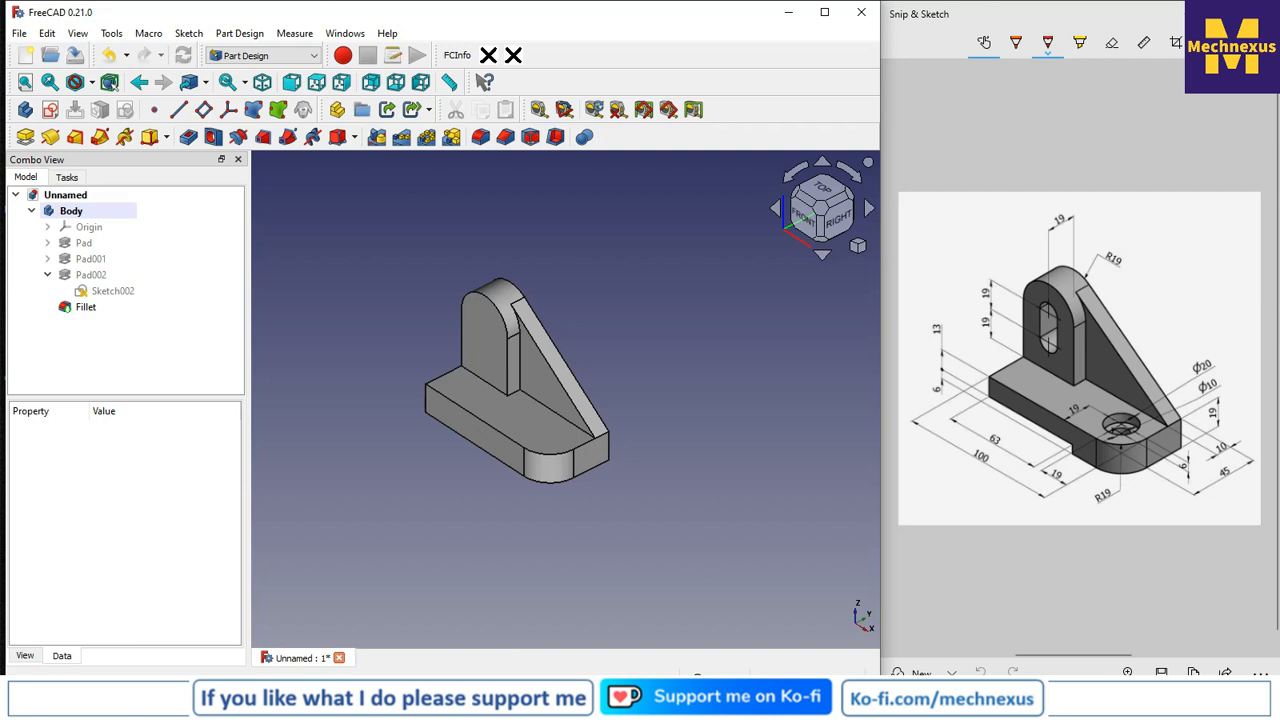
scroll(540, 393, up, 2)
click(514, 457)
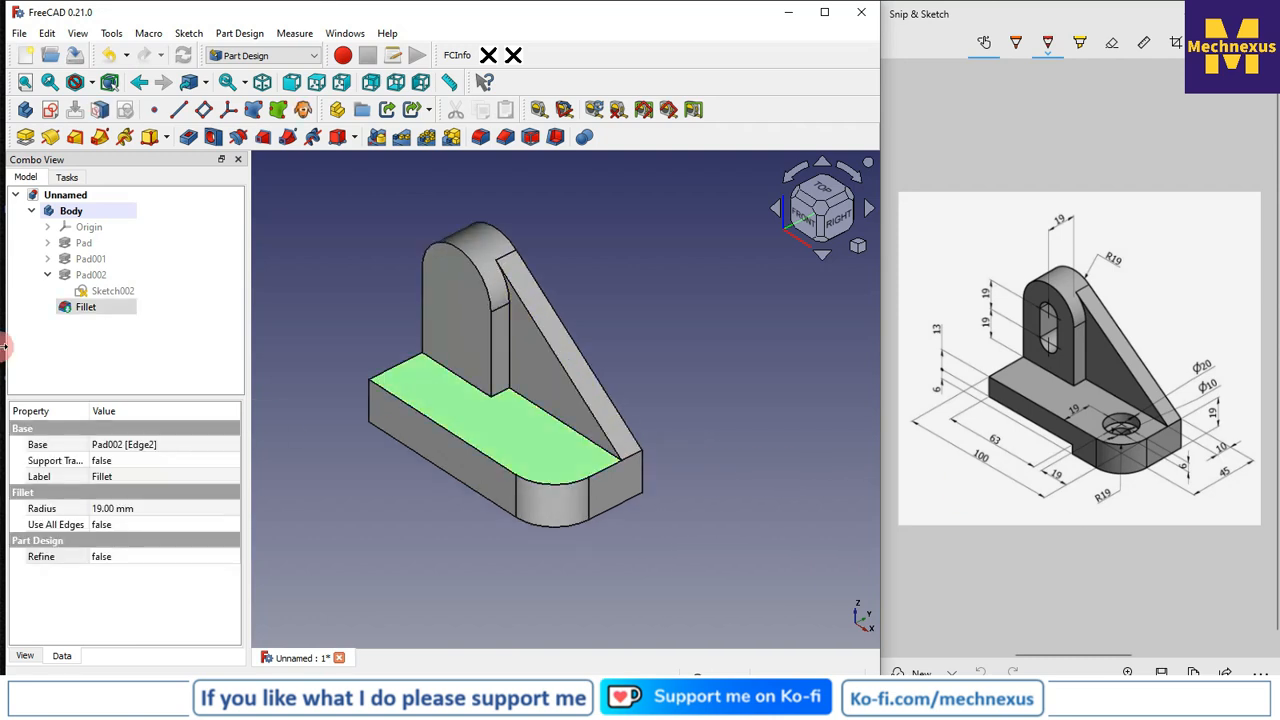
click(50, 110)
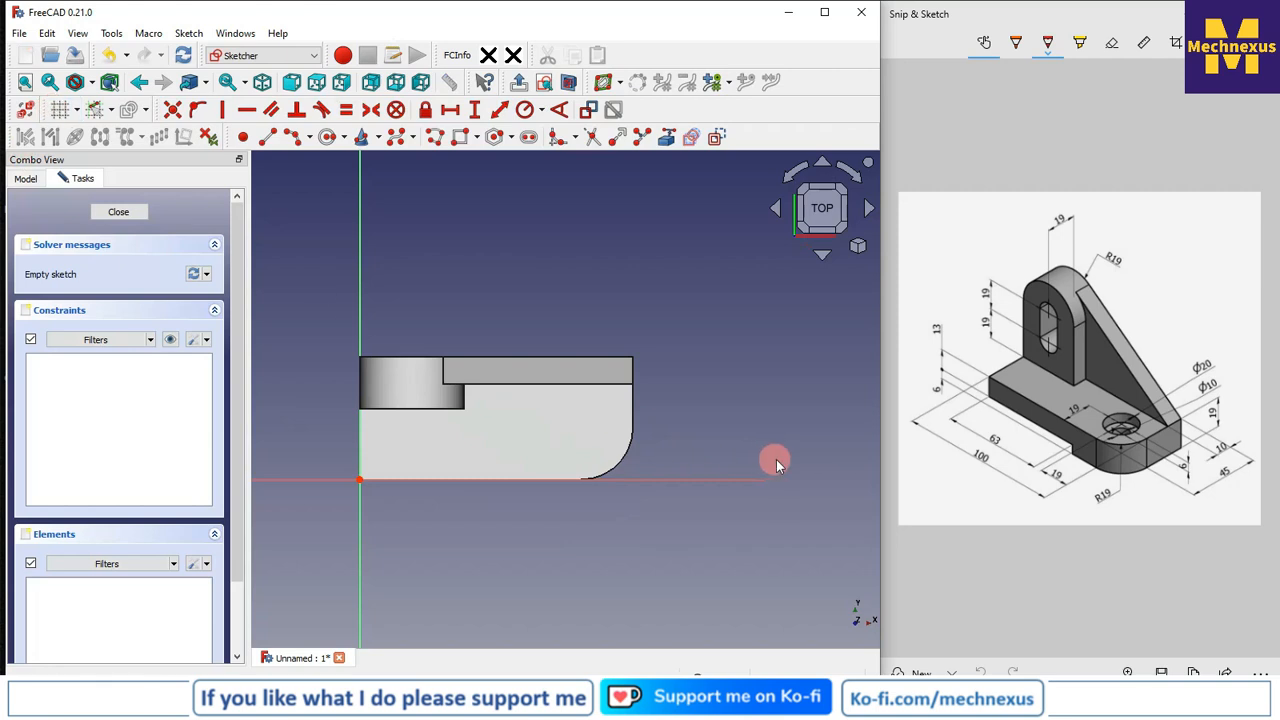
click(667, 137)
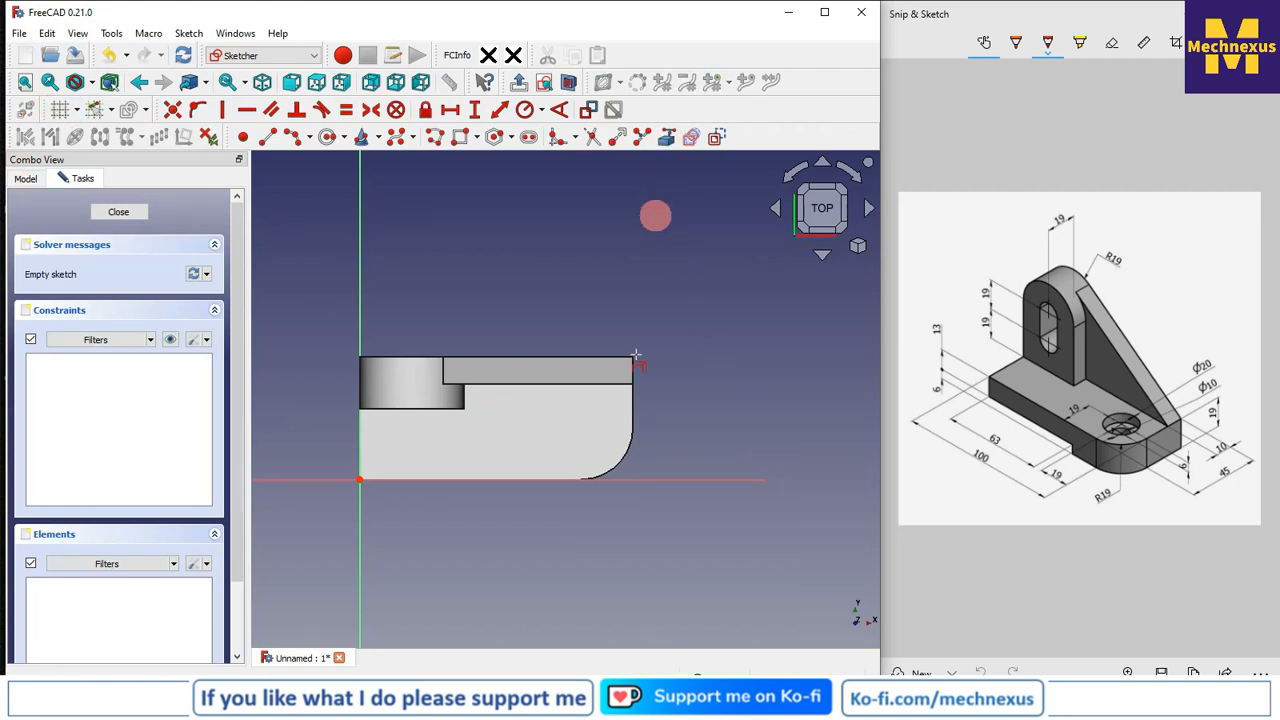
click(618, 458)
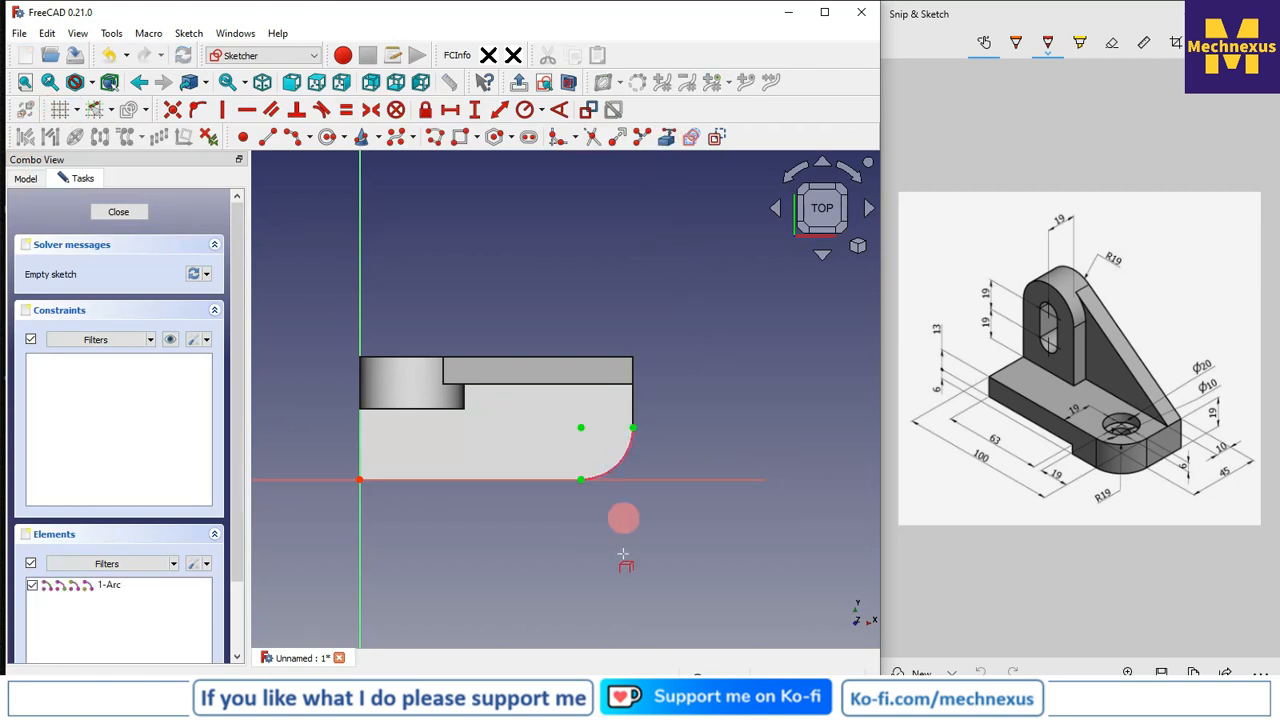
Draw a circle about 14 mm in diameter centred on the projected corner arc's centre point.
click(329, 139)
scroll(608, 445, up, 3)
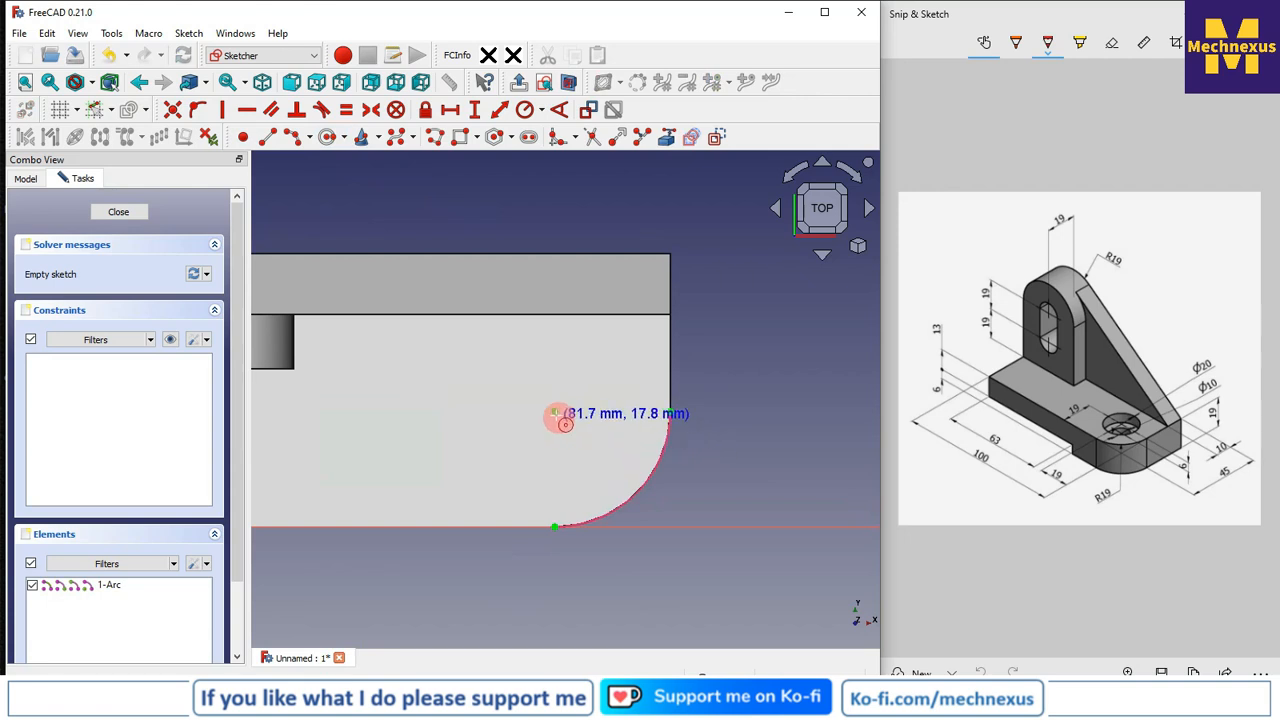
click(555, 411)
click(586, 441)
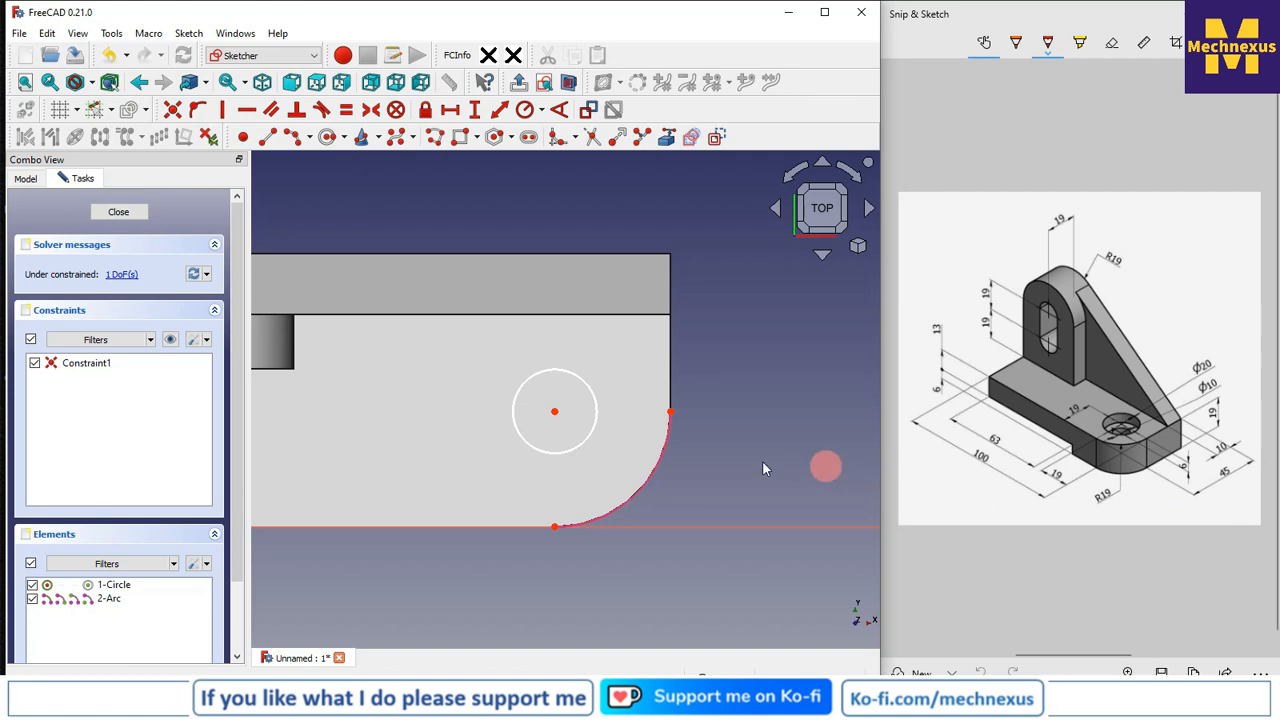
Constrain the circle's diameter to 10 mm and close the sketch.
click(580, 377)
click(545, 112)
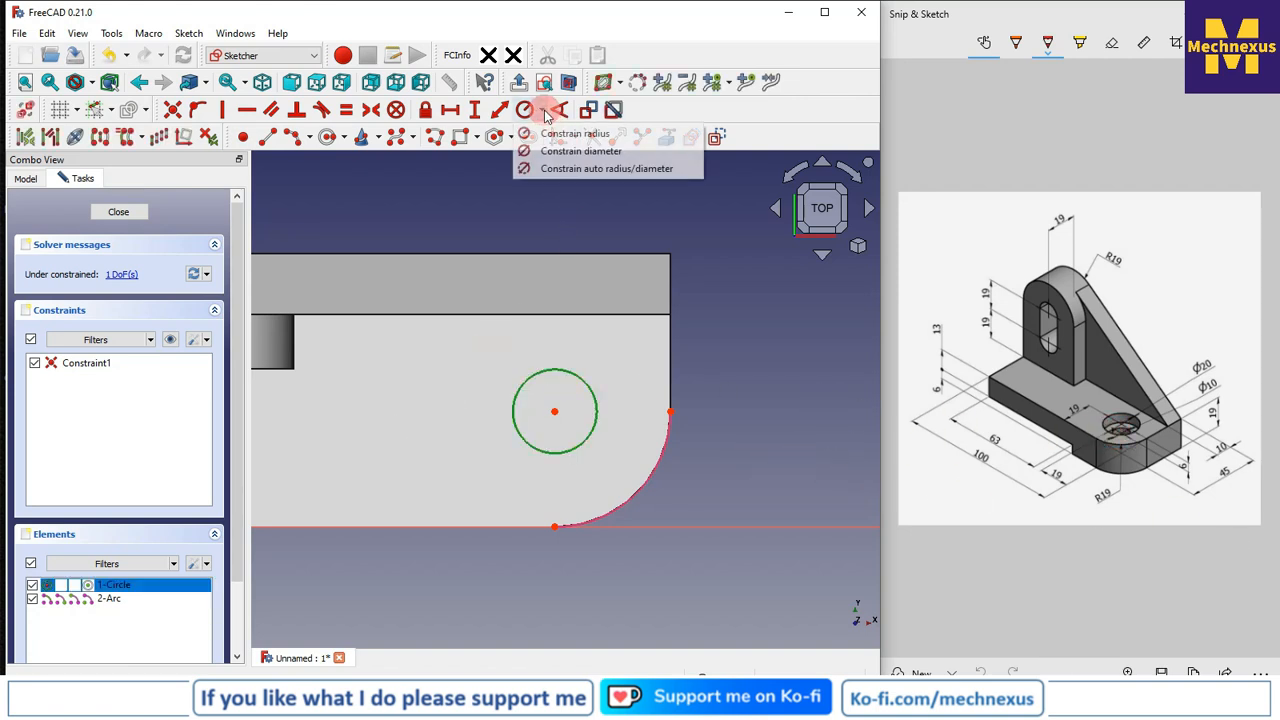
click(575, 151)
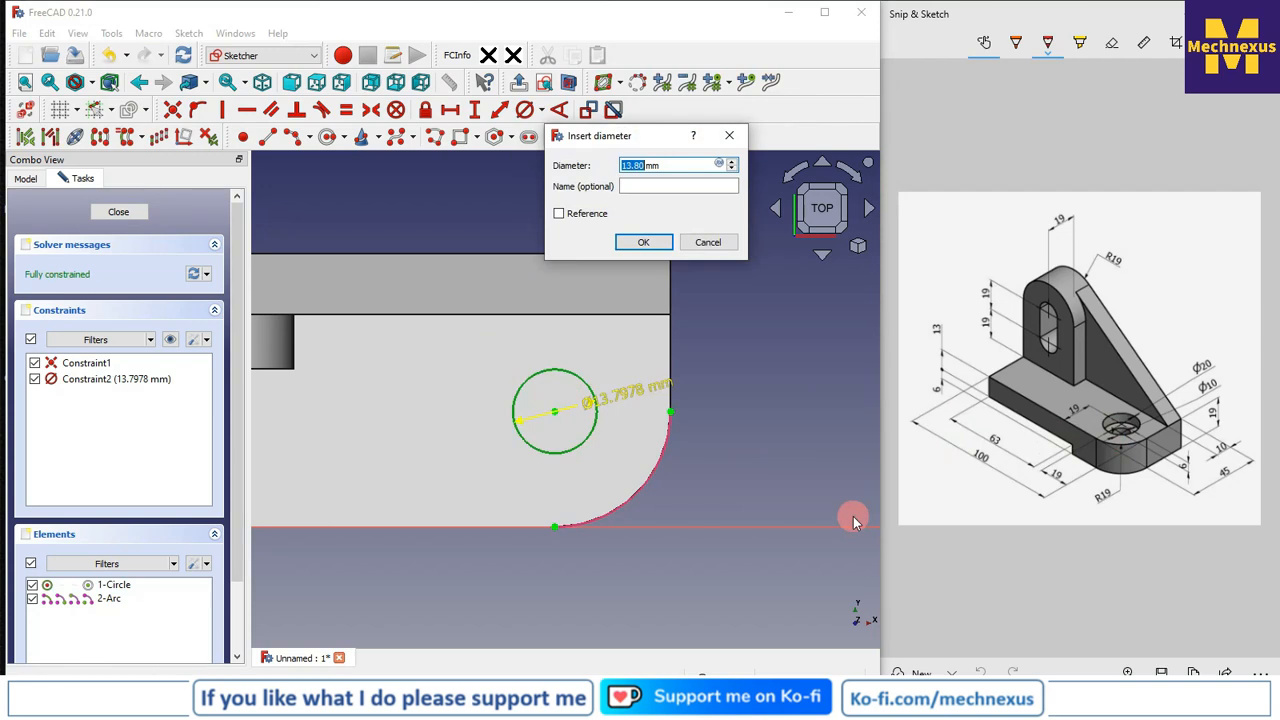
key(Return)
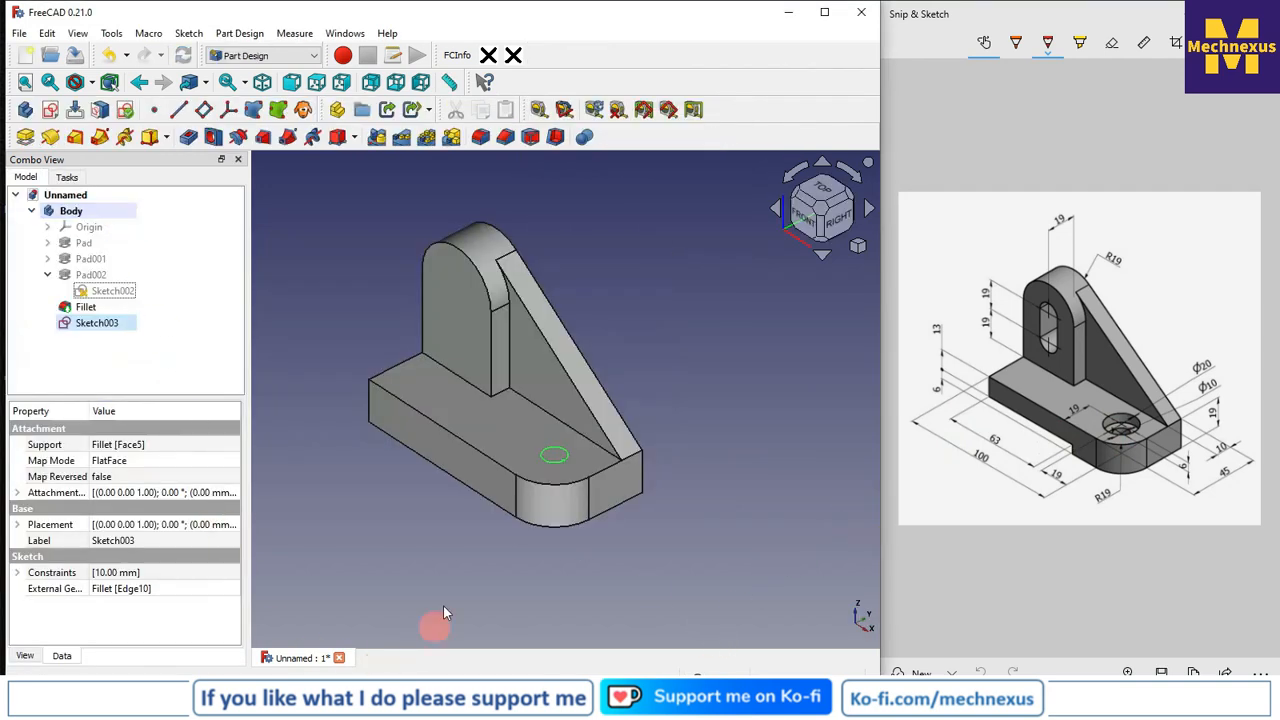
Start a Hole feature from the circle sketch on the base and set its diameter to 10 mm.
click(398, 558)
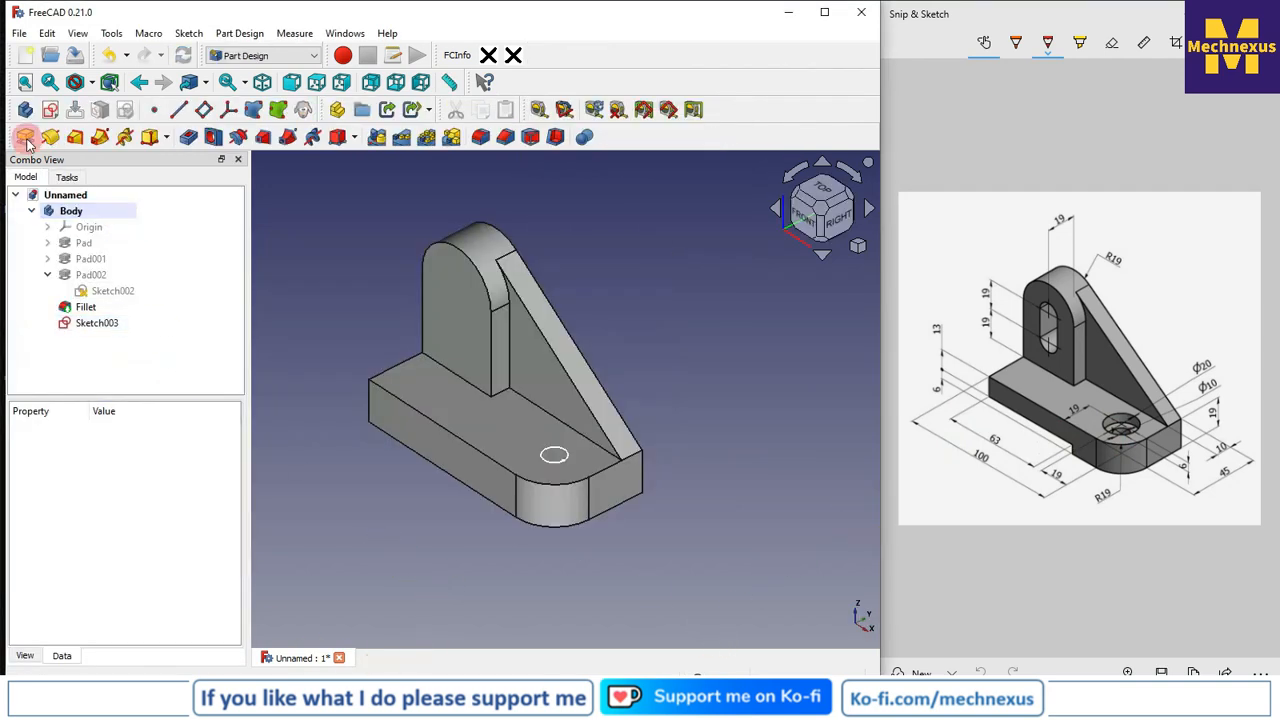
click(210, 138)
scroll(1080, 340, down, 1)
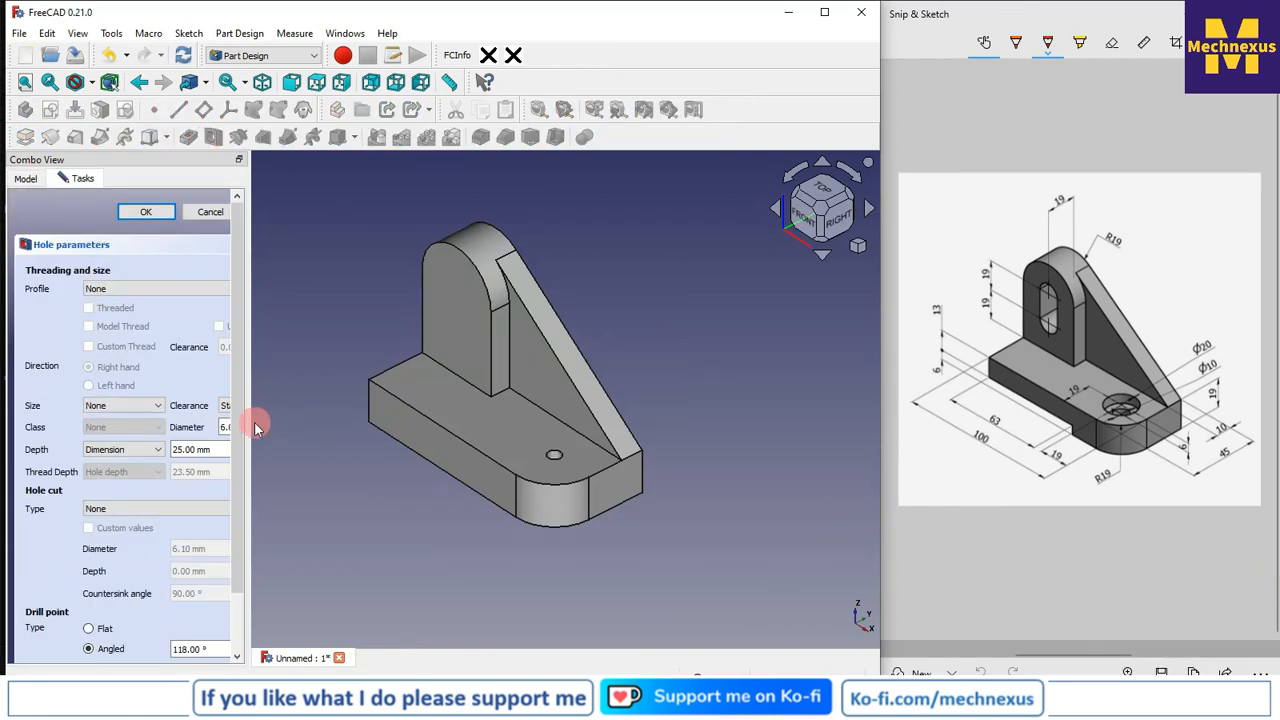
drag(263, 421, 466, 440)
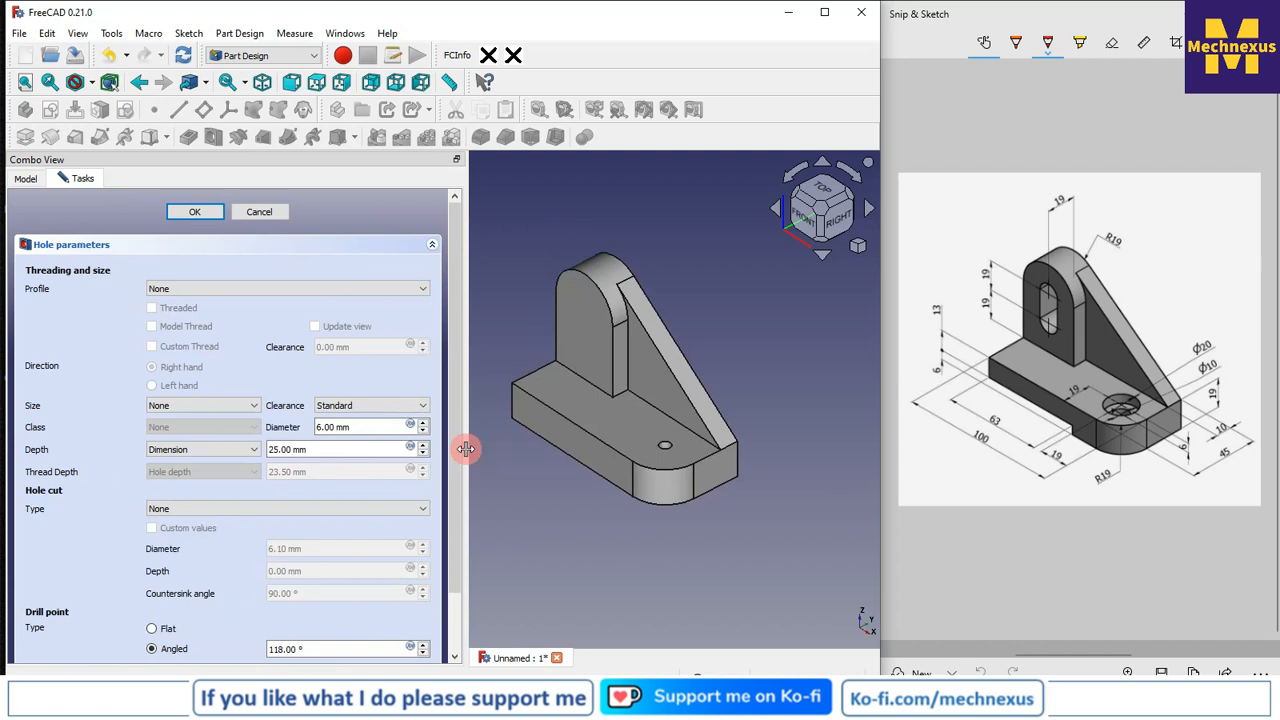
double_click(374, 426)
text(1)
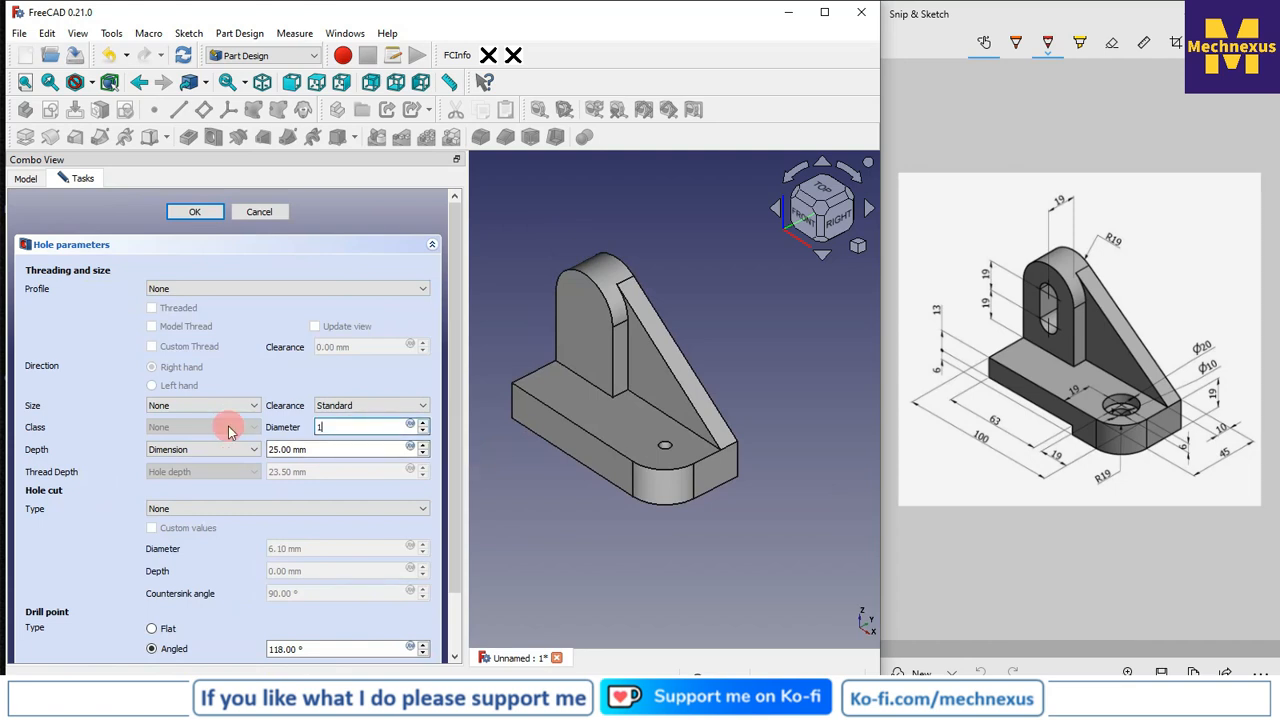
text(0)
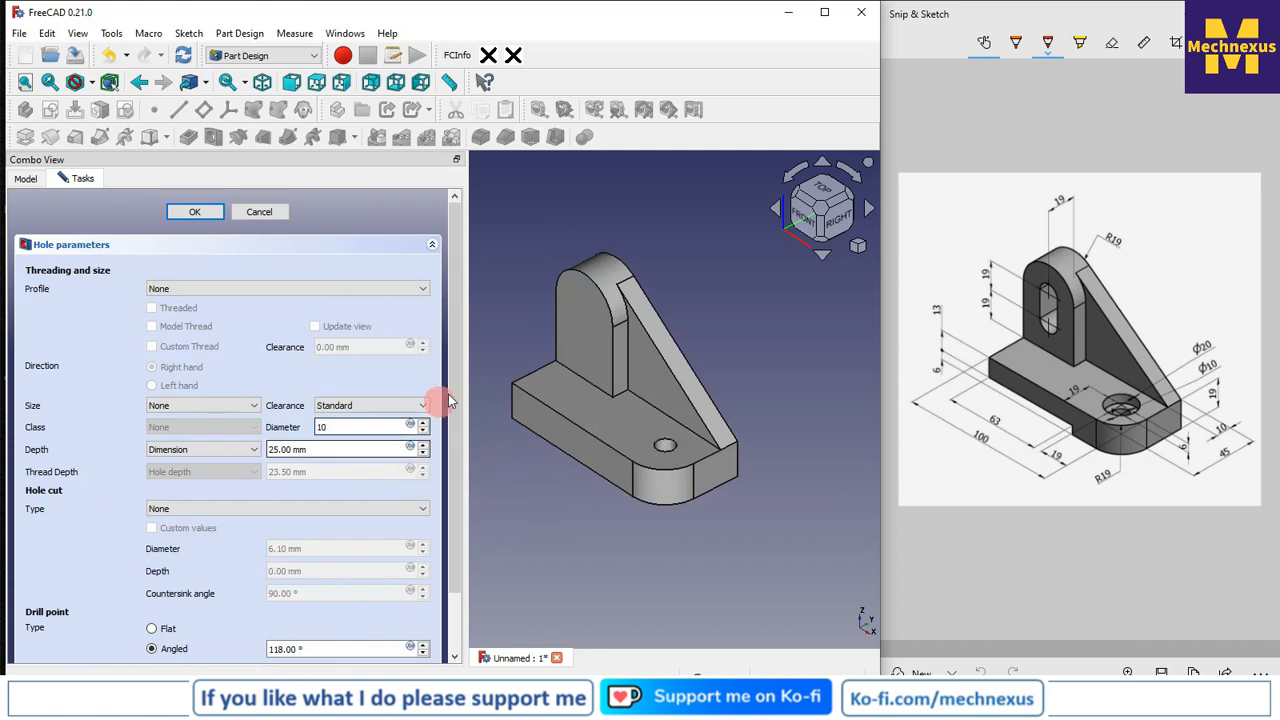
Give the hole a counterbore of 20 mm diameter and 6 mm depth, and finish the Hole feature.
drag(452, 394, 450, 470)
click(165, 440)
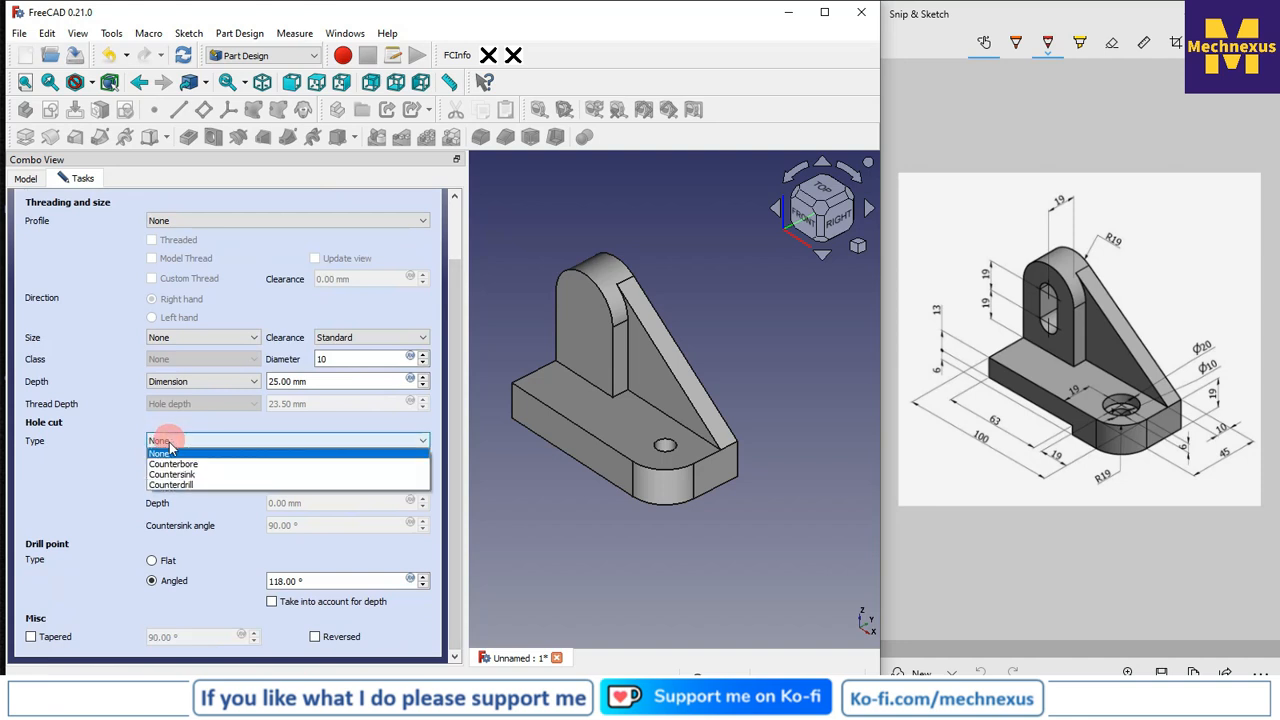
click(169, 465)
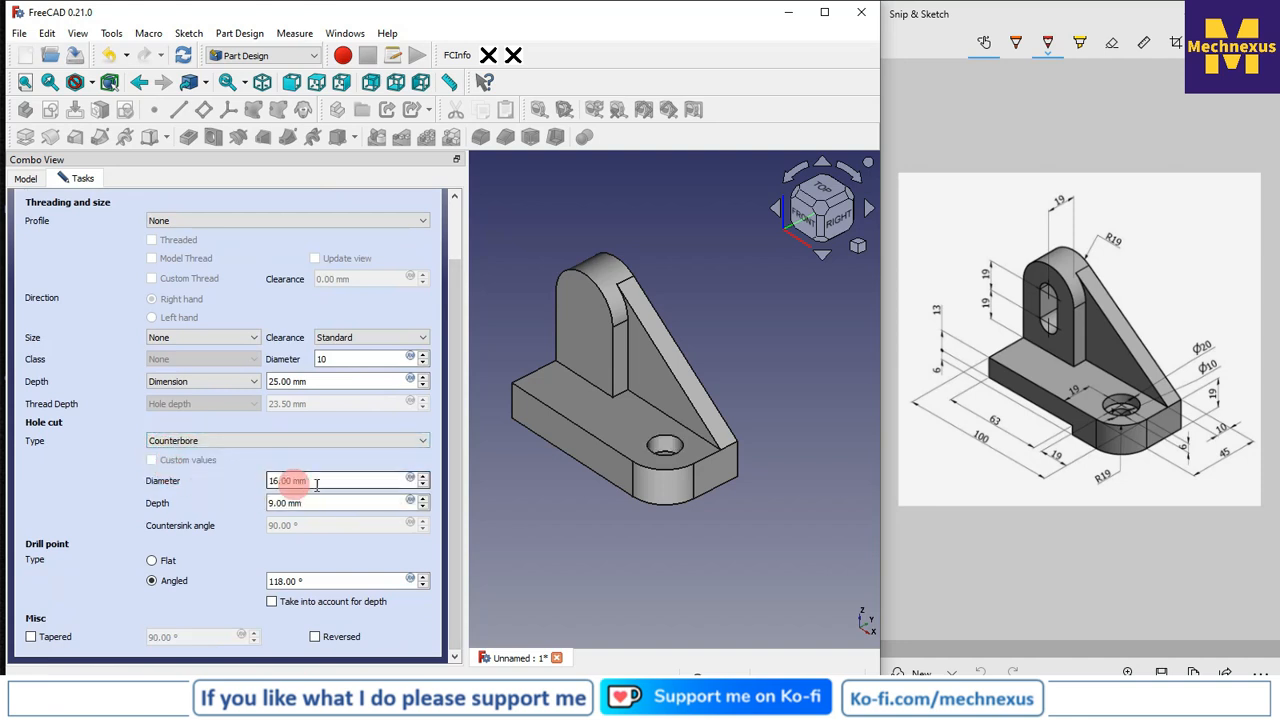
double_click(307, 481)
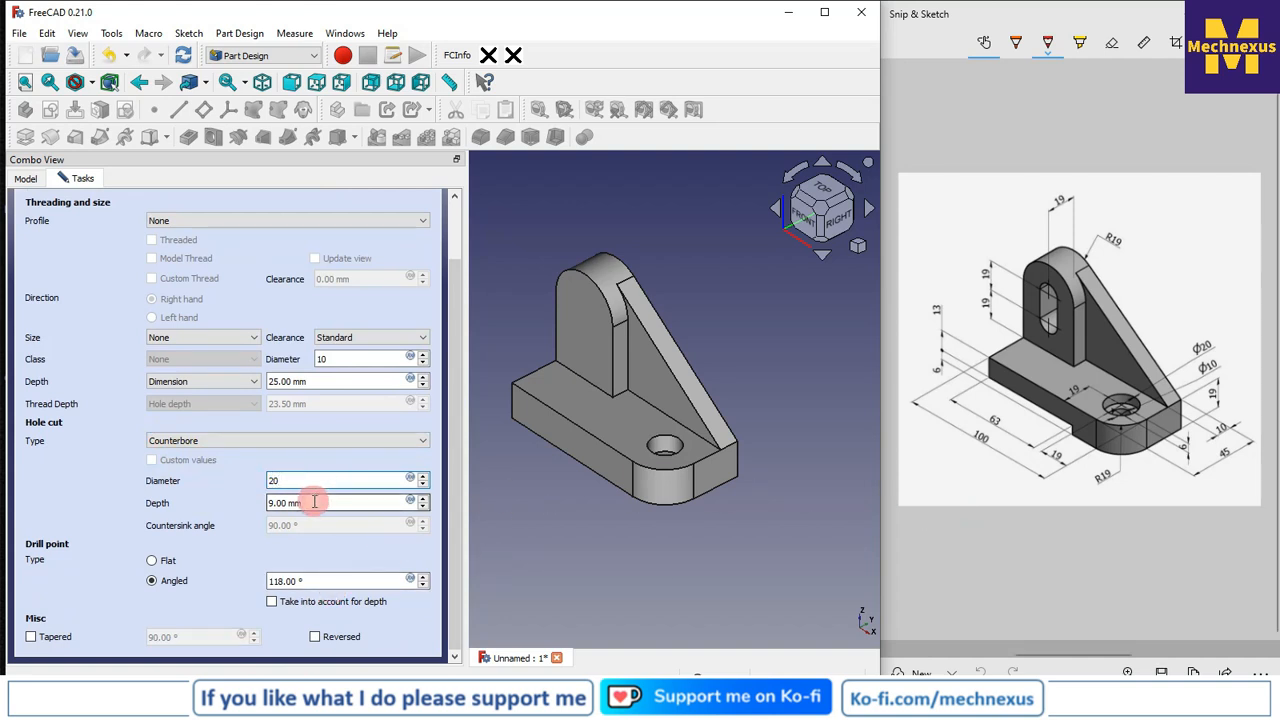
drag(314, 502, 185, 506)
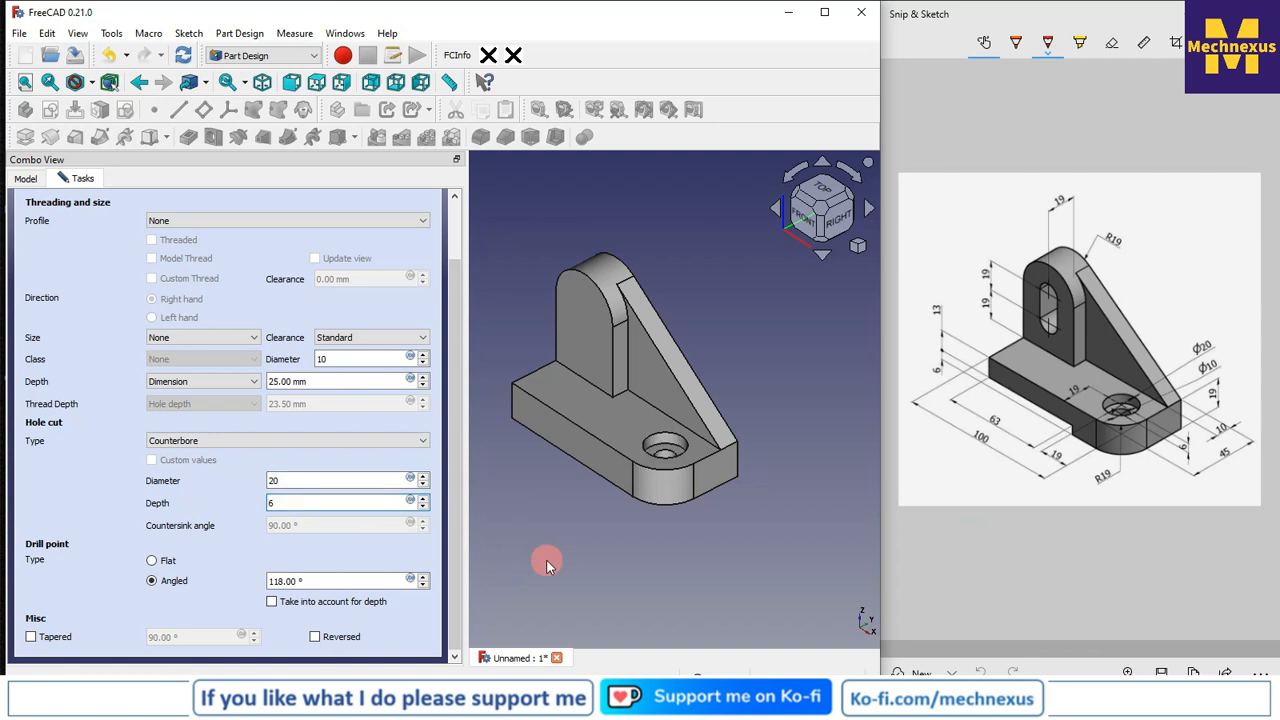
scroll(546, 559, up, 2)
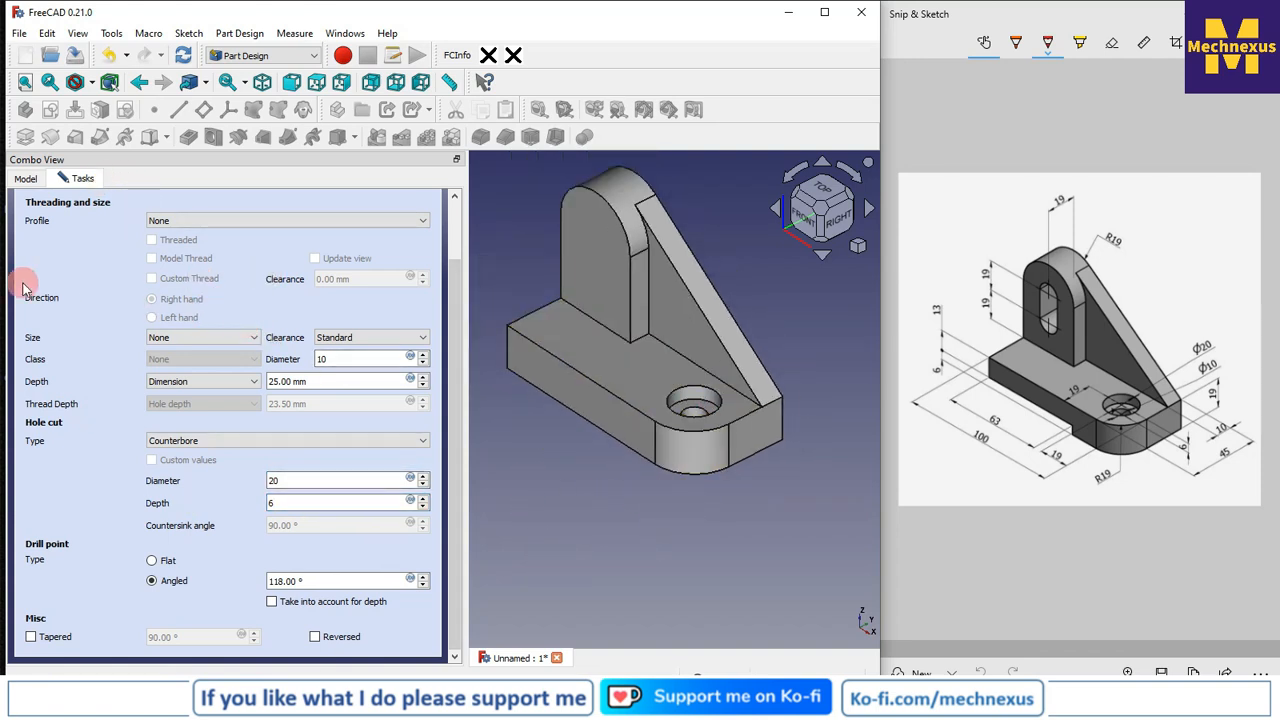
scroll(88, 247, up, 2)
click(203, 211)
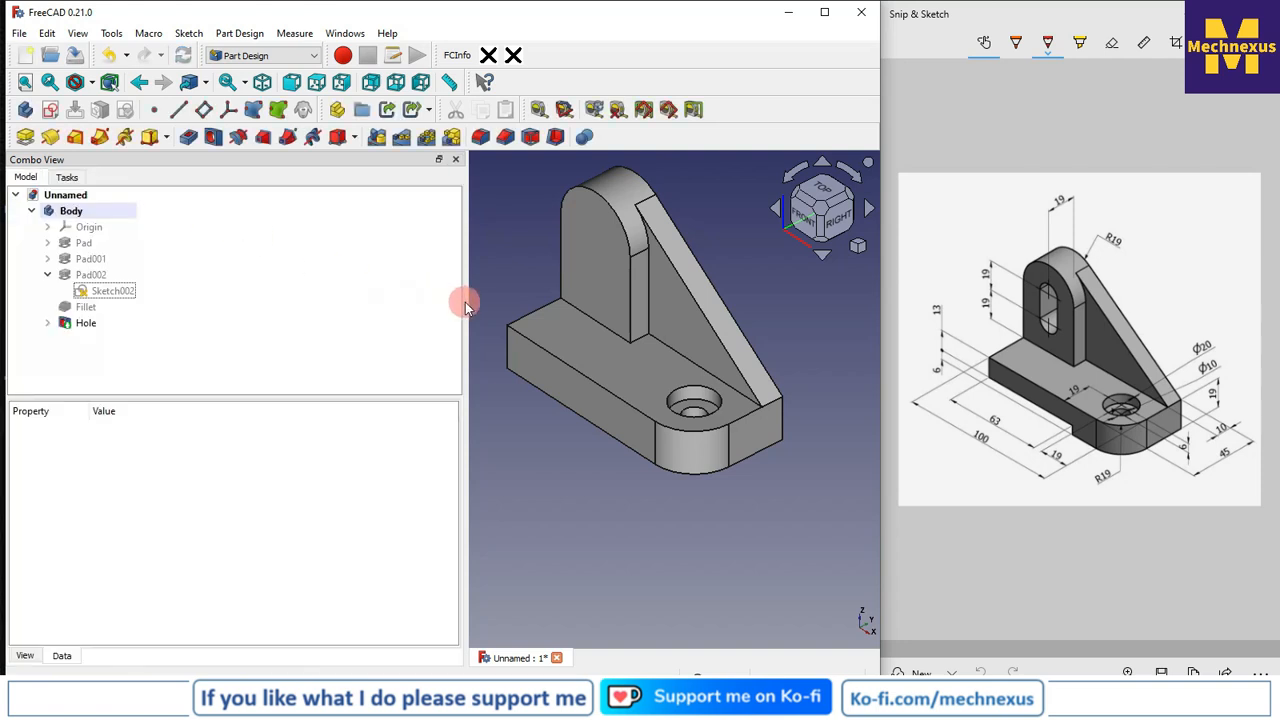
Create a sketch on the base's long front side face.
drag(467, 301, 143, 298)
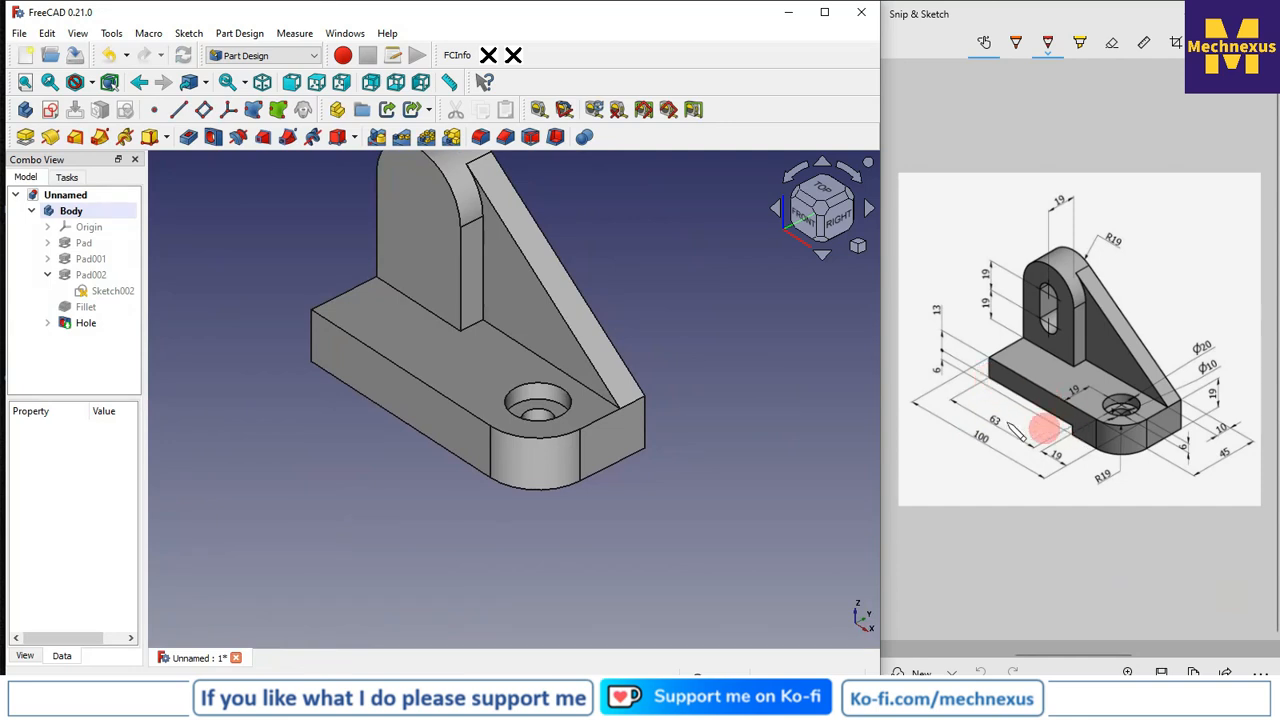
scroll(349, 521, down, 3)
click(360, 433)
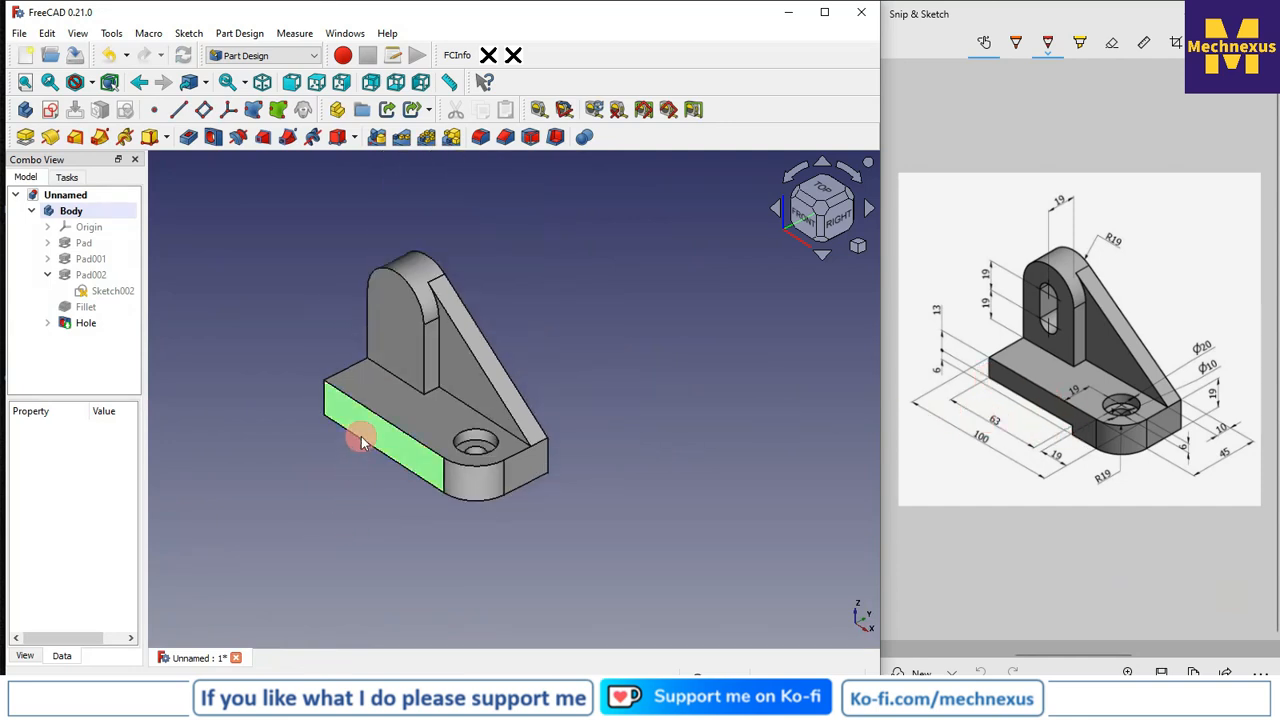
click(48, 111)
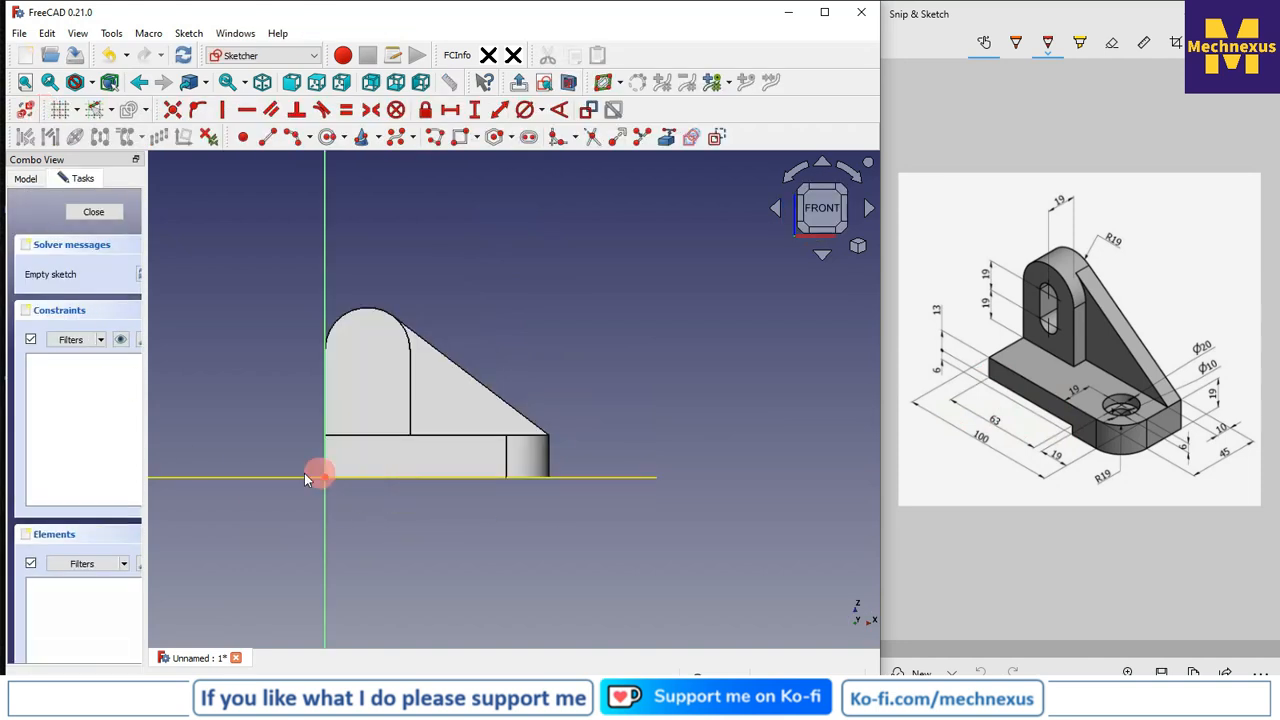
Draw a rectangle about 65 mm by 10 mm from the sketch origin along the base's lower edge.
scroll(304, 473, up, 2)
click(463, 135)
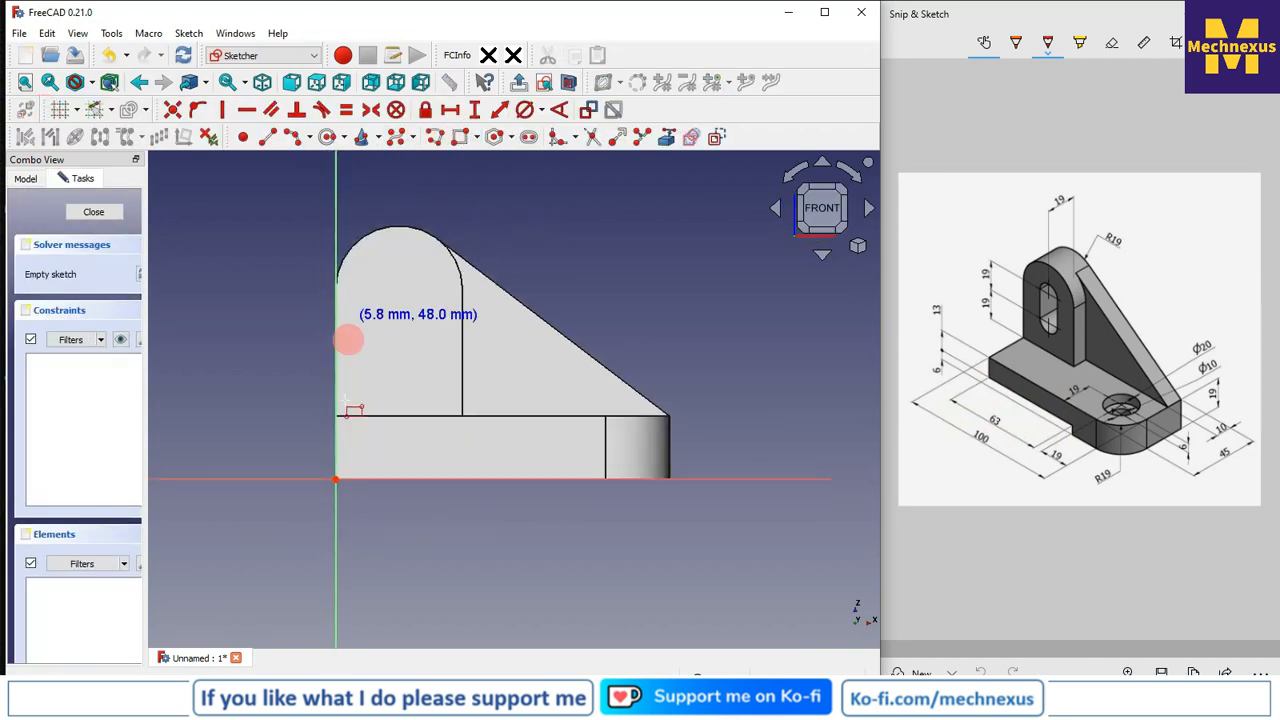
click(336, 478)
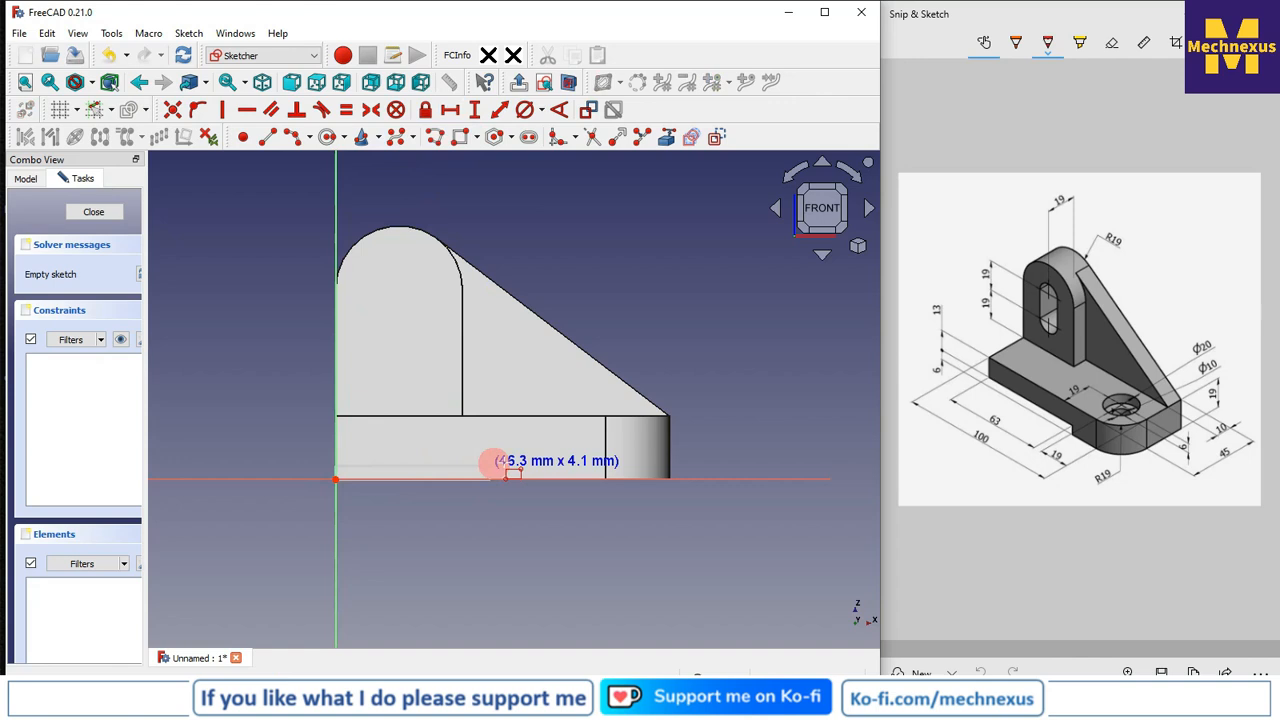
click(551, 445)
scroll(314, 441, up, 3)
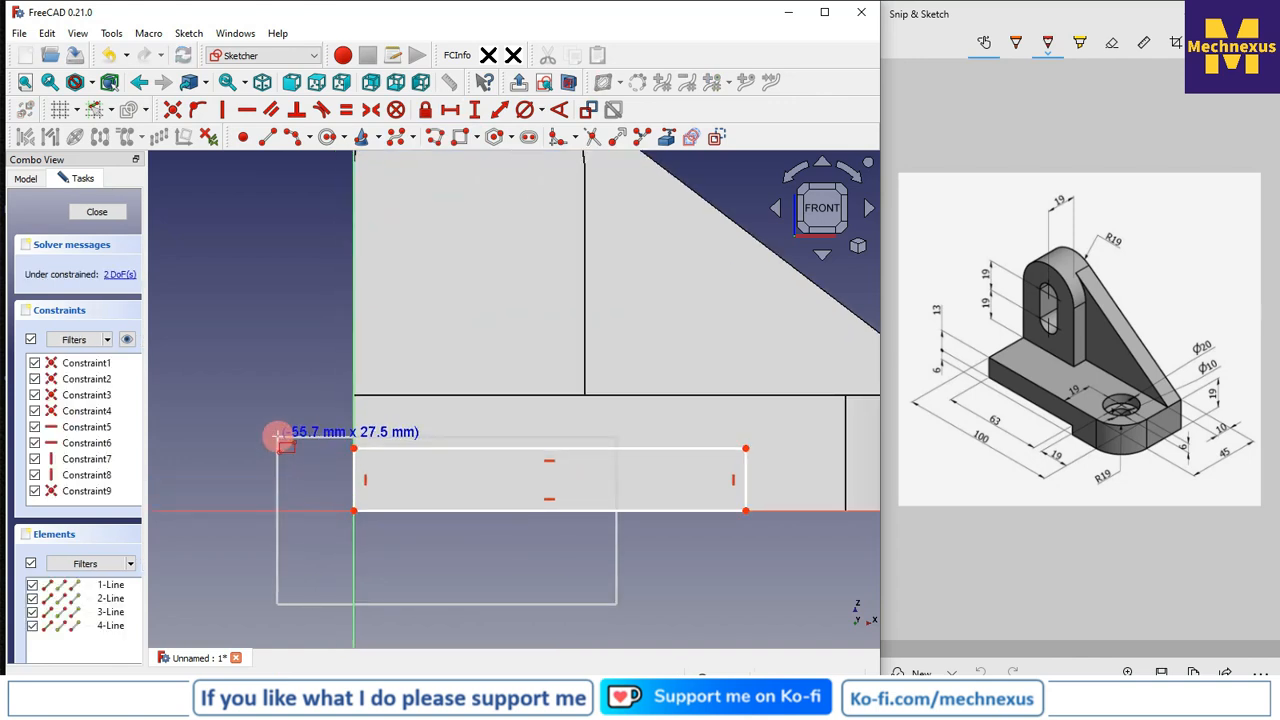
key(Escape)
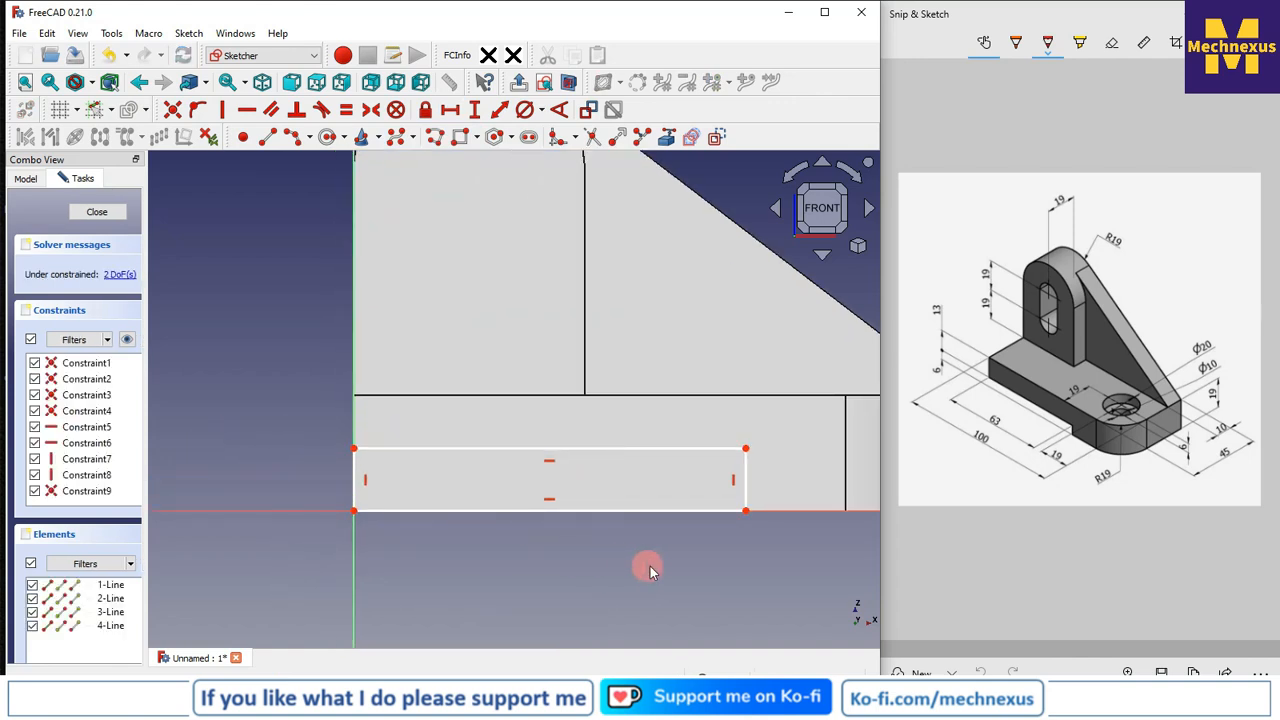
Constrain the rectangle's horizontal length to 63 mm and place the dimension below it.
click(478, 512)
click(450, 109)
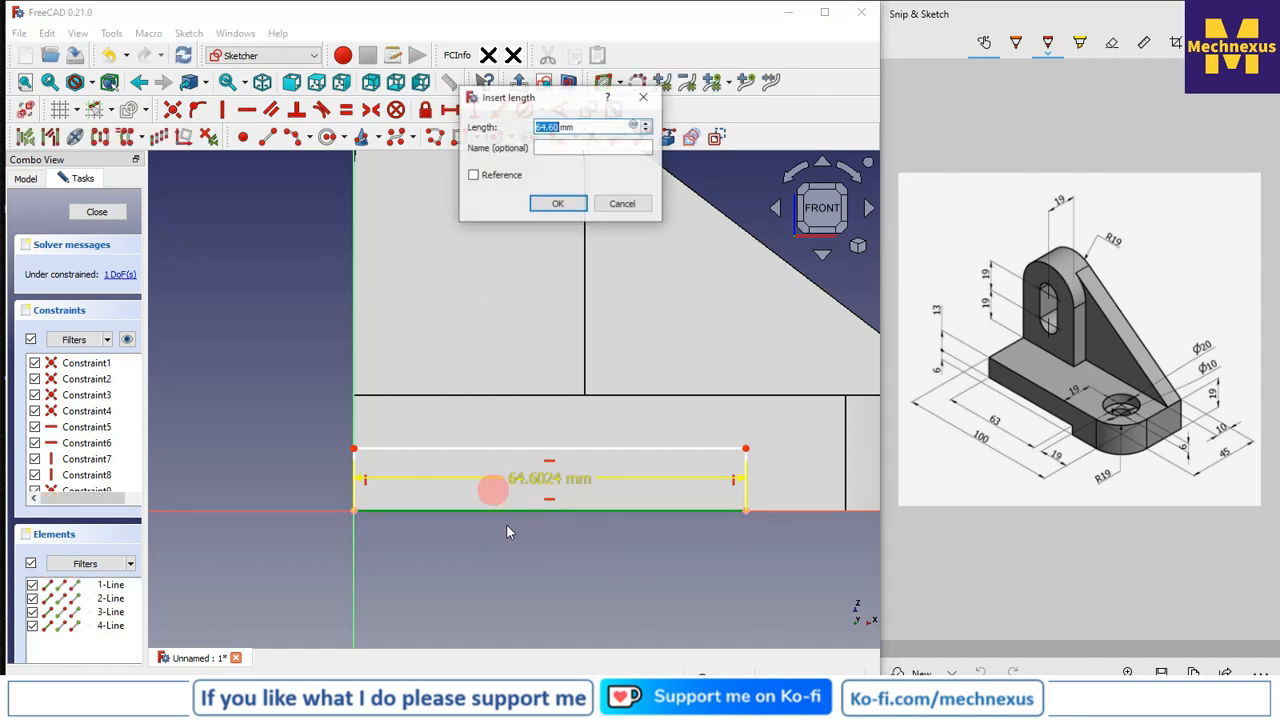
key(Return)
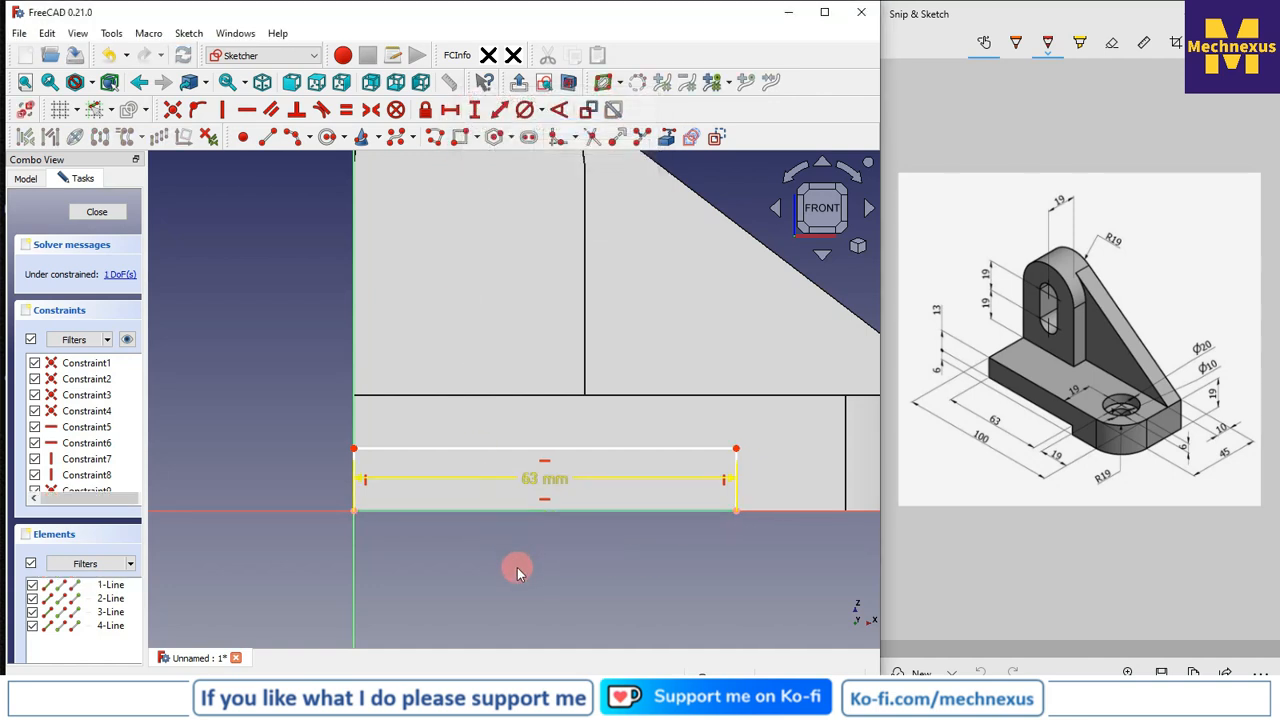
drag(530, 480, 528, 598)
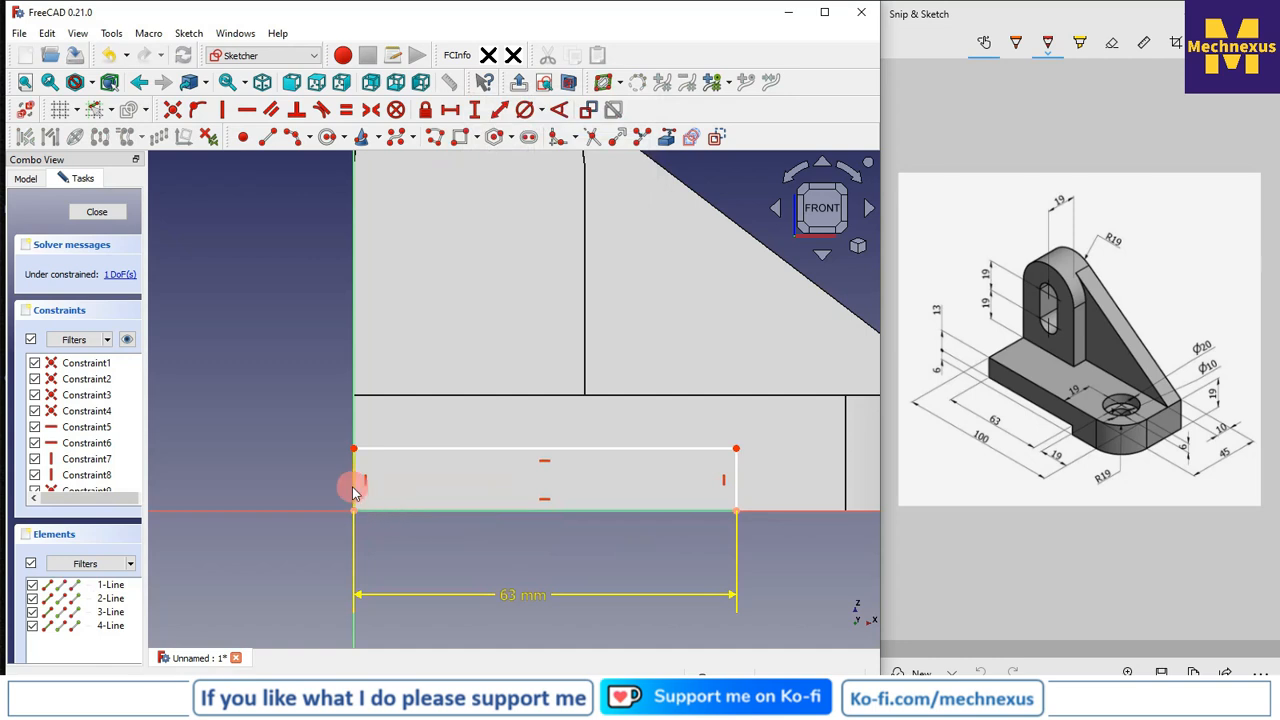
Constrain the rectangle's height to 6 mm and close the sketch.
click(353, 480)
click(477, 112)
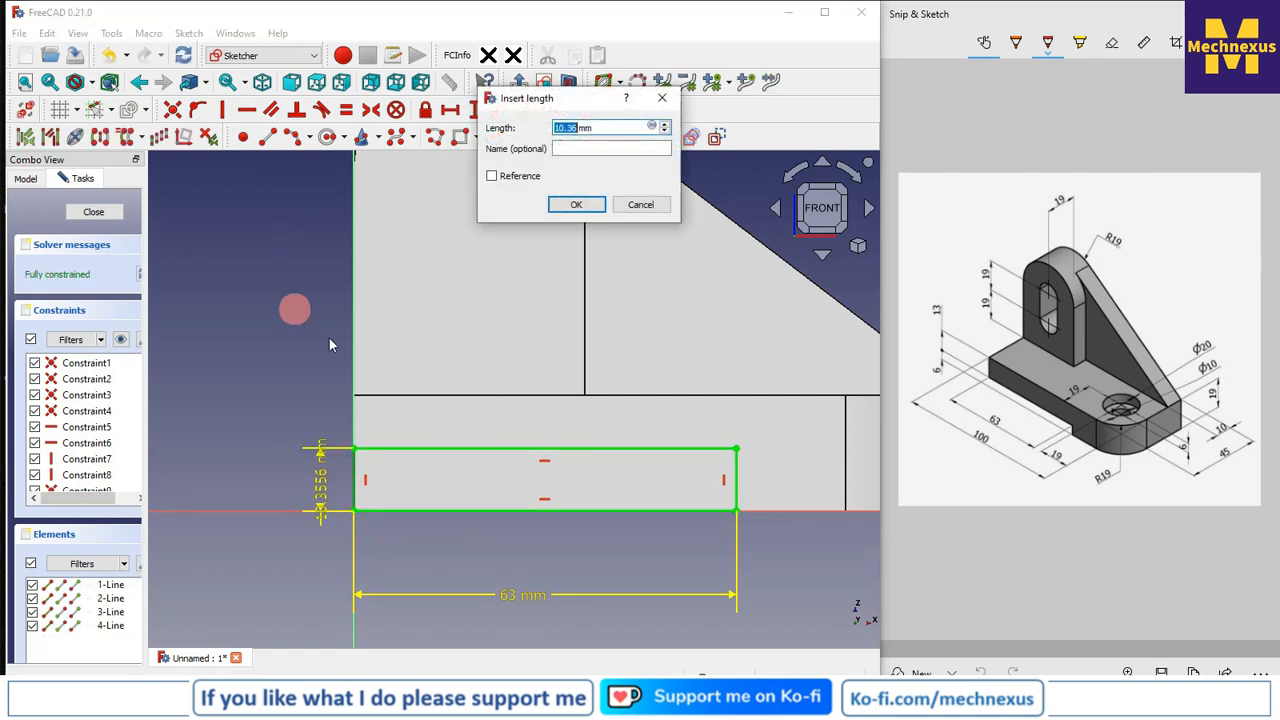
text(6)
key(Return)
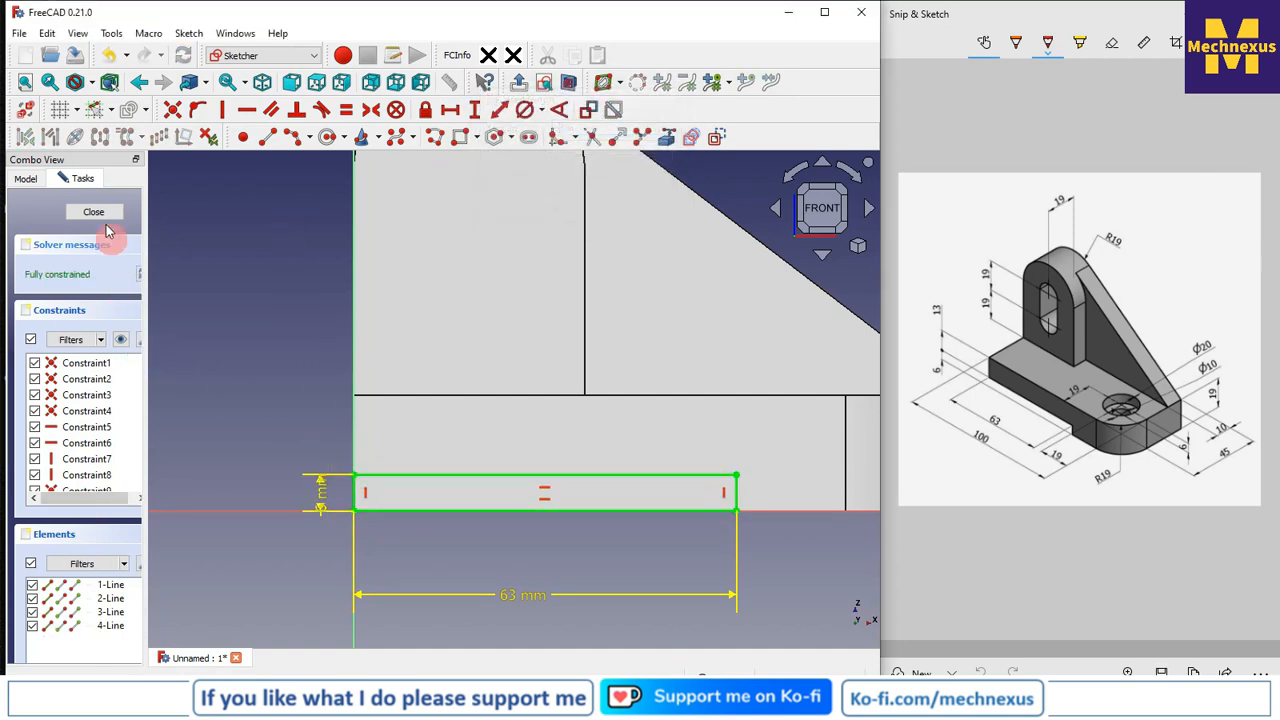
click(93, 211)
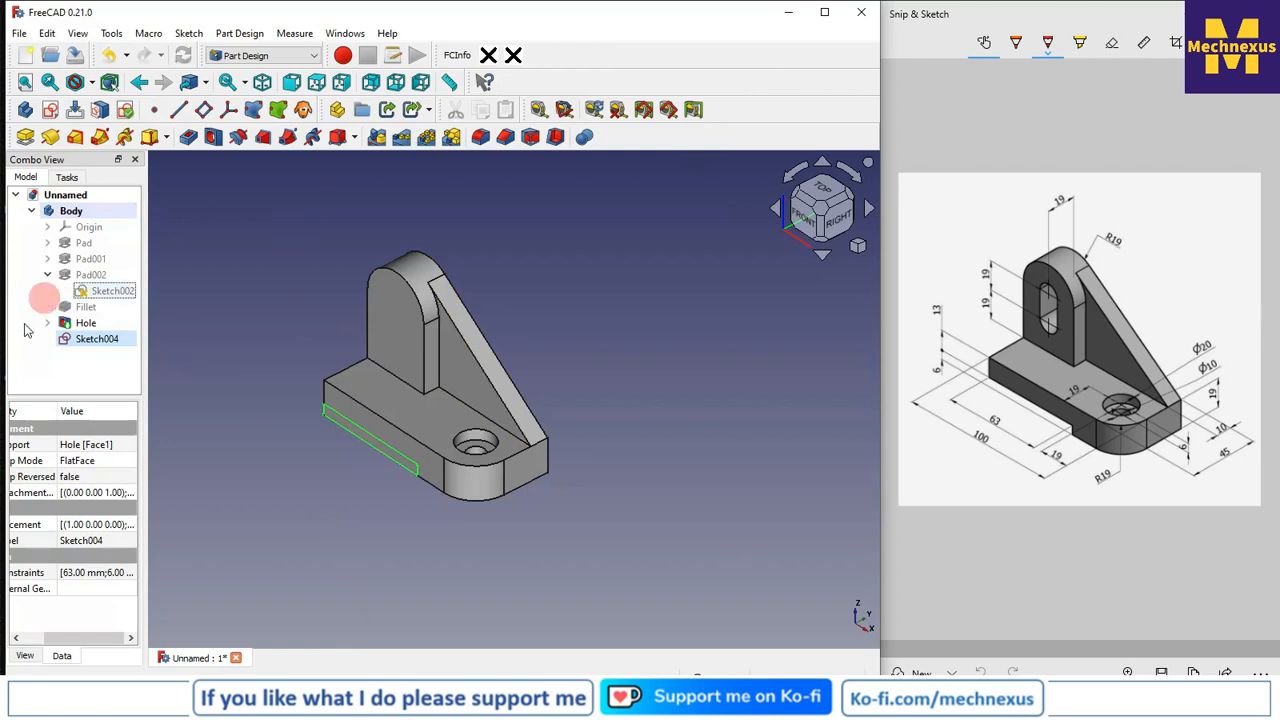
Pocket the rectangle through all to cut the recess along the underside of the base.
click(185, 140)
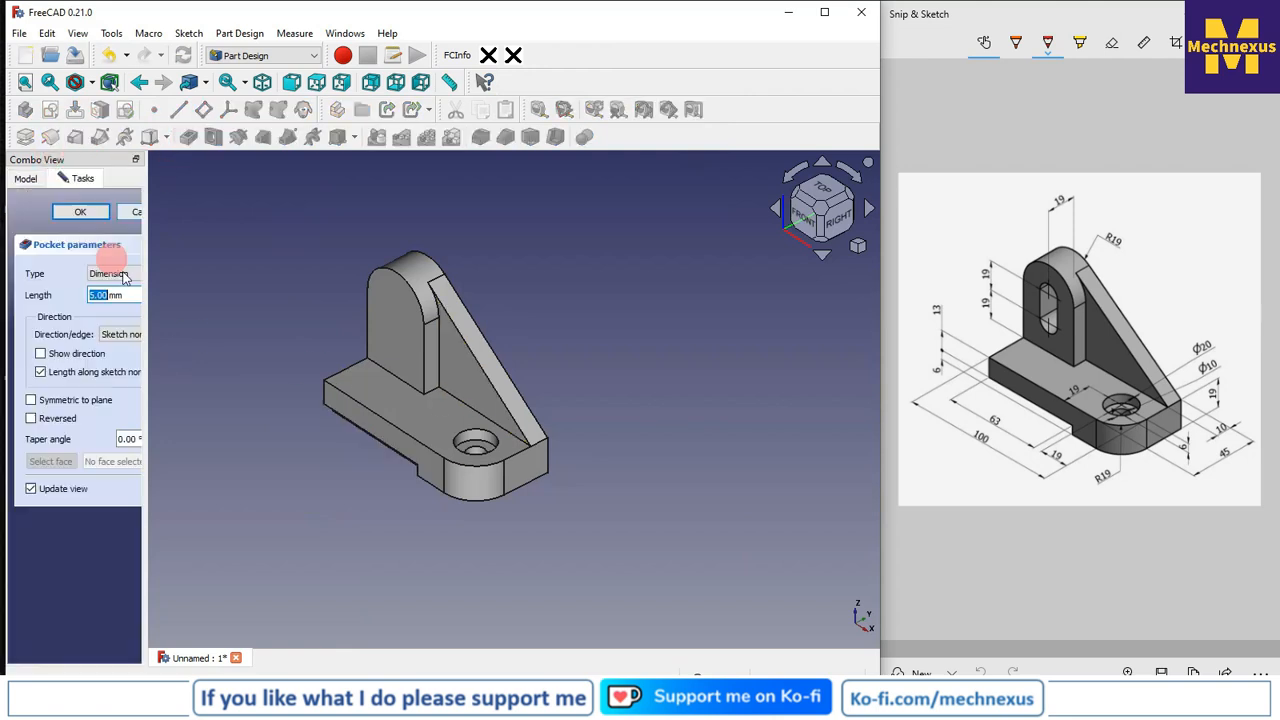
drag(147, 276, 268, 276)
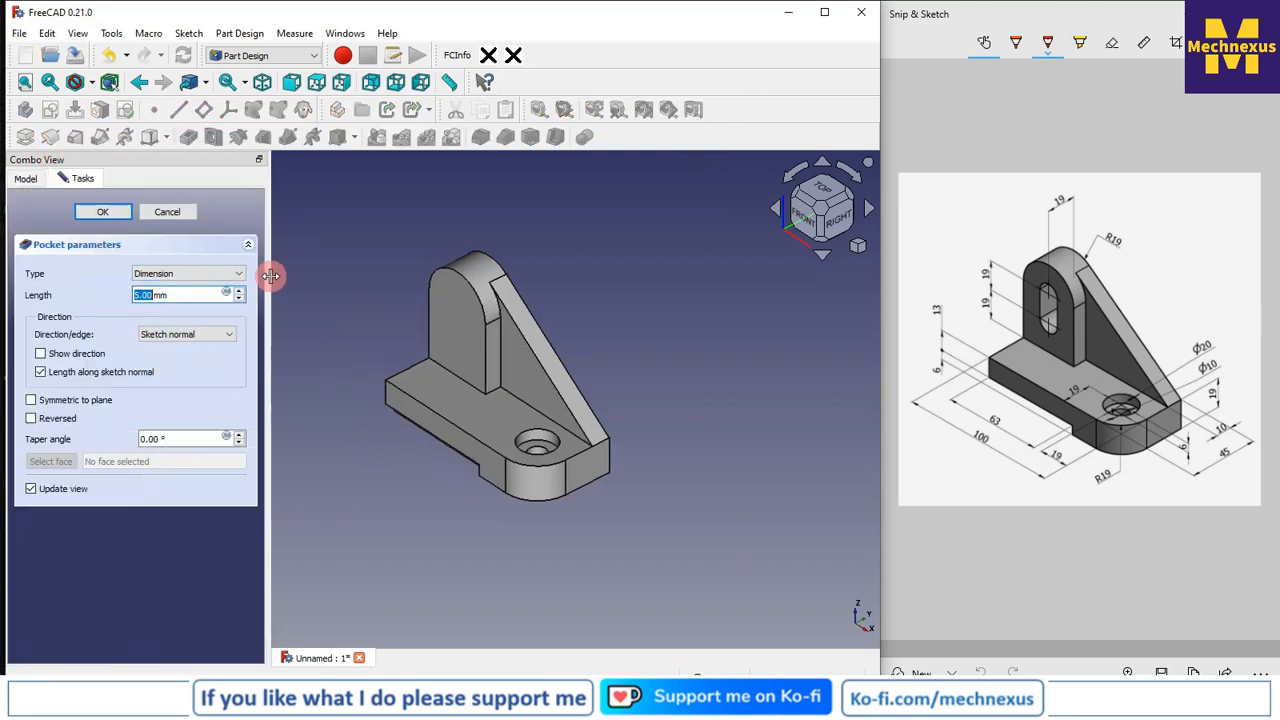
click(205, 273)
click(185, 299)
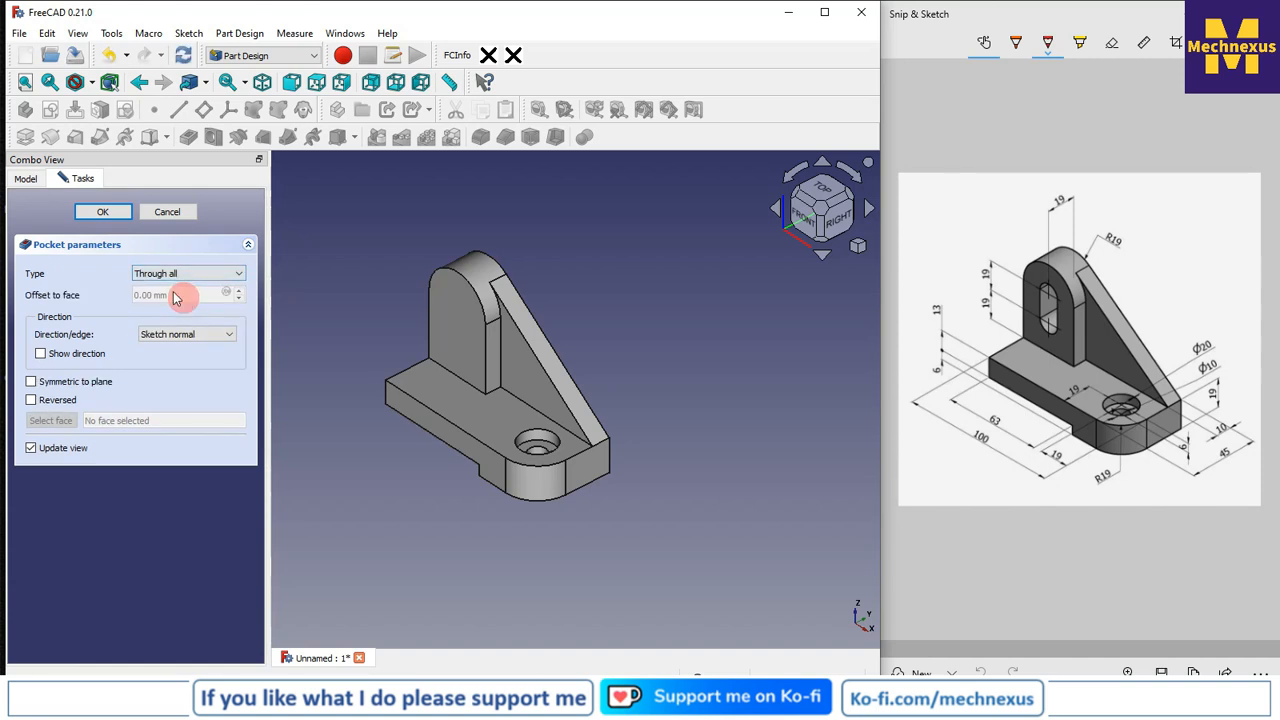
click(103, 211)
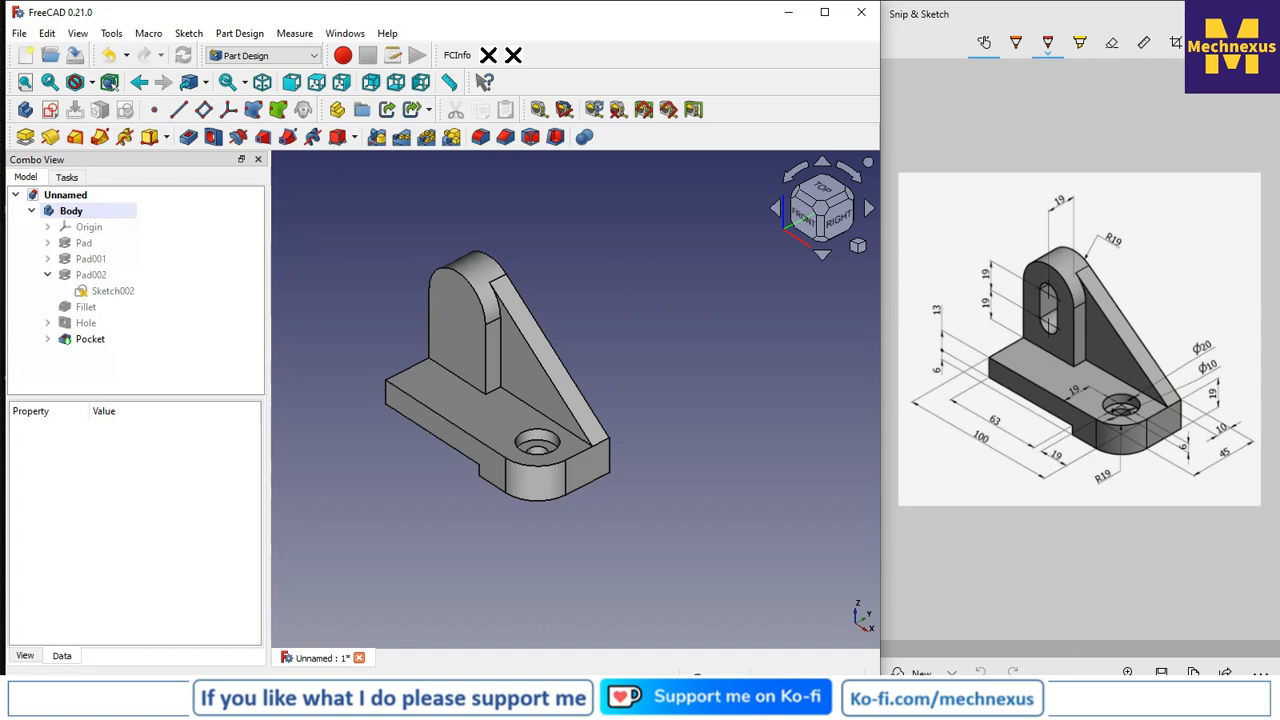
Create a sketch on the upright's front face and project its rounded top arc into it as external geometry.
click(445, 332)
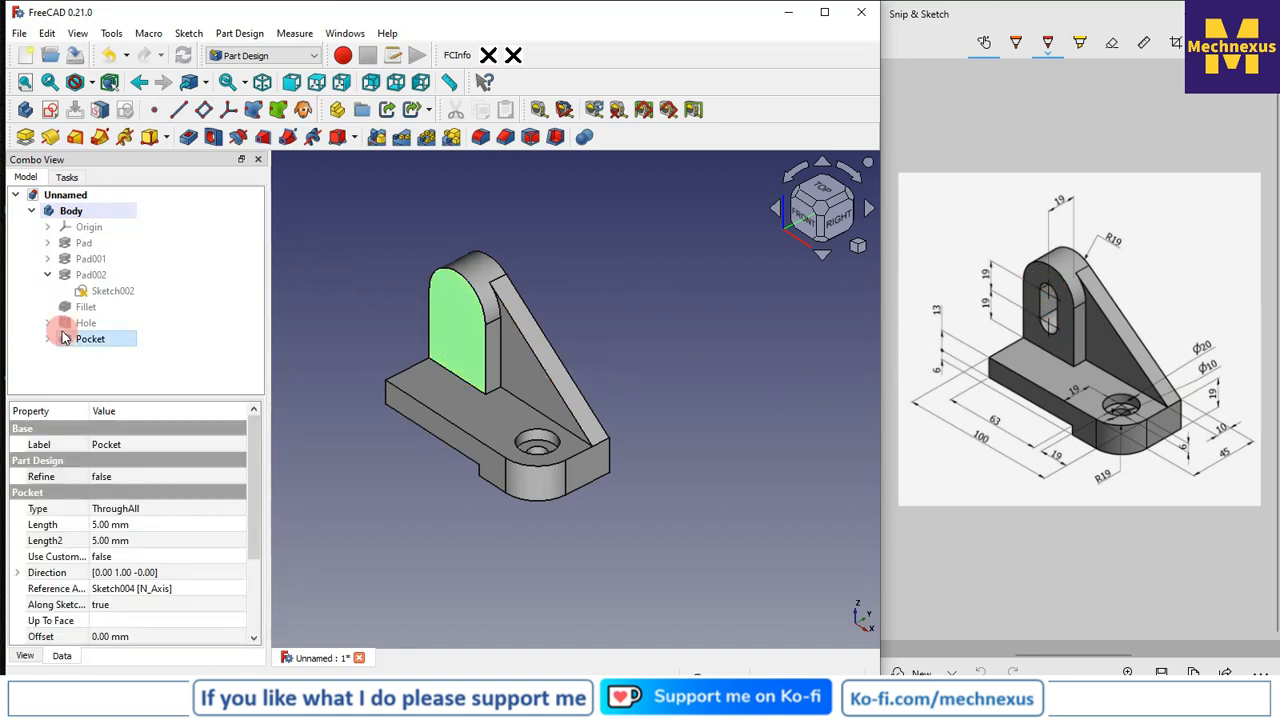
click(51, 110)
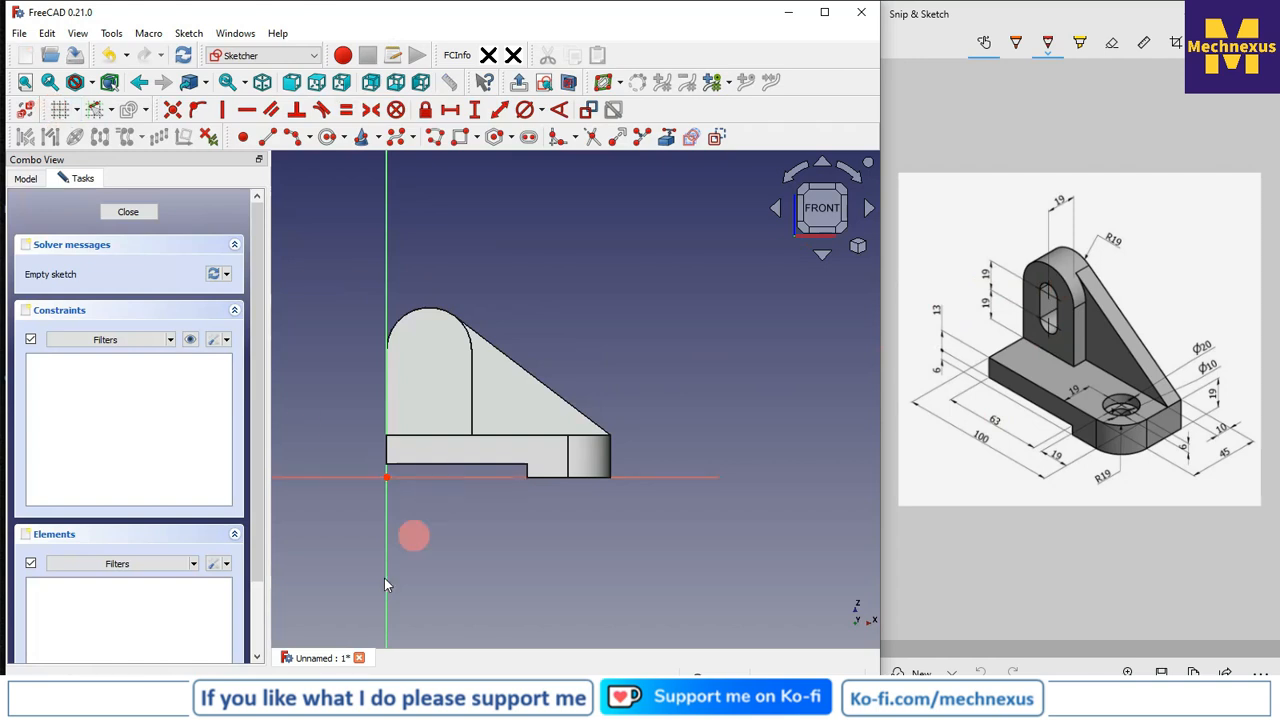
click(665, 140)
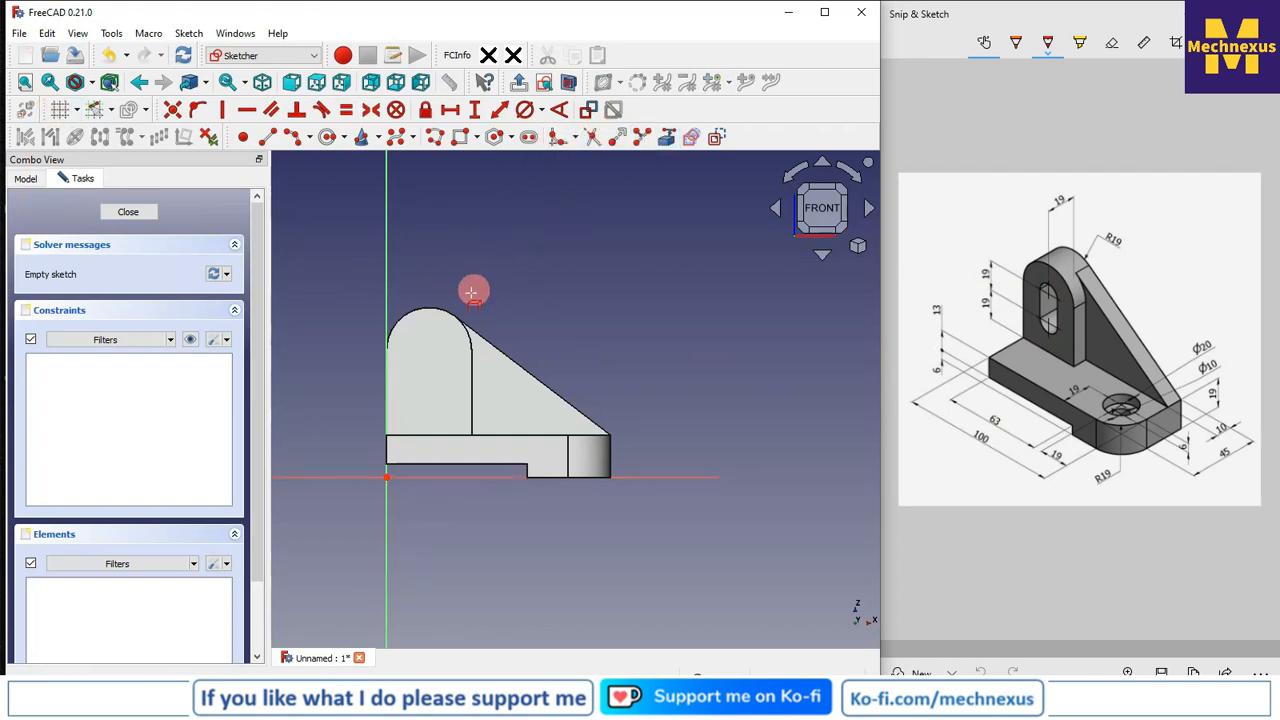
click(452, 310)
scroll(396, 395, up, 1)
scroll(396, 395, up, 1)
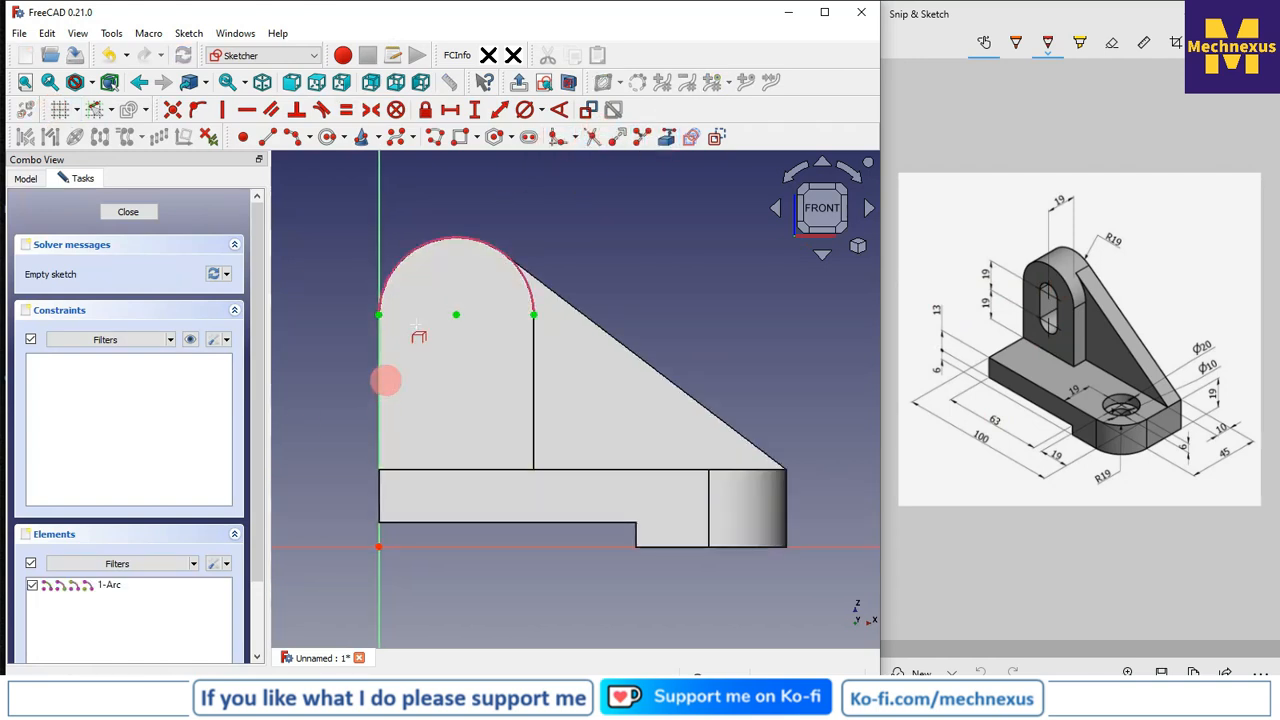